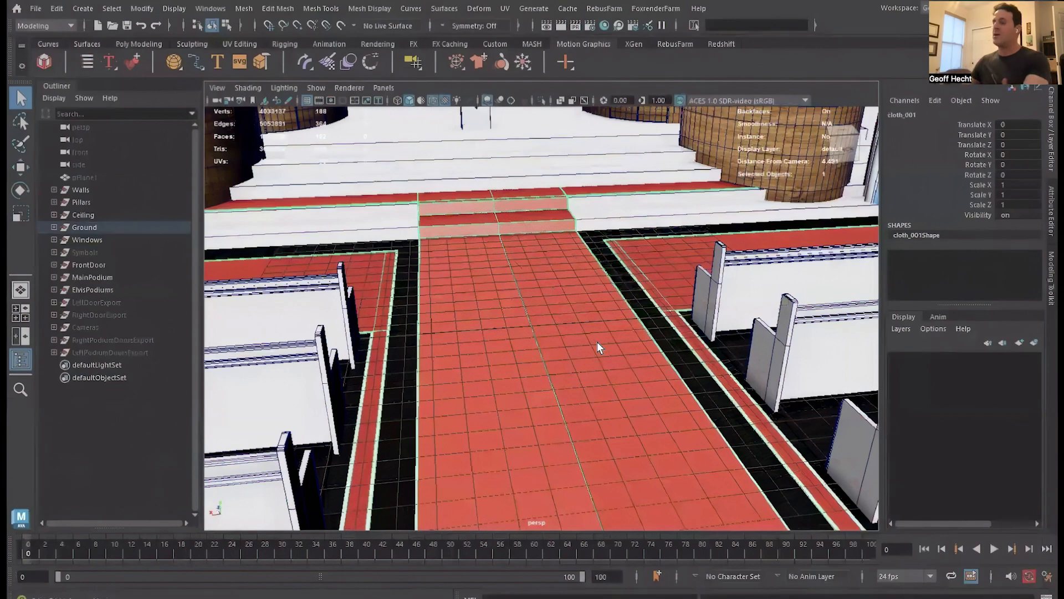
- Frame the Ground group and examine the church's carpeted aisle, steps and podium area up close
{"action": "middle_click_drag", "start_coordinate": [598, 342], "coordinate": [654, 401], "text": "alt"}
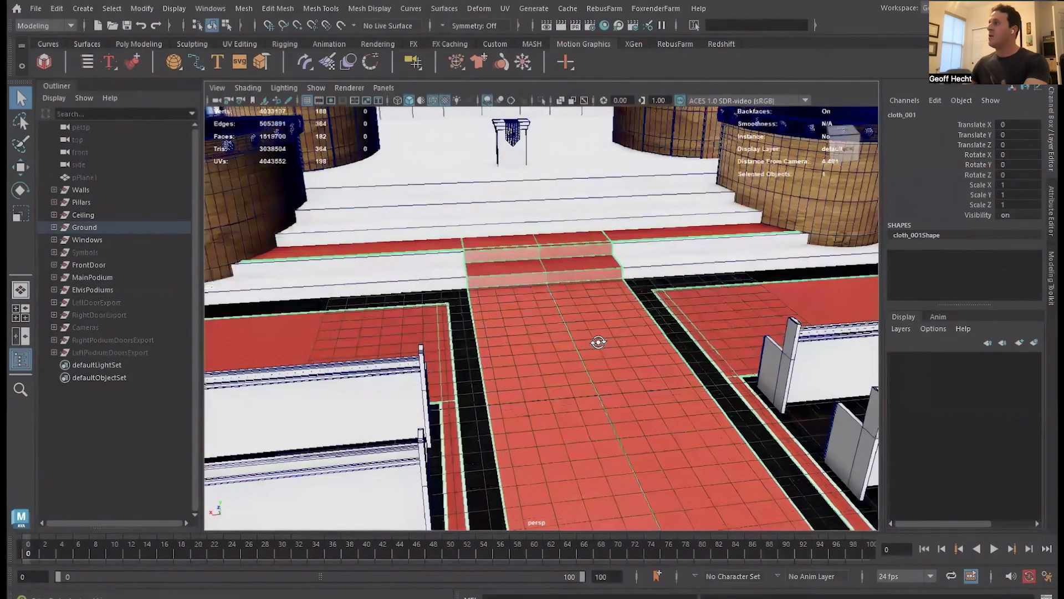
{"action": "left_click_drag", "start_coordinate": [598, 342], "coordinate": [524, 344], "text": "alt"}
{"action": "middle_click_drag", "start_coordinate": [599, 342], "coordinate": [615, 449], "text": "alt"}
{"action": "left_click", "coordinate": [598, 342]}
{"action": "key", "text": "f"}
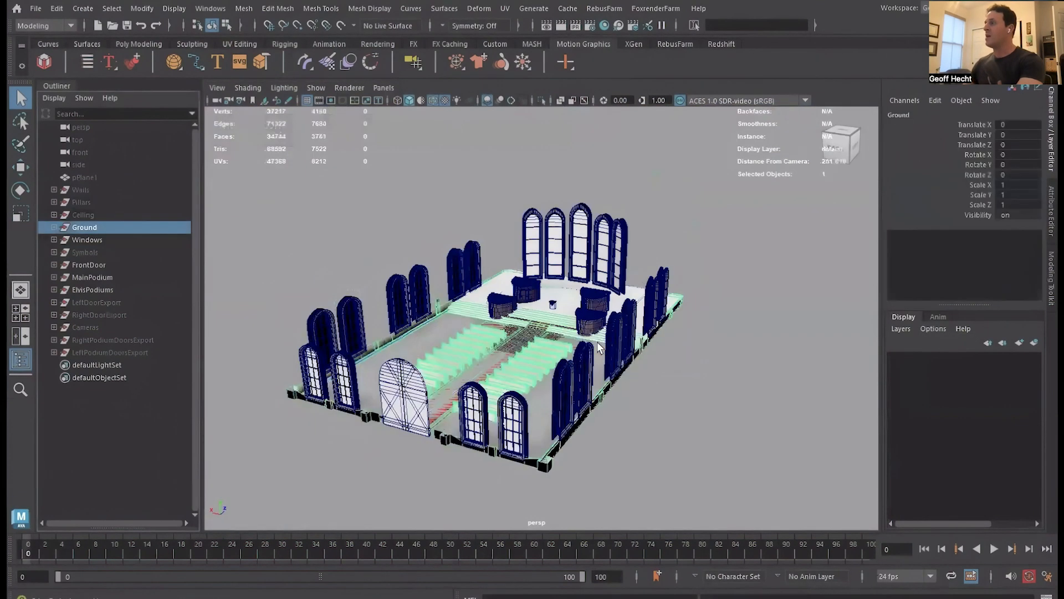
{"action": "scroll", "coordinate": [598, 342], "scroll_direction": "up", "scroll_amount": 10}
{"action": "mouse_move", "coordinate": [598, 342]}
{"action": "left_mouse_down", "text": "alt"}
{"action": "mouse_move", "coordinate": [660, 310]}
{"action": "mouse_move", "coordinate": [633, 329]}
{"action": "mouse_move", "coordinate": [654, 327]}
{"action": "mouse_move", "coordinate": [597, 341]}
{"action": "mouse_move", "coordinate": [631, 326]}
{"action": "mouse_move", "coordinate": [599, 342]}
{"action": "mouse_move", "coordinate": [612, 332]}
{"action": "mouse_move", "coordinate": [605, 349]}
{"action": "left_mouse_up", "text": "alt"}
{"action": "scroll", "coordinate": [597, 342], "scroll_direction": "up", "scroll_amount": 6}
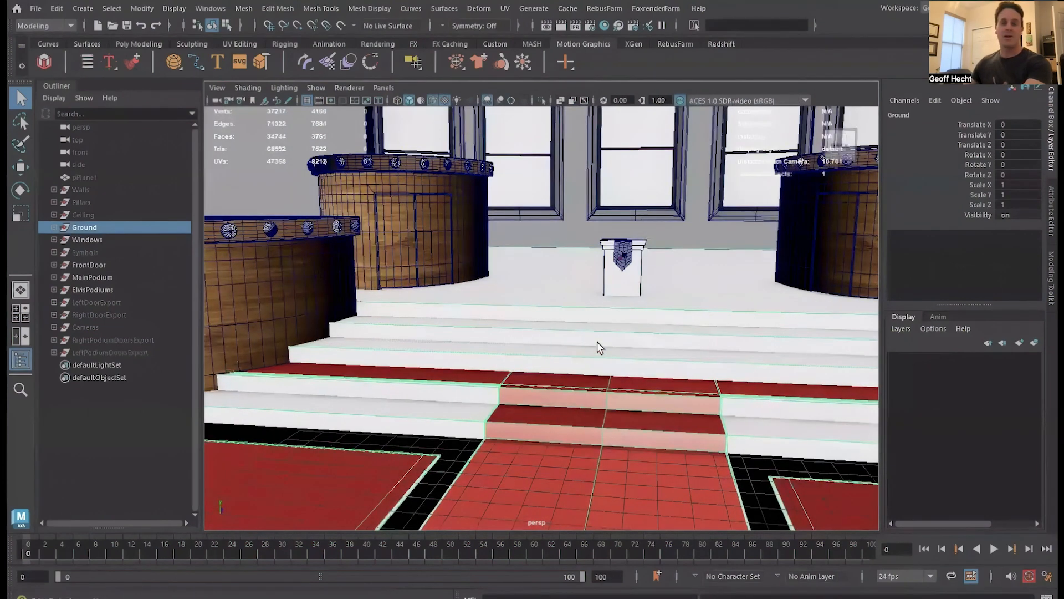
{"action": "left_click_drag", "start_coordinate": [597, 341], "coordinate": [598, 342], "text": "alt"}
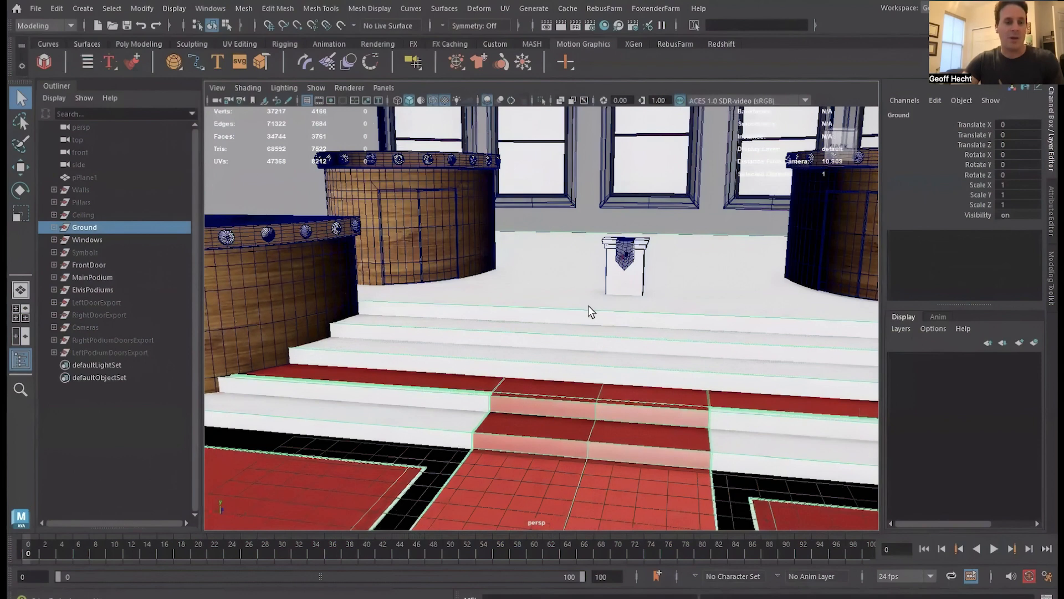
- Export the Ground group as FBX to the INT_OutroChurch folder, replacing the existing Ground.fbx
{"action": "left_click", "coordinate": [91, 214]}
{"action": "left_click", "coordinate": [83, 226]}
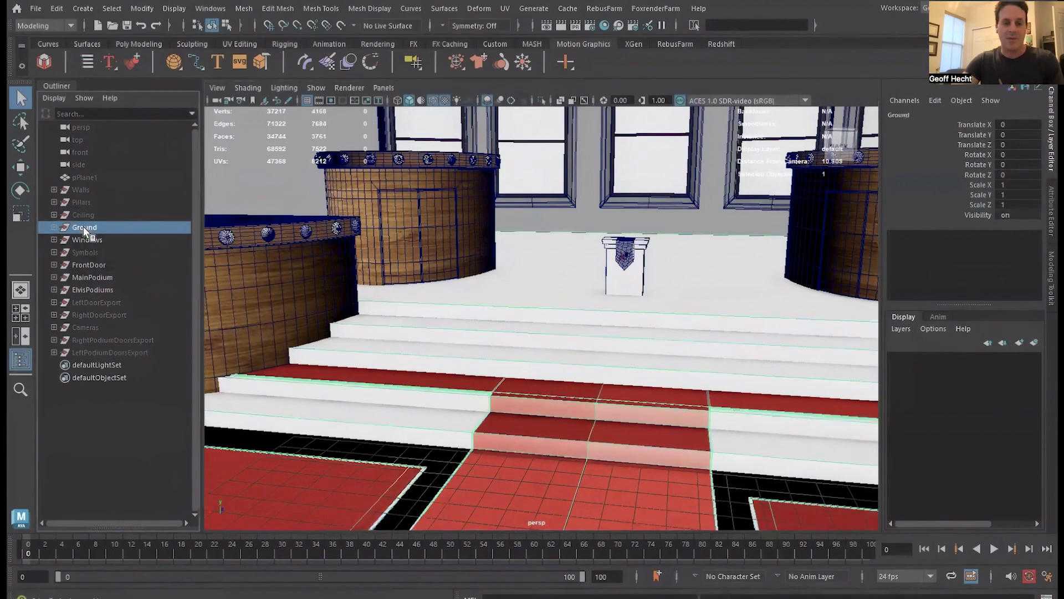
{"action": "left_click", "coordinate": [35, 9]}
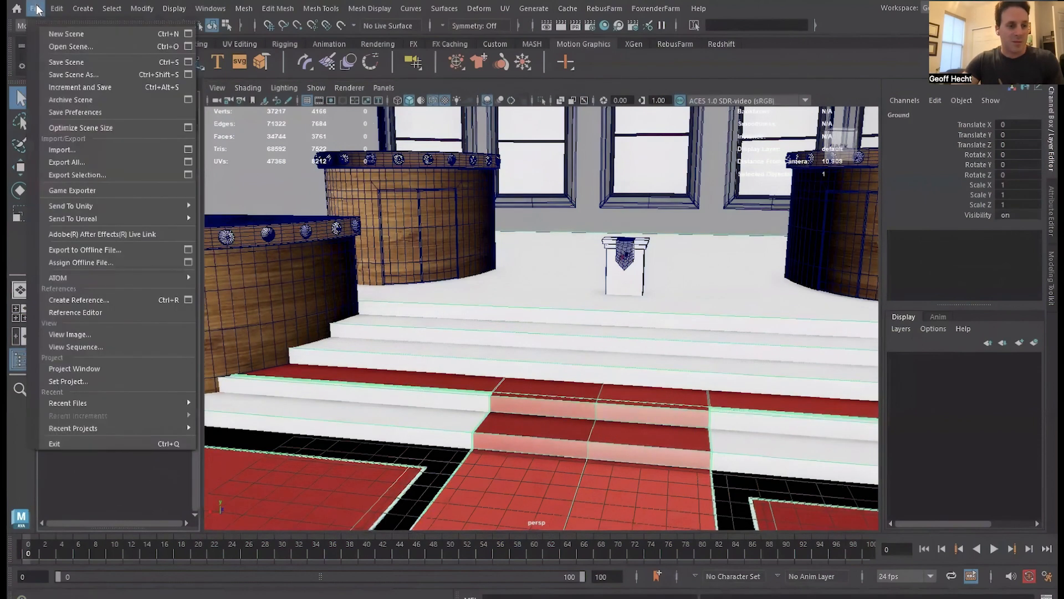
{"action": "left_click", "coordinate": [189, 174]}
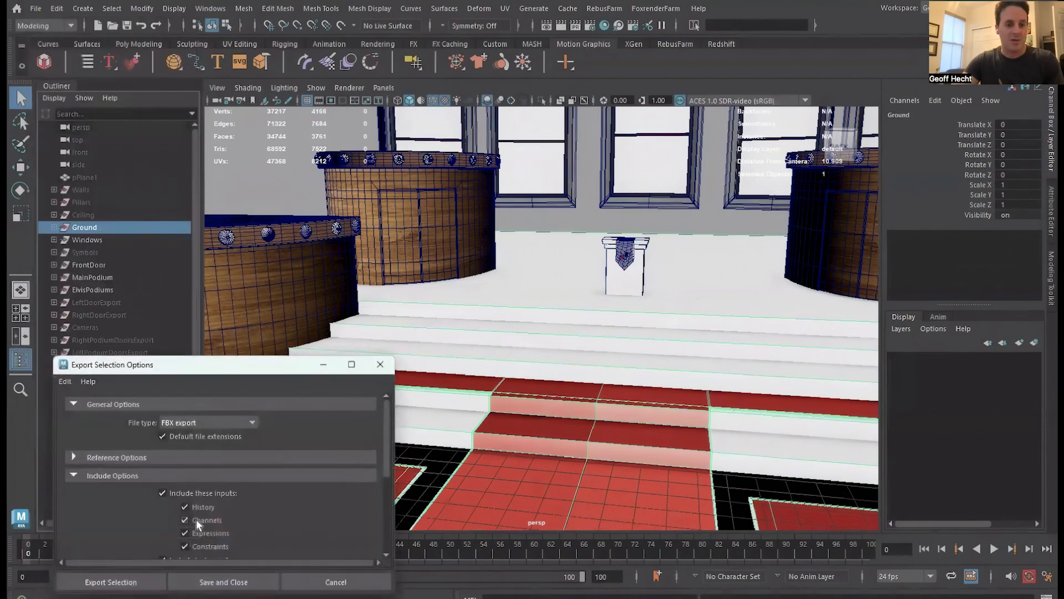
{"action": "scroll", "coordinate": [317, 531], "scroll_direction": "down", "scroll_amount": 5}
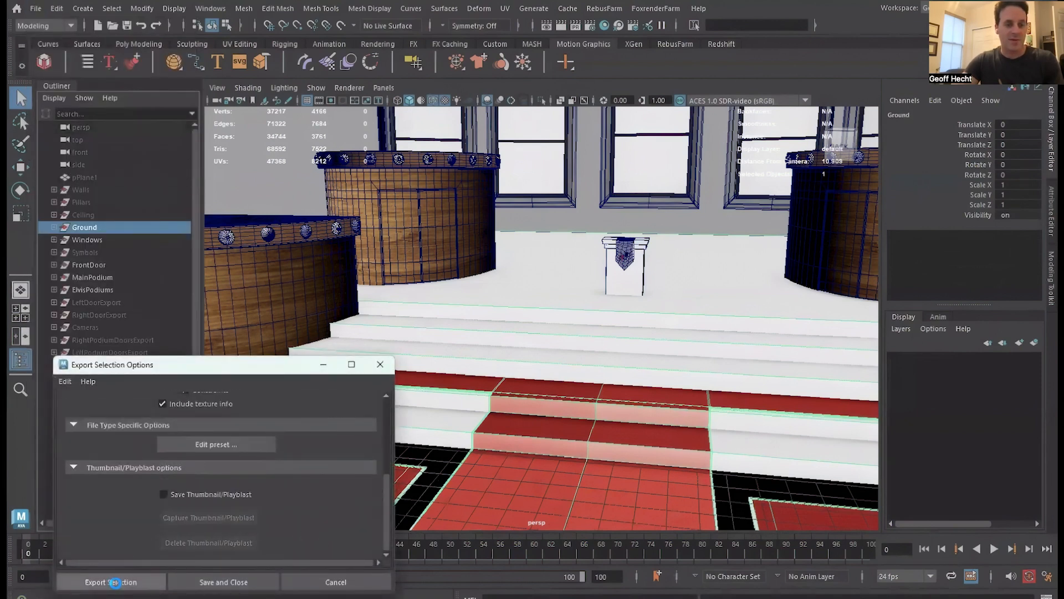
{"action": "left_click", "coordinate": [115, 581]}
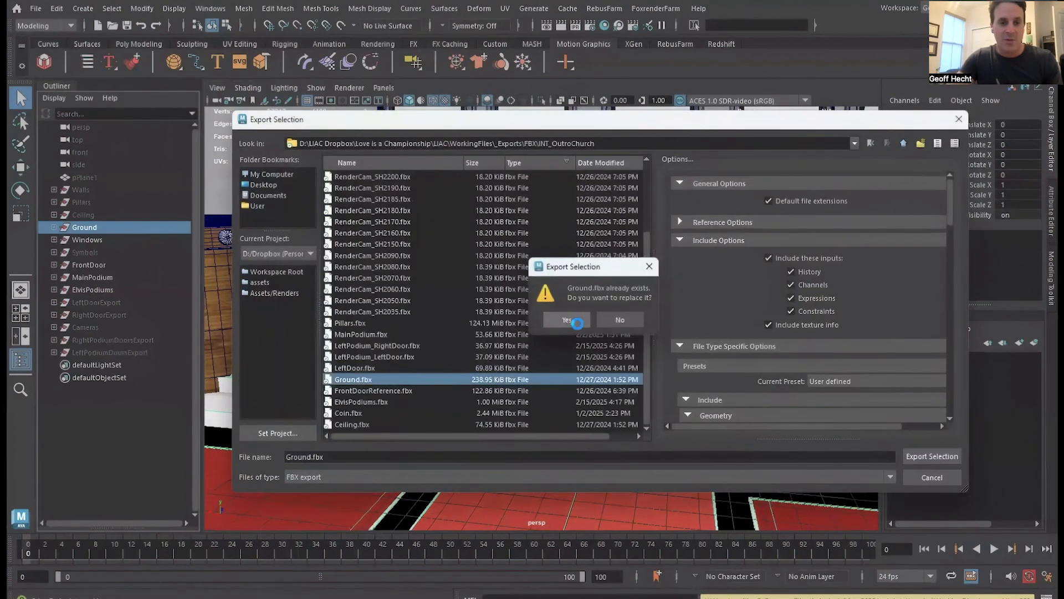
{"action": "left_click", "coordinate": [576, 320]}
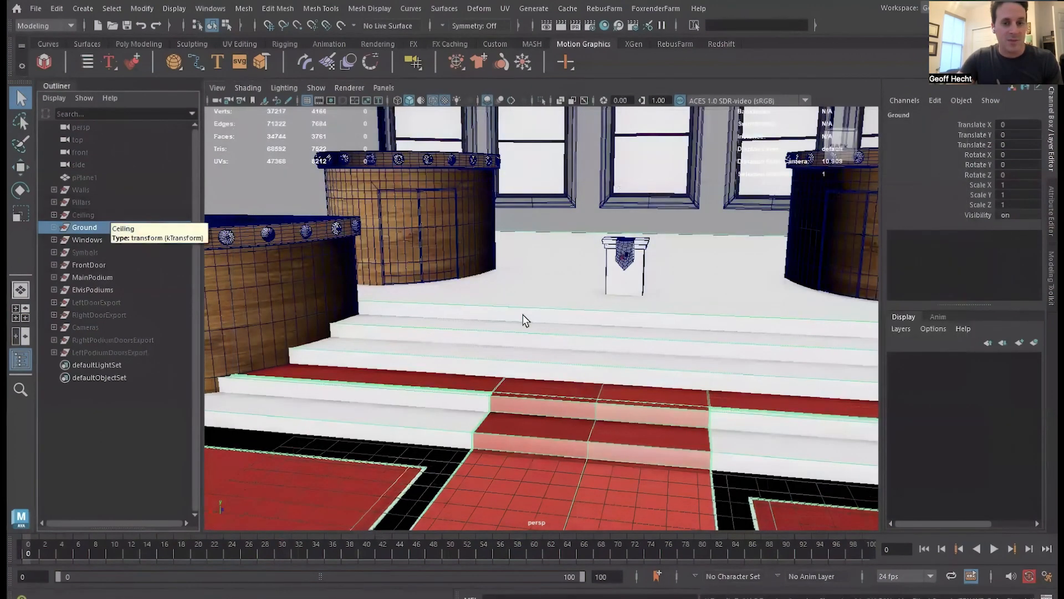
- Export the MainPodium group as FBX to the same folder, replacing the existing MainPodium.fbx
{"action": "left_click", "coordinate": [618, 280]}
{"action": "left_click", "coordinate": [94, 280]}
{"action": "left_click", "coordinate": [34, 8]}
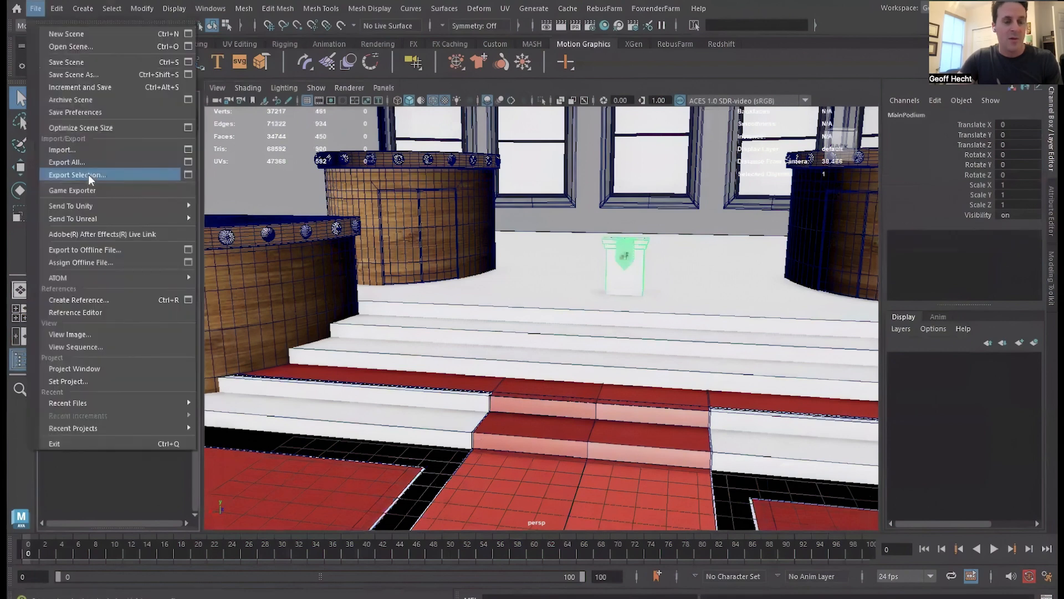
{"action": "left_click", "coordinate": [89, 174]}
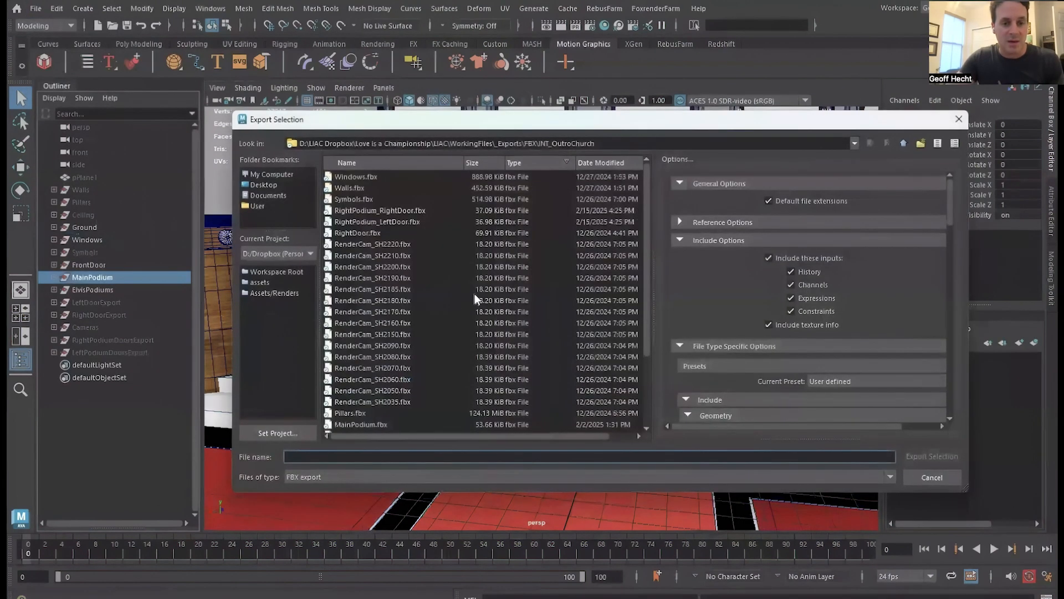
{"action": "left_click", "coordinate": [377, 423]}
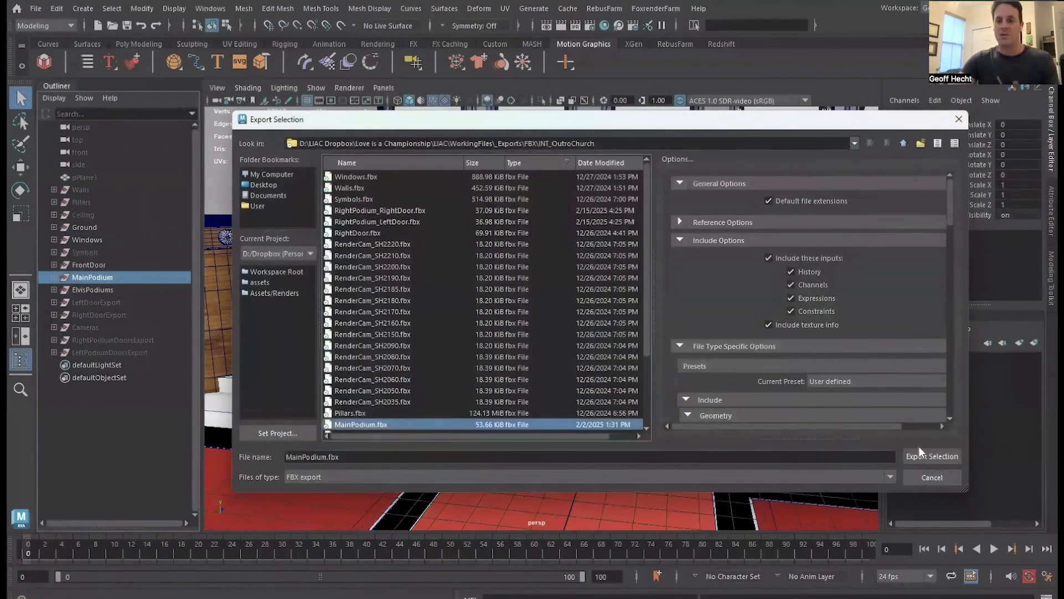
{"action": "left_click", "coordinate": [931, 456]}
{"action": "left_click", "coordinate": [560, 319]}
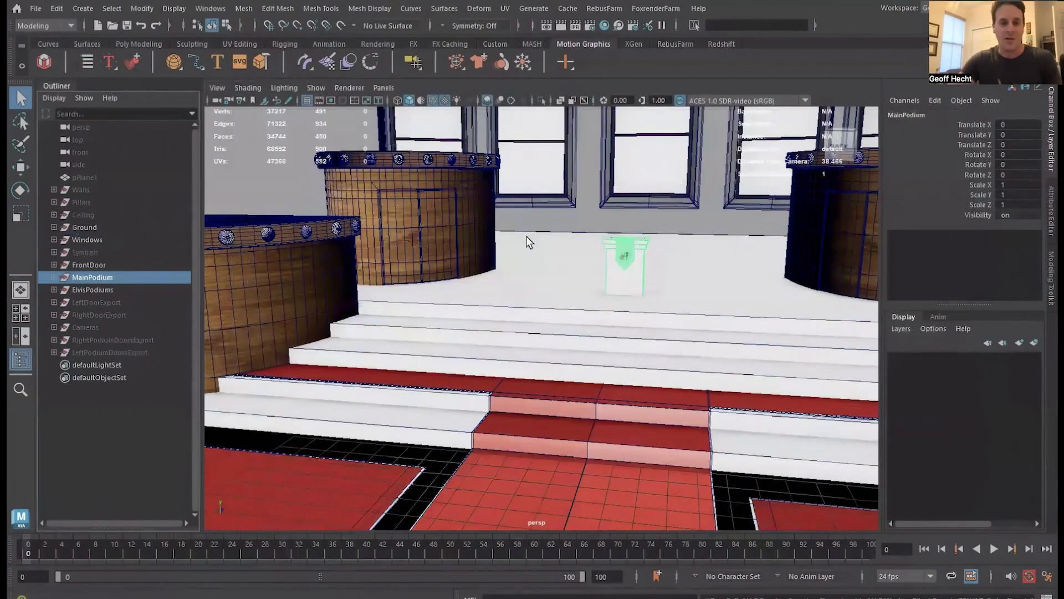
- Try to rotate the RightDoor of the rear wooden podium about its vertical axis
{"action": "left_click", "coordinate": [456, 244]}
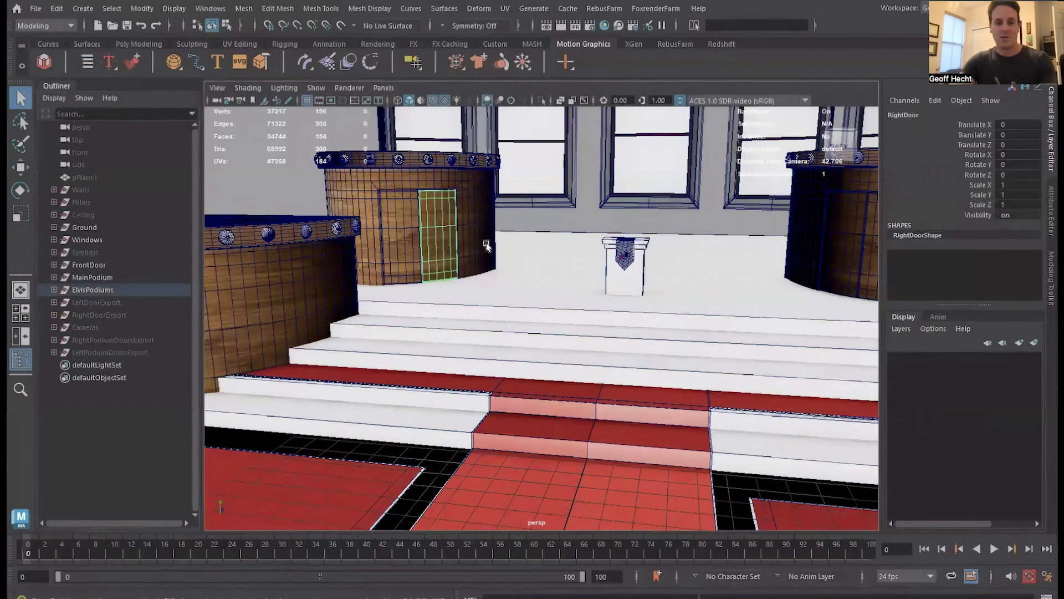
{"action": "key", "text": "e"}
{"action": "left_click_drag", "start_coordinate": [463, 232], "coordinate": [505, 235]}
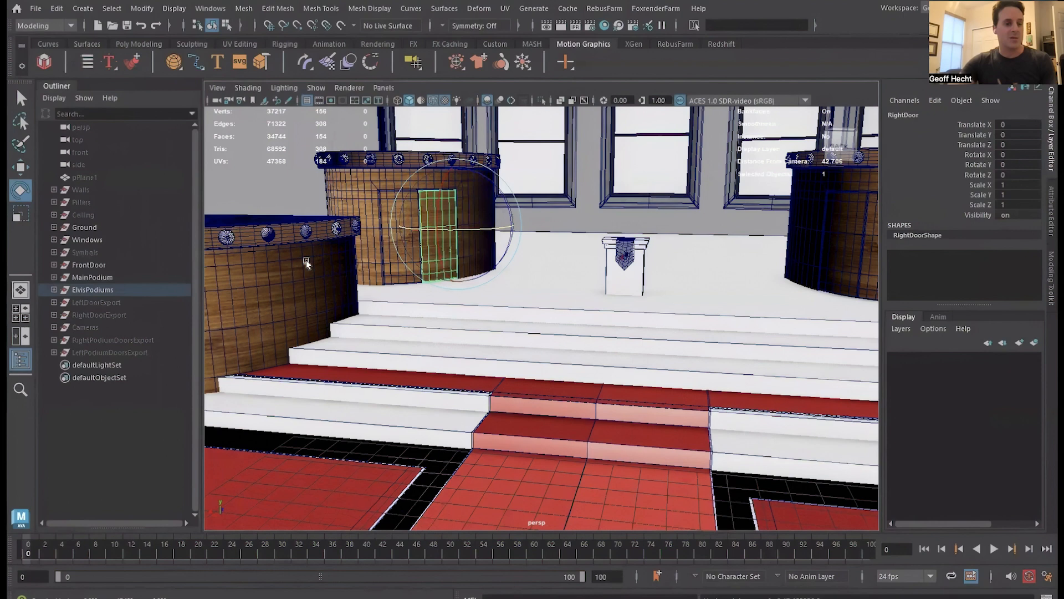
- Unhide the LeftDoorExport and RightDoorExport groups and frame the doors standing among the pews
{"action": "left_click", "coordinate": [113, 304]}
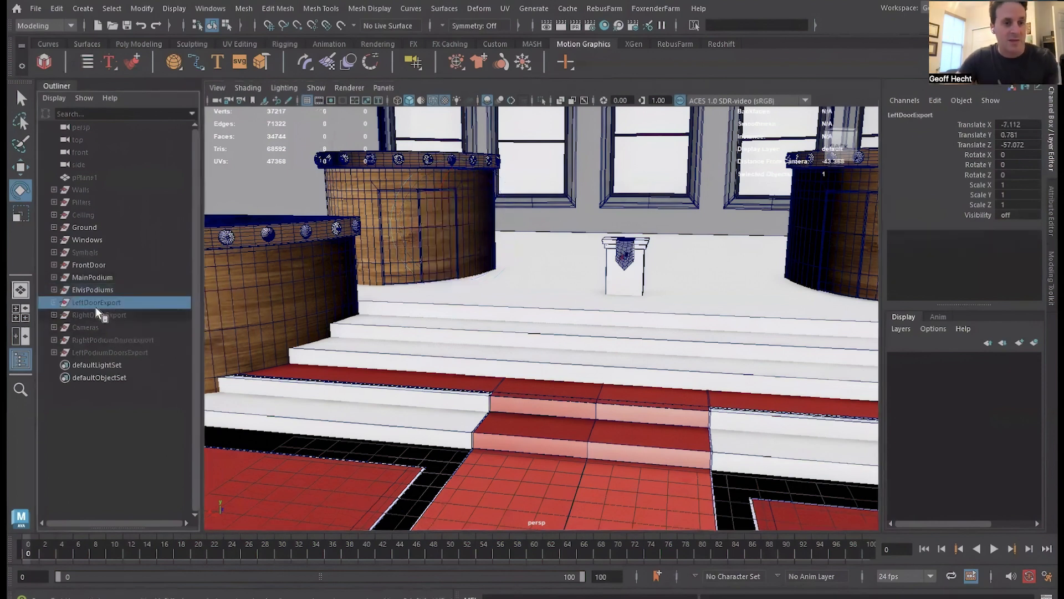
{"action": "key", "text": "shift+h"}
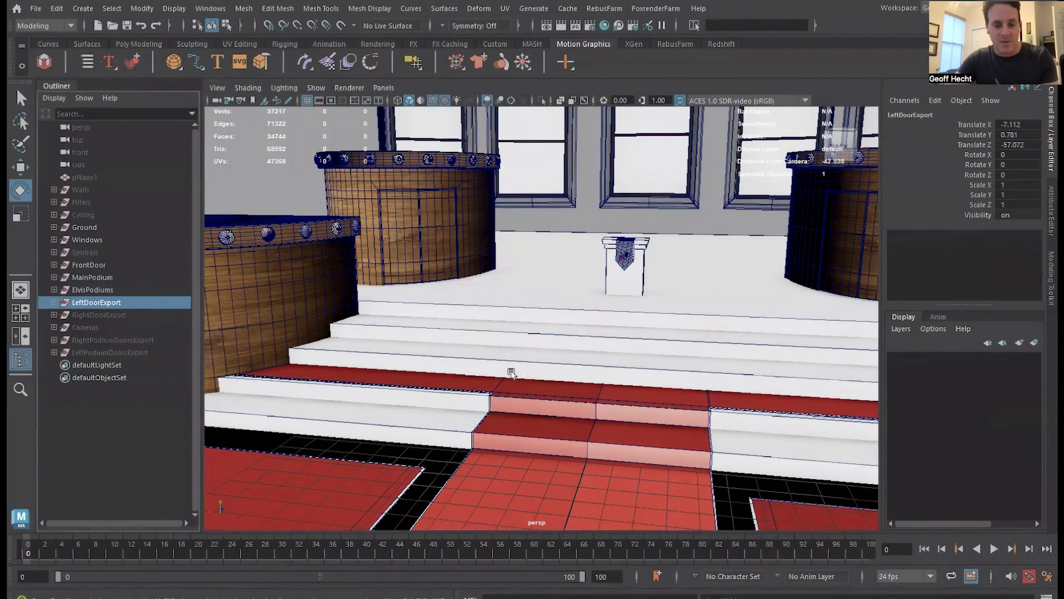
{"action": "key", "text": "f"}
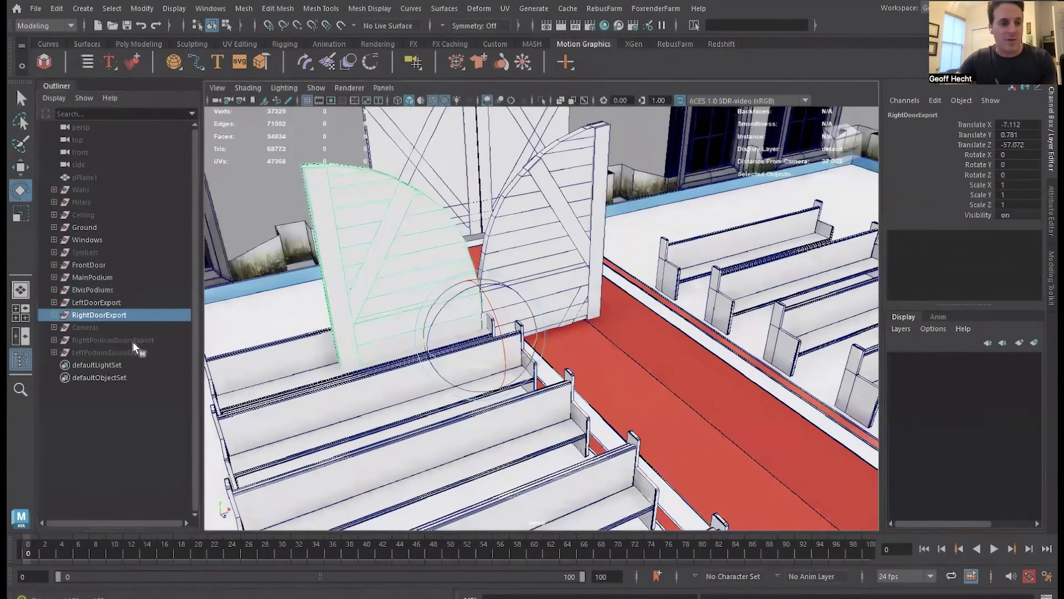
- Unhide the RightPodiumDoorsExport group and frame its two wooden door meshes at the scene origin
{"action": "left_click", "coordinate": [119, 340]}
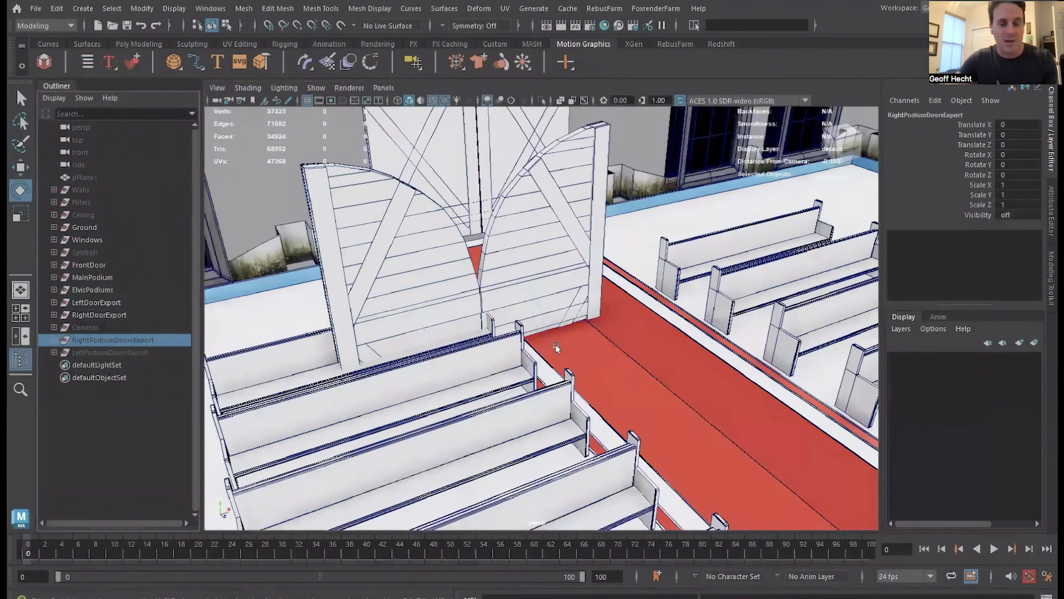
{"action": "left_click_drag", "start_coordinate": [510, 364], "coordinate": [583, 360], "text": "alt"}
{"action": "key", "text": "shift+h"}
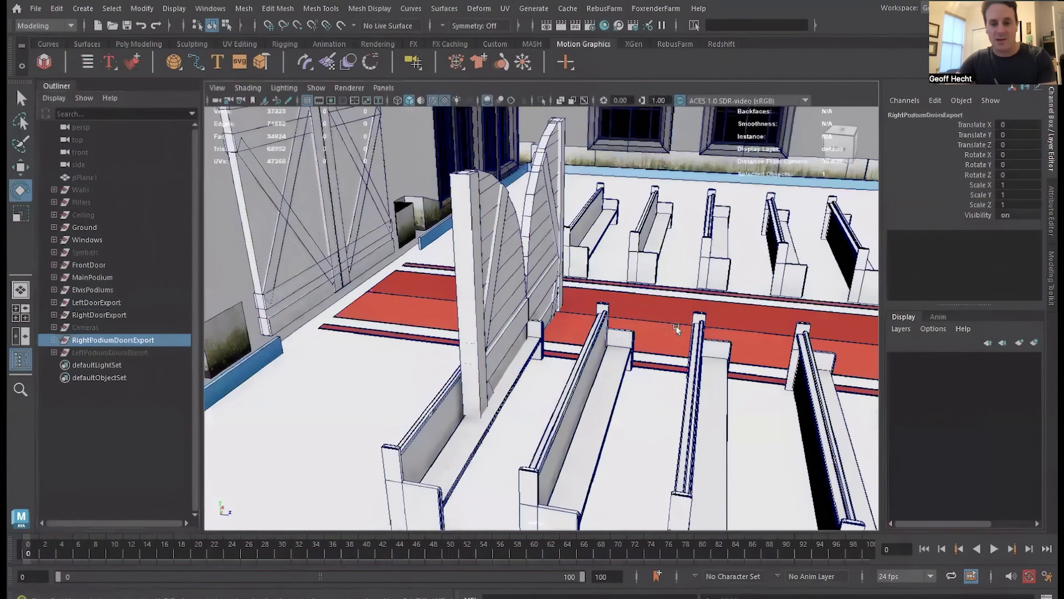
{"action": "key", "text": "f"}
{"action": "mouse_move", "coordinate": [633, 339]}
{"action": "left_mouse_down", "text": "alt"}
{"action": "mouse_move", "coordinate": [619, 393]}
{"action": "mouse_move", "coordinate": [623, 351]}
{"action": "left_mouse_up", "text": "alt"}
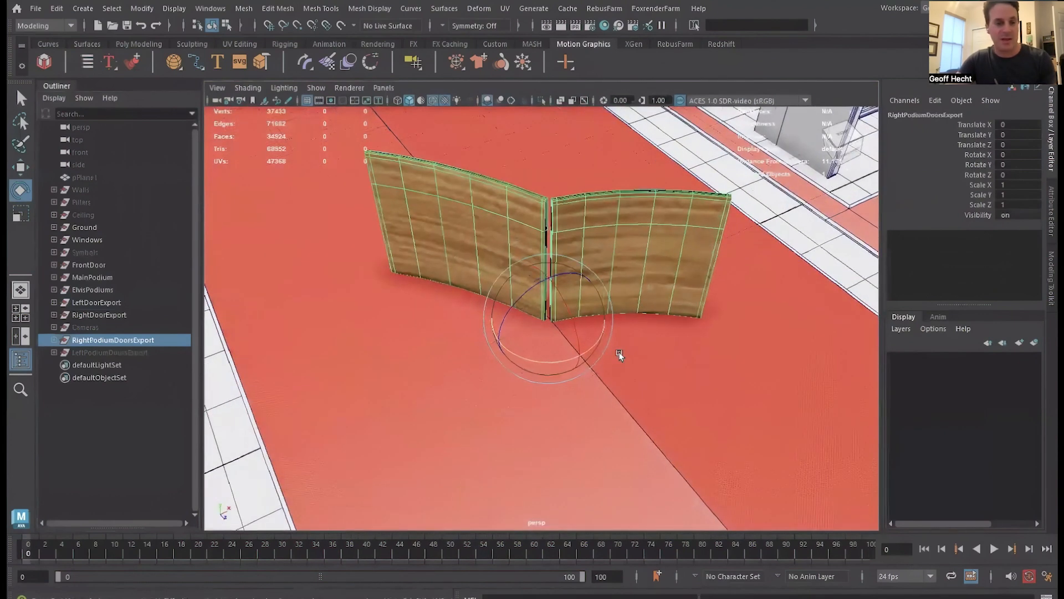
- Expand RightPodiumDoorsExport, try rotating its RightDoor mesh, and undo the rotation
{"action": "key", "text": "w"}
{"action": "left_click", "coordinate": [53, 341]}
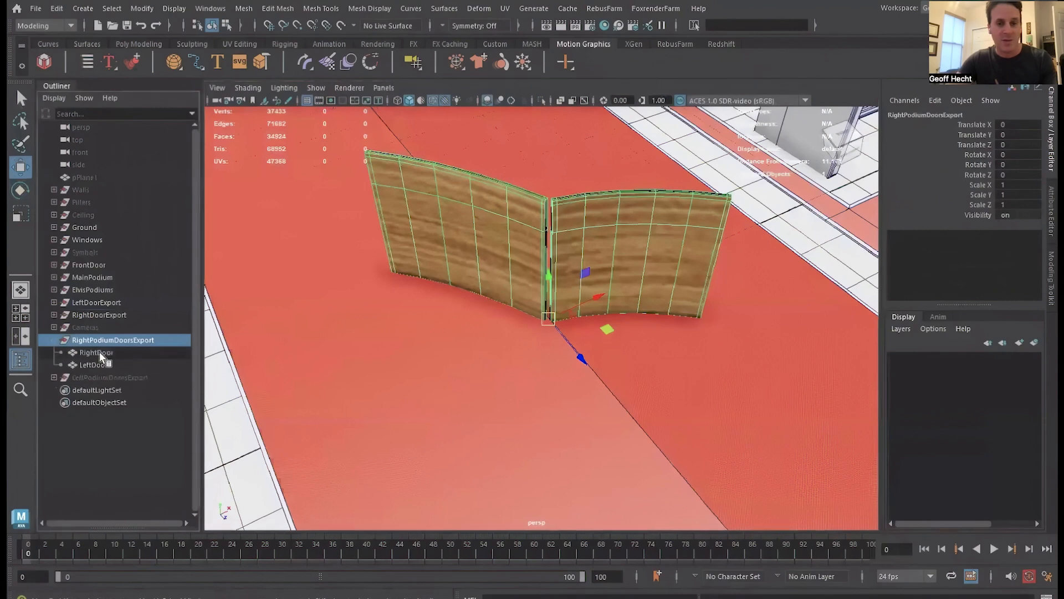
{"action": "left_click", "coordinate": [126, 353]}
{"action": "key", "text": "e"}
{"action": "left_click_drag", "start_coordinate": [535, 371], "coordinate": [634, 244]}
{"action": "key", "text": "ctrl+z"}
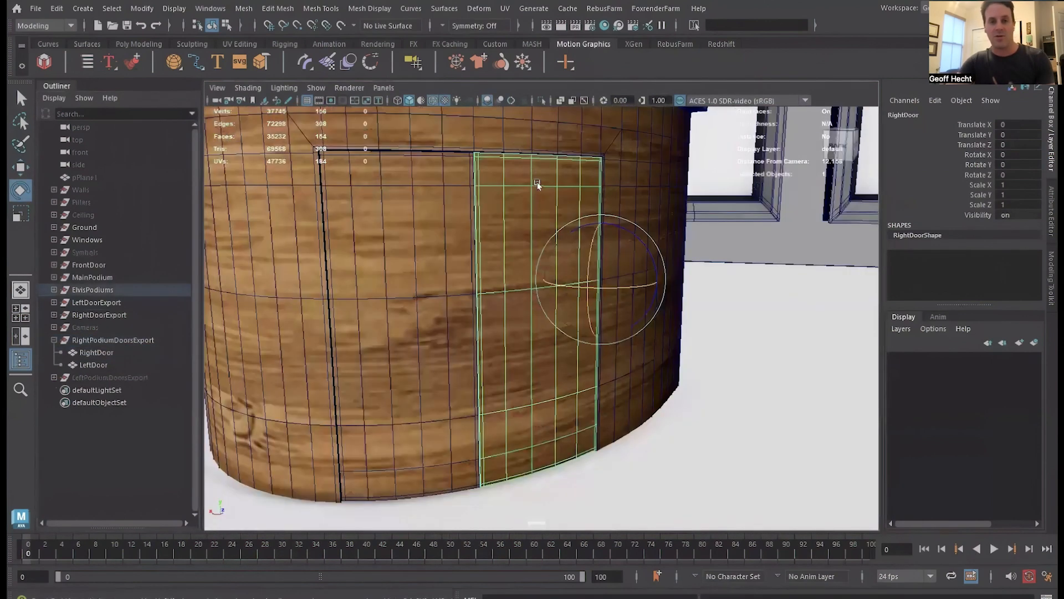
- Compare the podium's RightDoor in place with the separate RightDoor copy in RightPodiumDoorsExport
{"action": "scroll", "coordinate": [649, 400], "scroll_direction": "down", "scroll_amount": 10}
{"action": "scroll", "coordinate": [689, 425], "scroll_direction": "up", "scroll_amount": 1}
{"action": "left_click_drag", "start_coordinate": [689, 423], "coordinate": [672, 435], "text": "alt"}
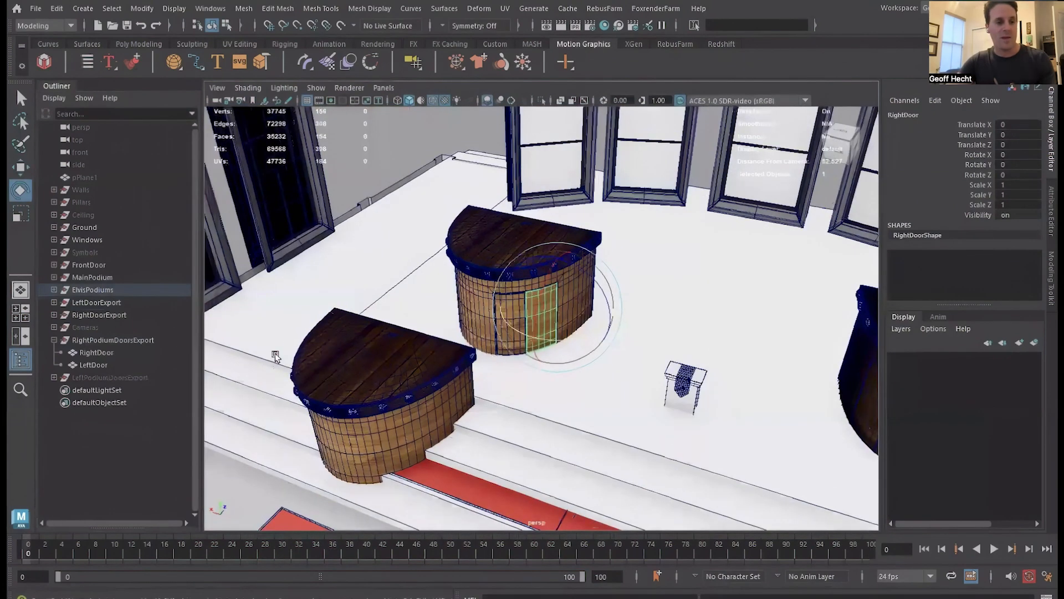
{"action": "left_click", "coordinate": [97, 354]}
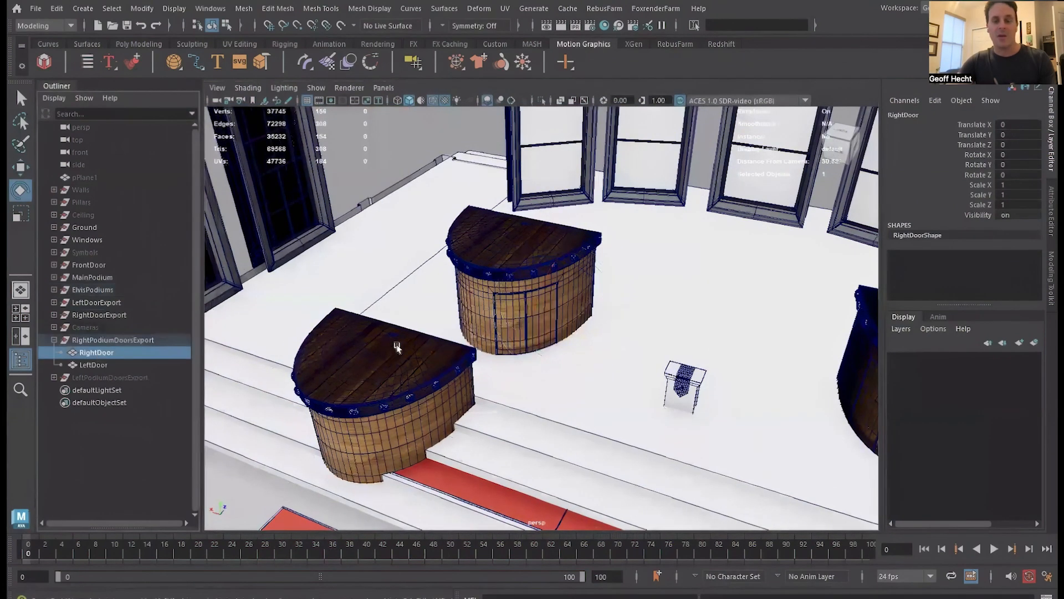
{"action": "left_click_drag", "start_coordinate": [536, 392], "coordinate": [542, 370], "text": "alt"}
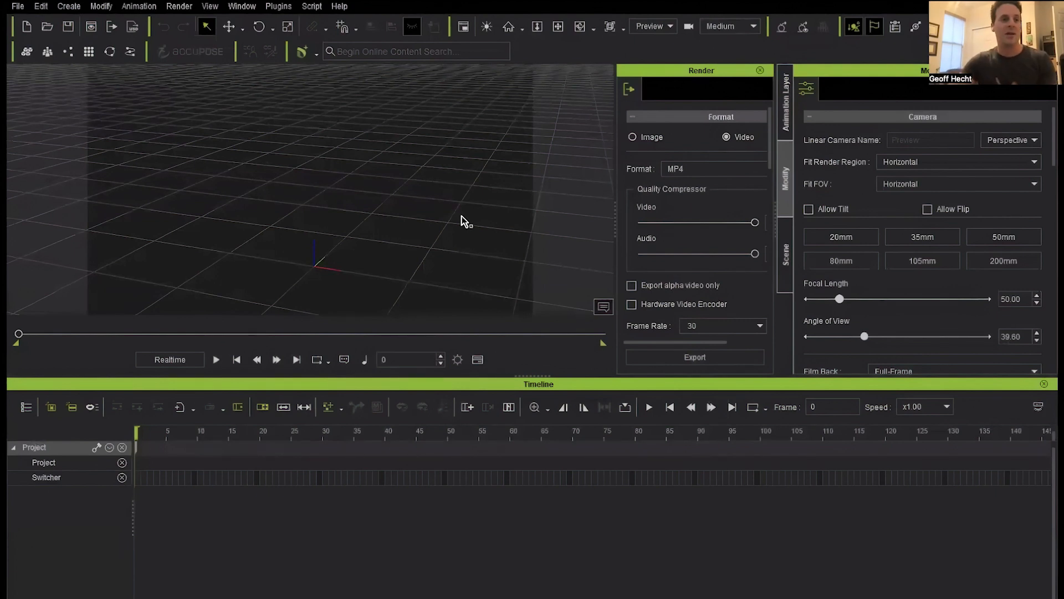
- Switch to iClone 8 and import Ground.fbx from the INT_OutroChurch folder without breaking its meshes into sub-props
{"action": "left_click", "coordinate": [25, 9]}
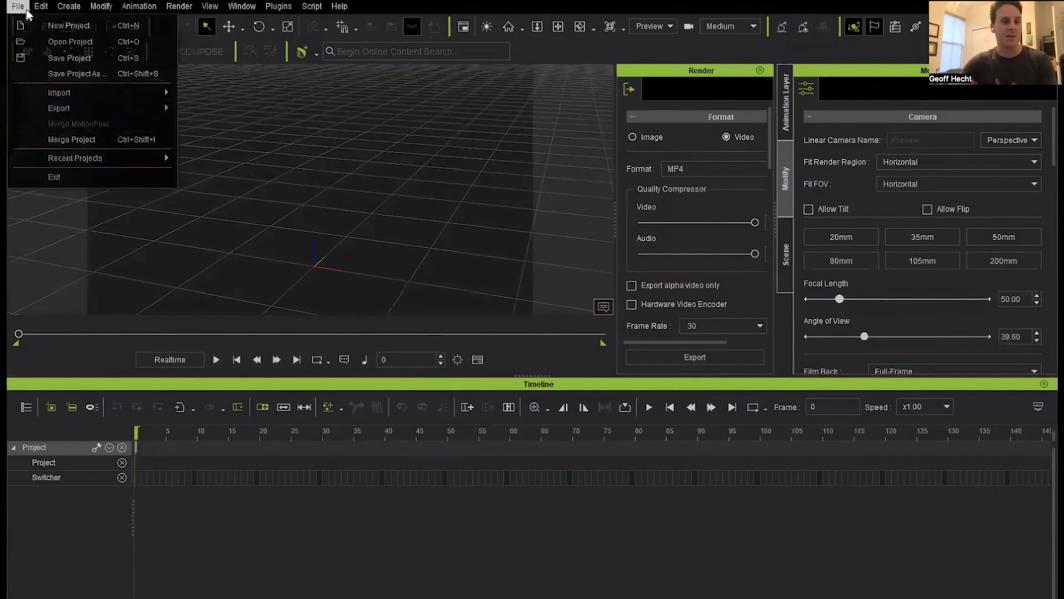
{"action": "mouse_move", "coordinate": [98, 95]}
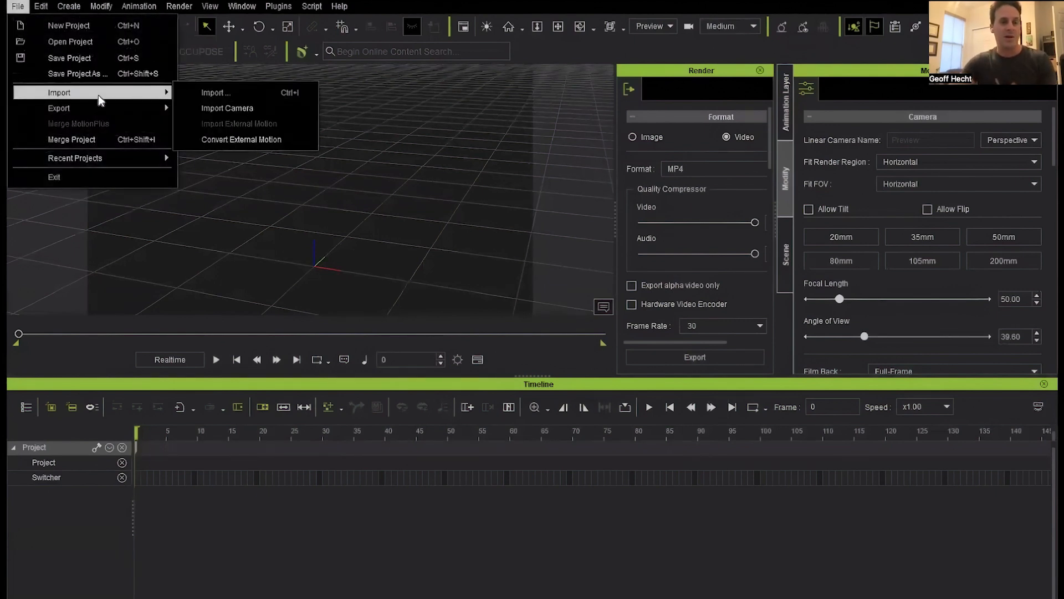
{"action": "left_click", "coordinate": [210, 93]}
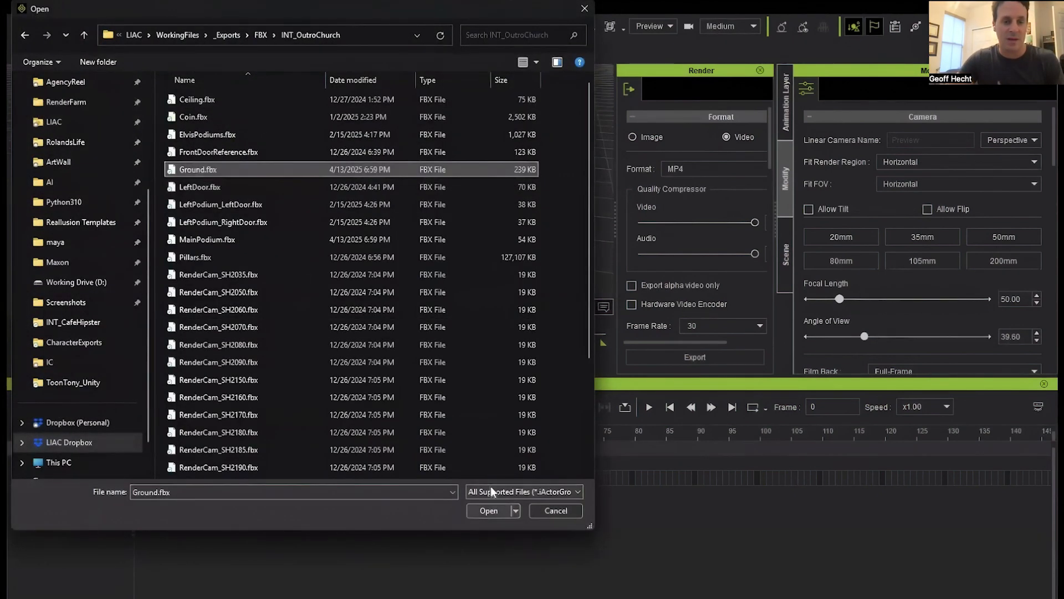
{"action": "left_click", "coordinate": [492, 510]}
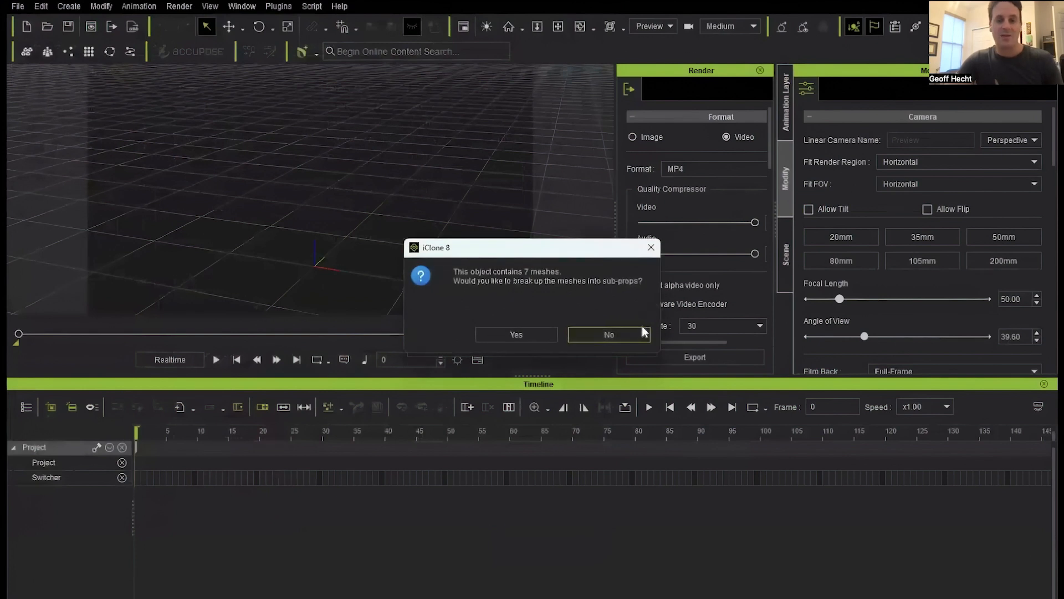
{"action": "left_click", "coordinate": [616, 329]}
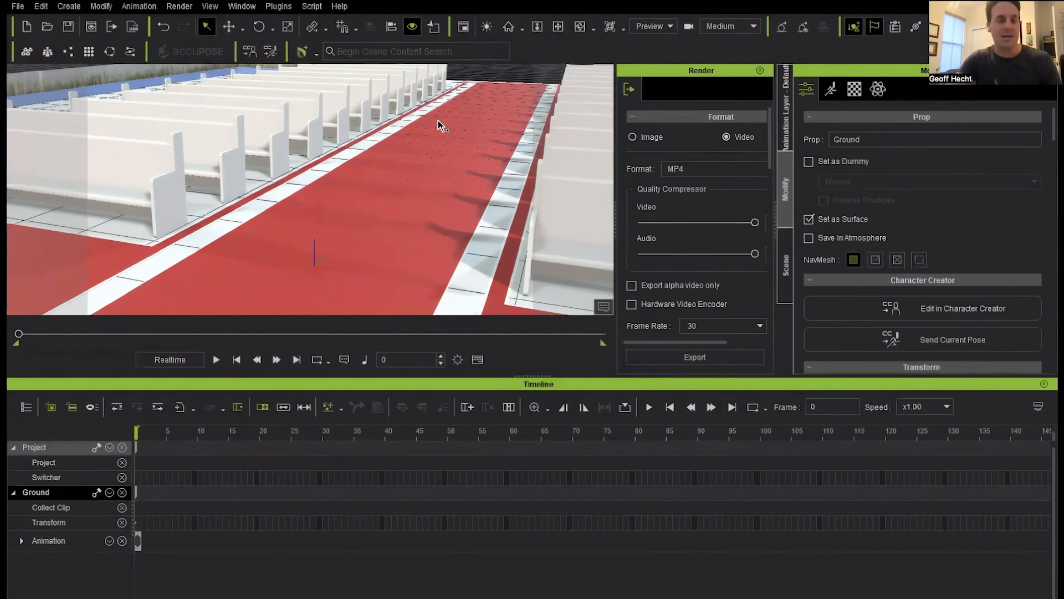
- Import ElvisPodiums.fbx from the INT_OutroChurch folder into the project
{"action": "key", "text": "ctrl+i"}
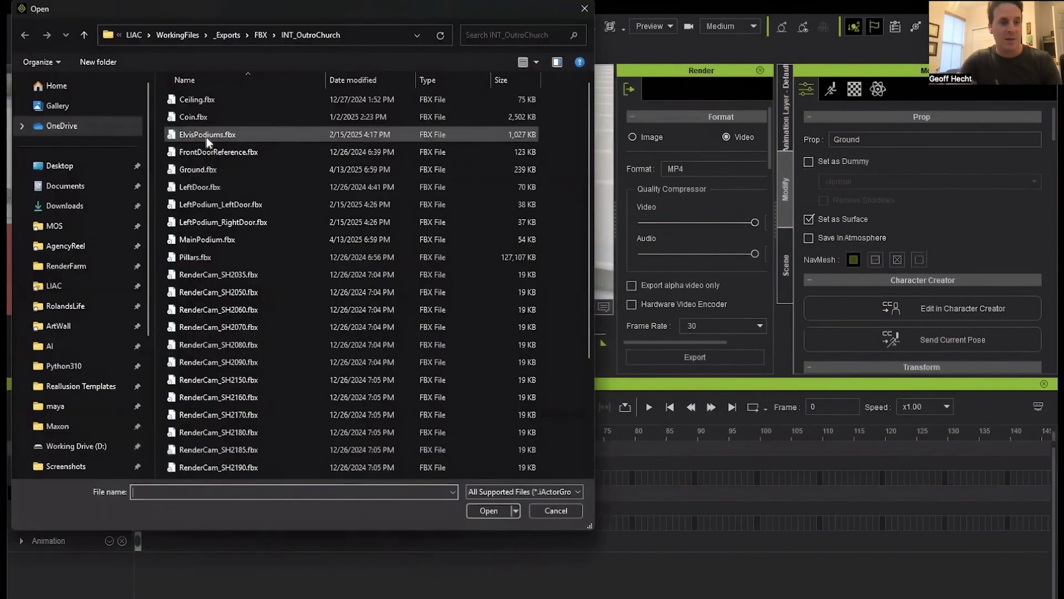
{"action": "double_click", "coordinate": [206, 137]}
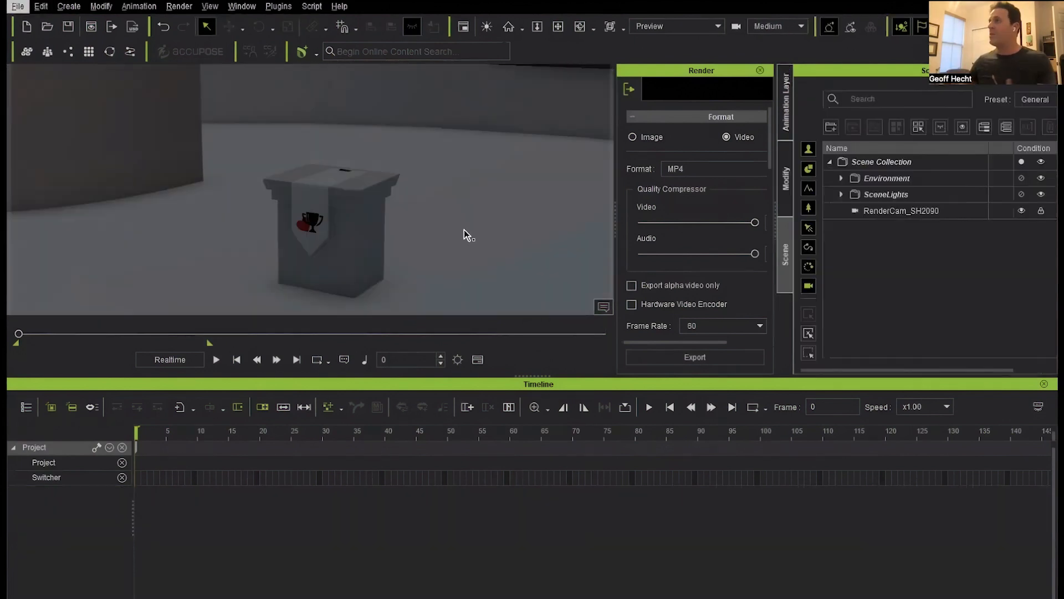
{"action": "scroll", "coordinate": [465, 230], "scroll_direction": "down", "scroll_amount": 5}
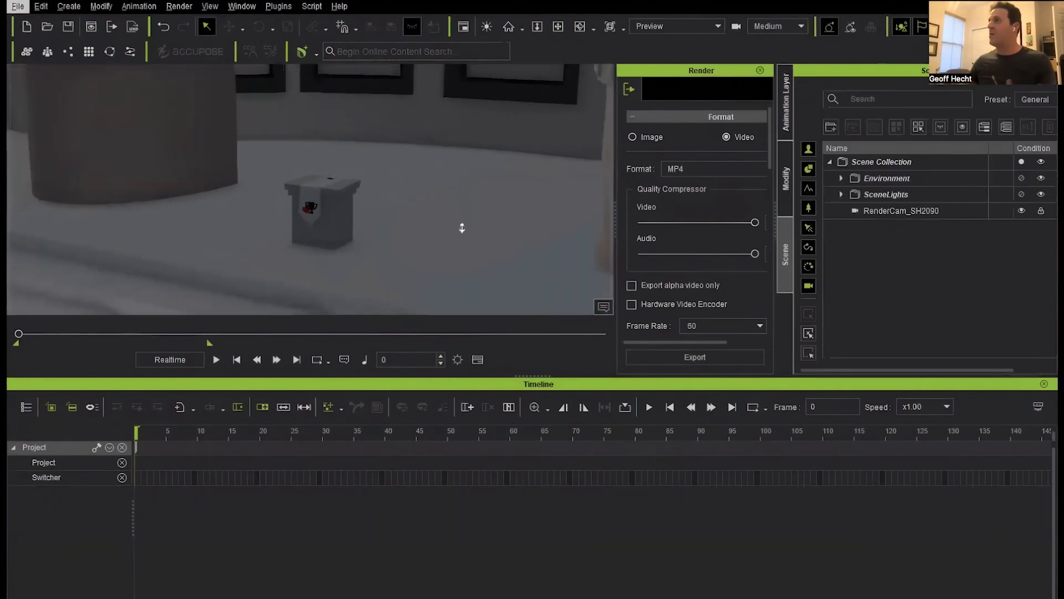
- Expand the Environment group and hide Walls, Windows and Ceiling to view the podium and pillars on the ground
{"action": "scroll", "coordinate": [465, 230], "scroll_direction": "up", "scroll_amount": 1}
{"action": "left_click_drag", "start_coordinate": [465, 229], "coordinate": [462, 227], "text": "alt"}
{"action": "left_click", "coordinate": [841, 178]}
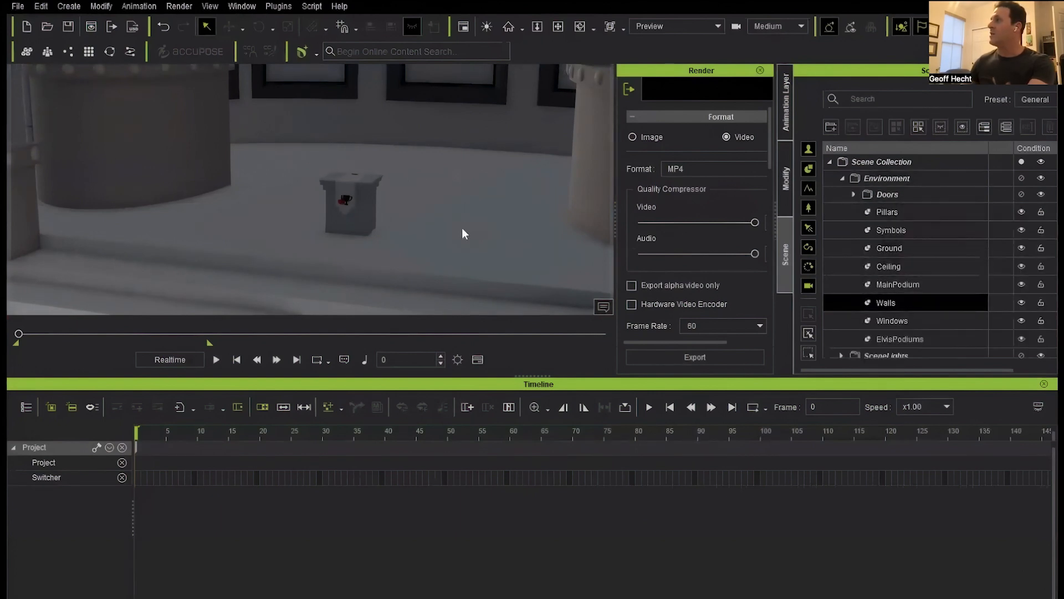
{"action": "left_click", "coordinate": [1021, 303]}
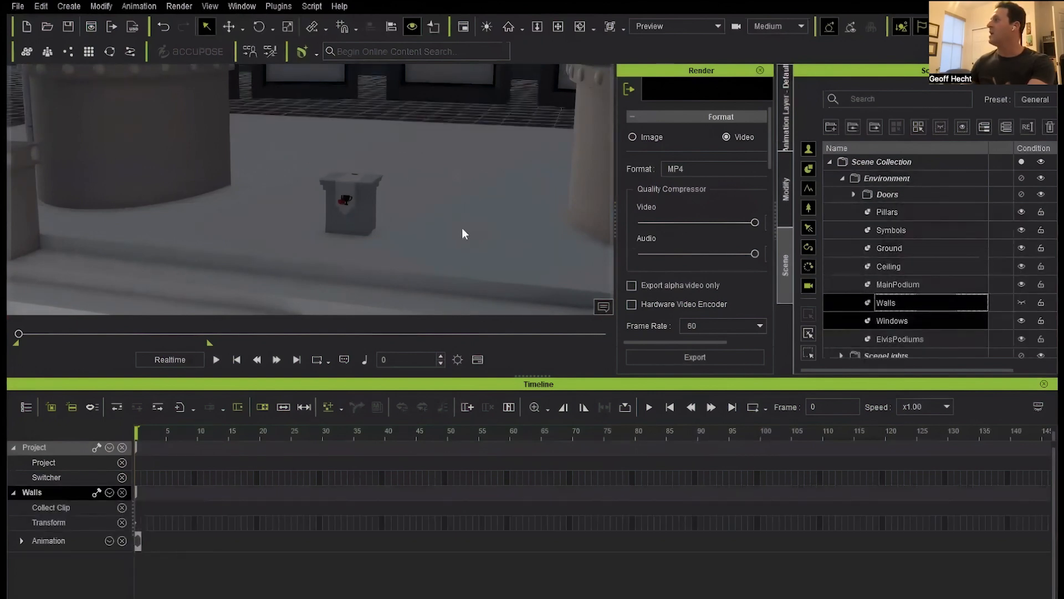
{"action": "left_click", "coordinate": [1022, 321]}
{"action": "left_click", "coordinate": [1022, 266]}
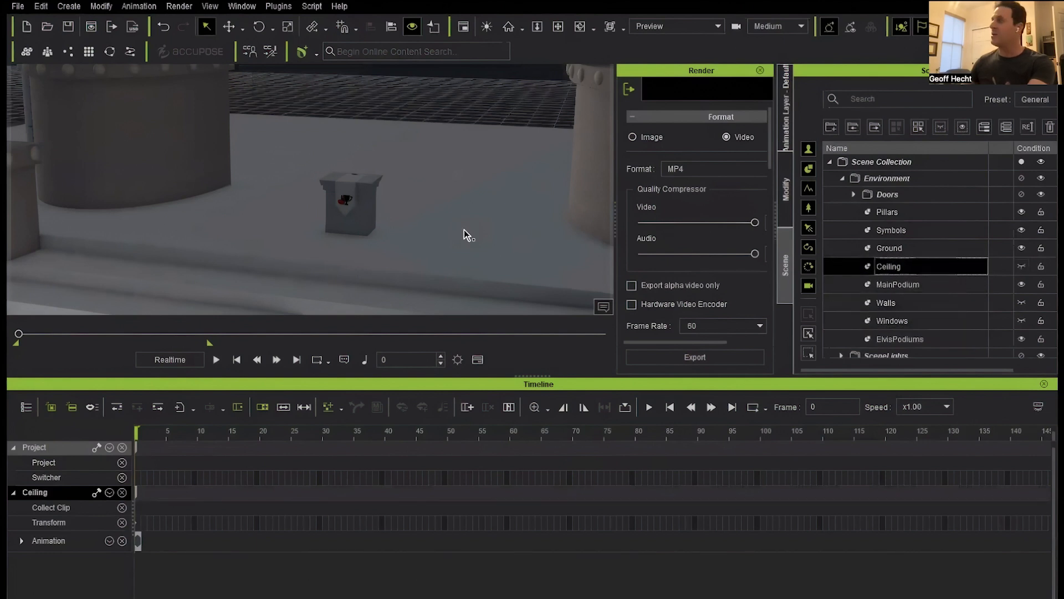
{"action": "scroll", "coordinate": [463, 230], "scroll_direction": "down", "scroll_amount": 6}
{"action": "scroll", "coordinate": [462, 228], "scroll_direction": "down", "scroll_amount": 2}
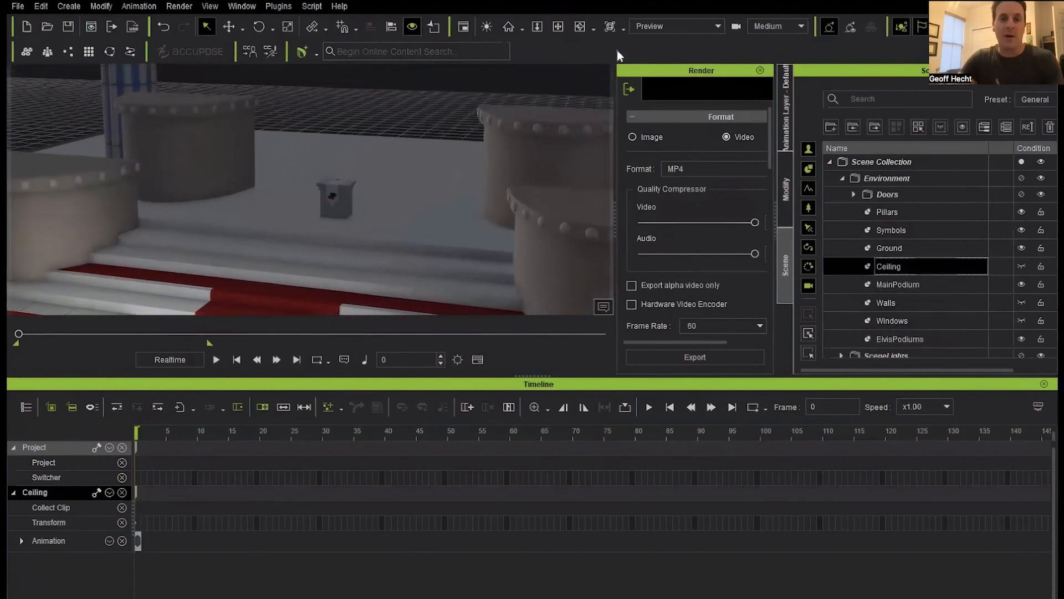
- Switch the viewport to auxiliary light and make Ceiling, Walls and Windows visible again
{"action": "left_click", "coordinate": [487, 27]}
{"action": "left_click", "coordinate": [488, 27]}
{"action": "left_click", "coordinate": [488, 27]}
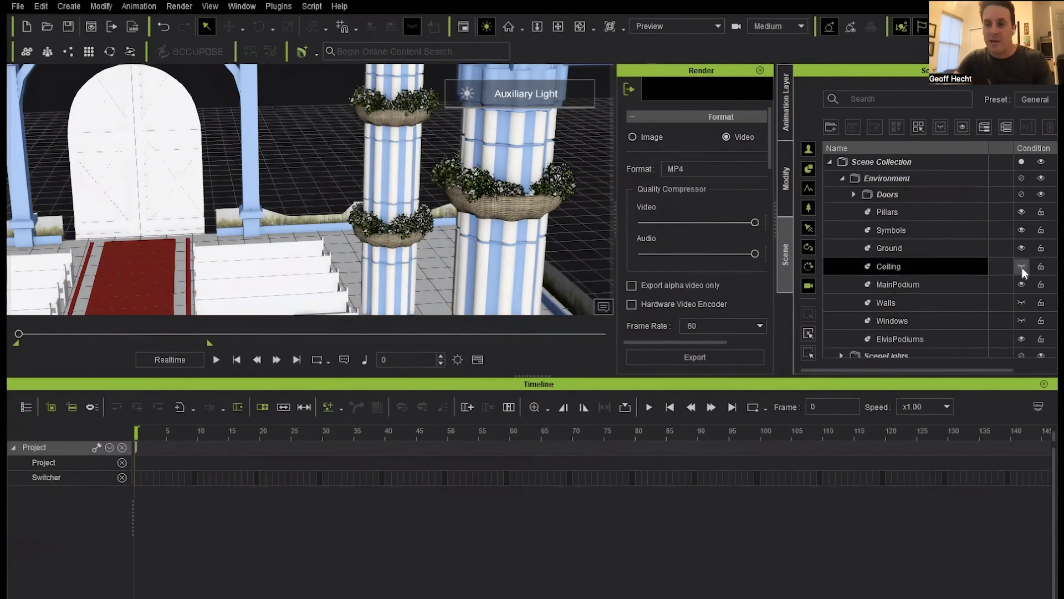
{"action": "left_click", "coordinate": [1022, 268]}
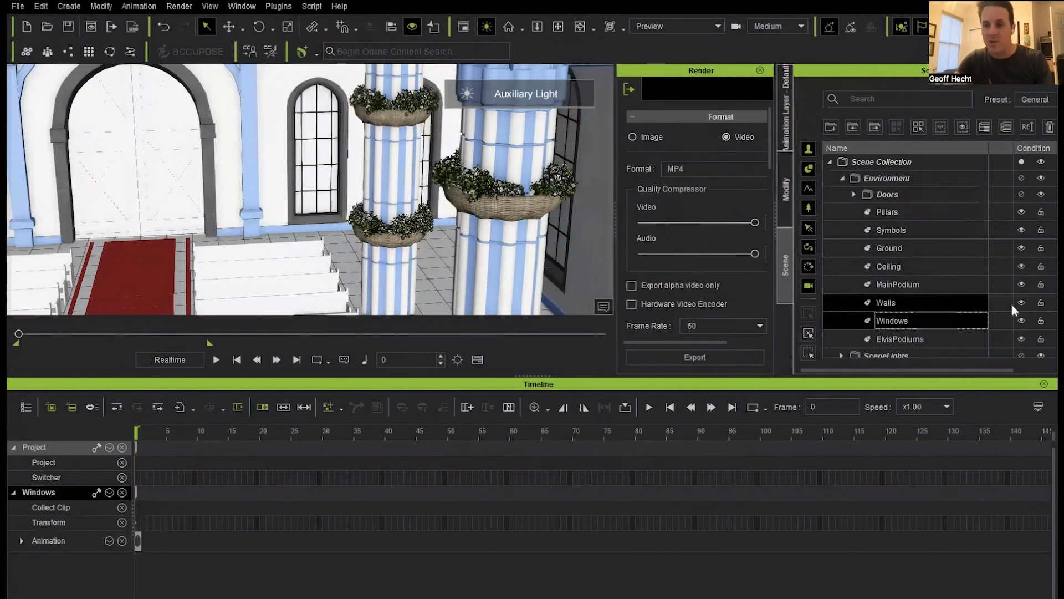
- Import LeftDoor.fbx from the INT_OutroChurch folder without breaking its meshes into sub-props
{"action": "scroll", "coordinate": [953, 287], "scroll_direction": "down", "scroll_amount": 2}
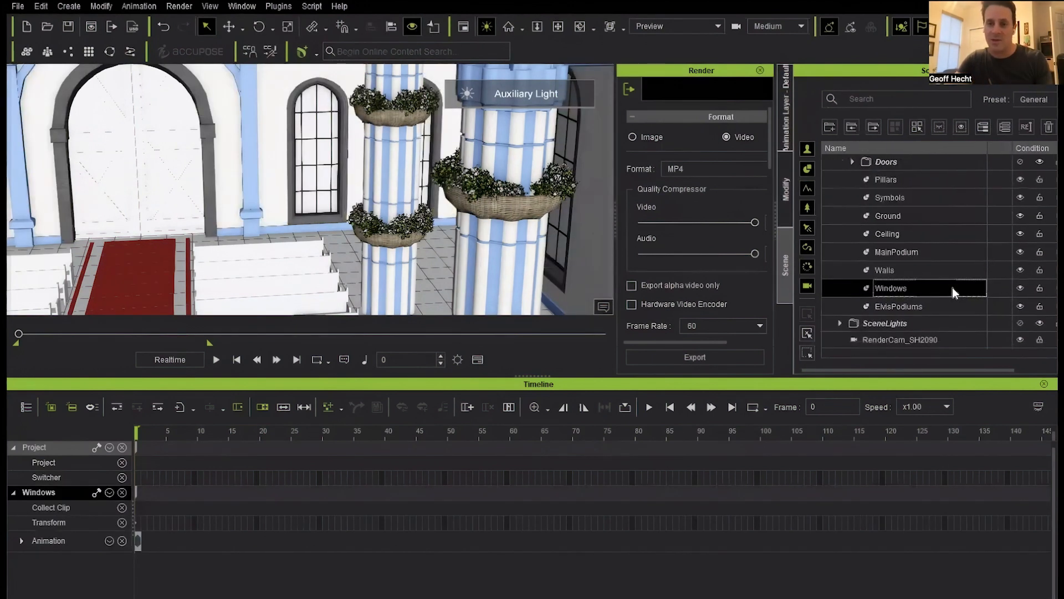
{"action": "left_click", "coordinate": [18, 6]}
{"action": "mouse_move", "coordinate": [63, 93]}
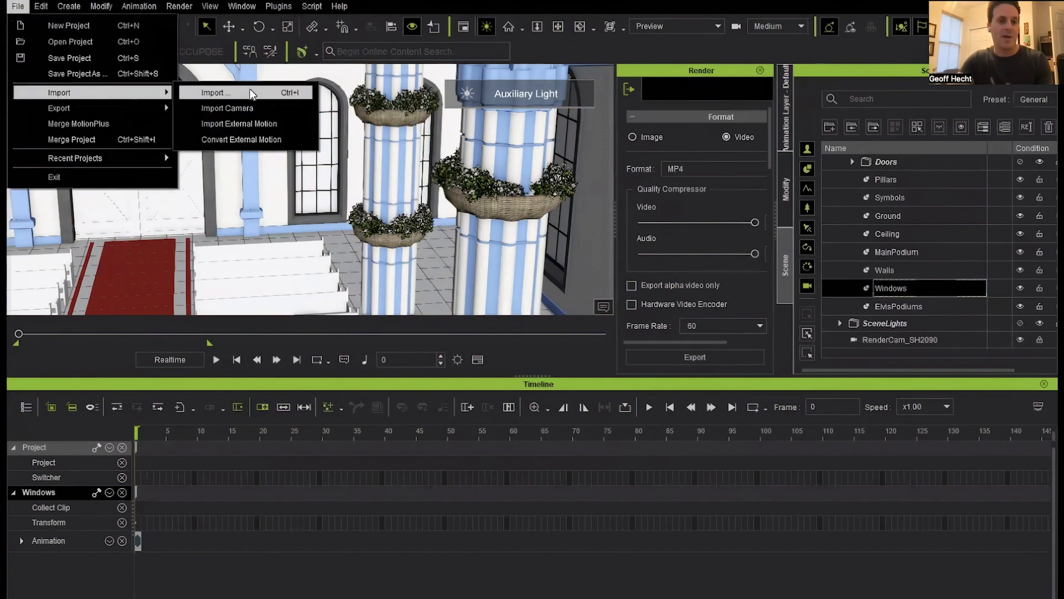
{"action": "left_click", "coordinate": [249, 90]}
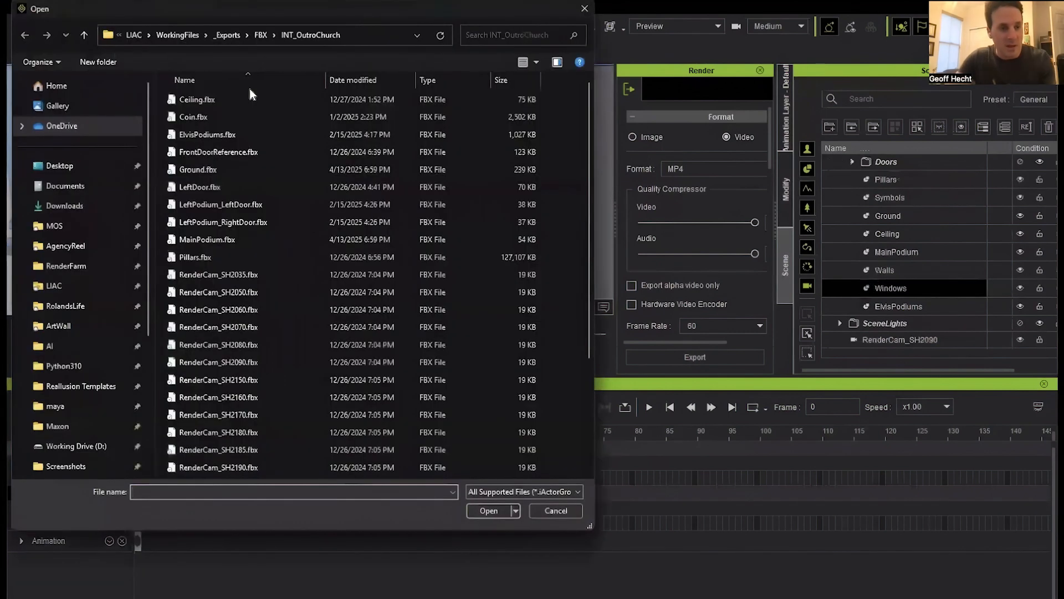
{"action": "left_click", "coordinate": [197, 188]}
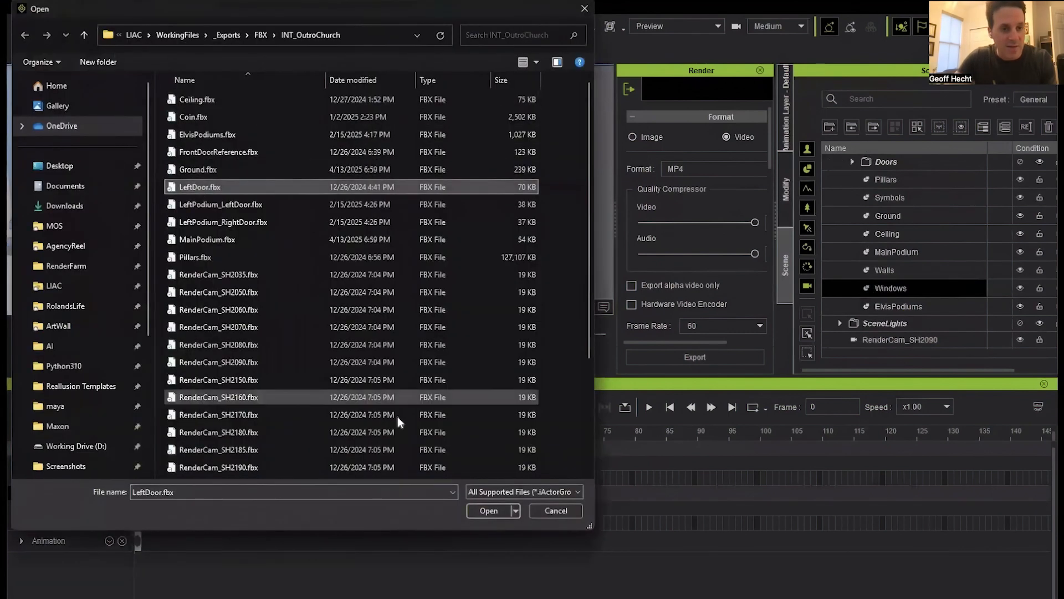
{"action": "left_click", "coordinate": [485, 509]}
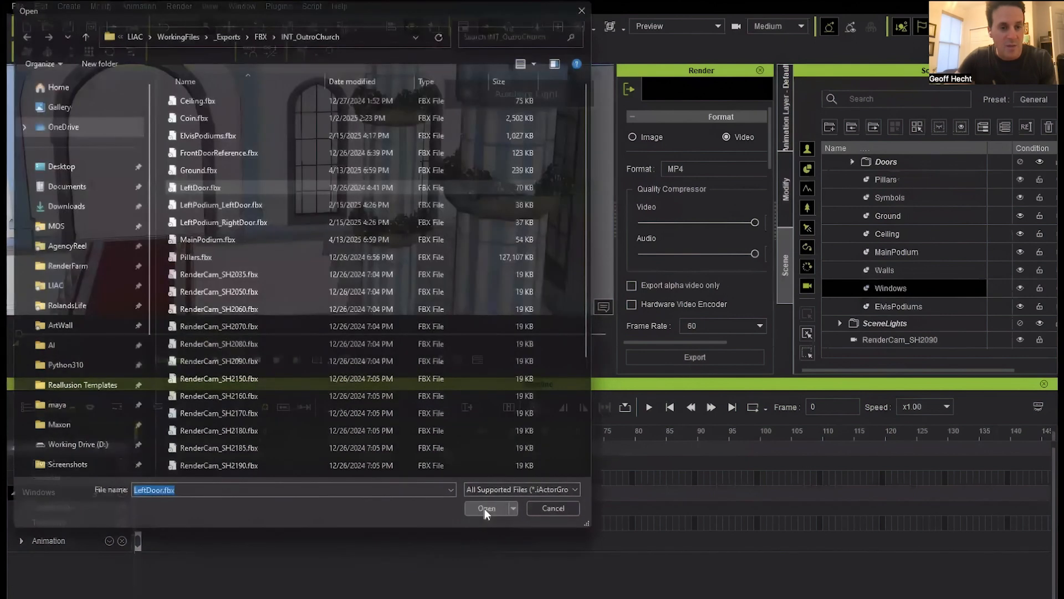
{"action": "left_click", "coordinate": [617, 332]}
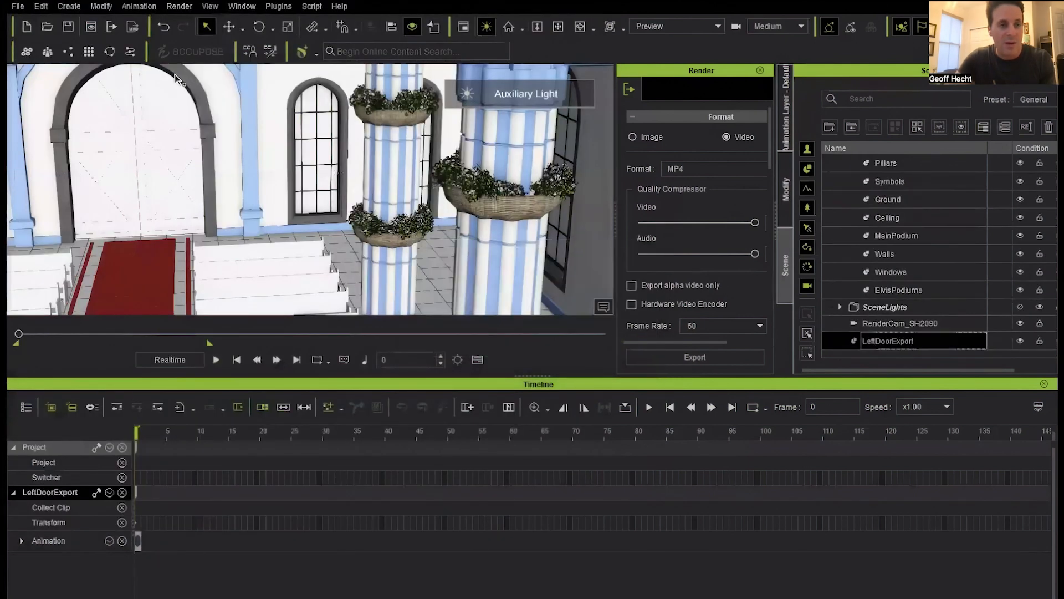
- Import the right front door's FBX from the same folder without breaking its meshes into sub-props
{"action": "left_click", "coordinate": [18, 7]}
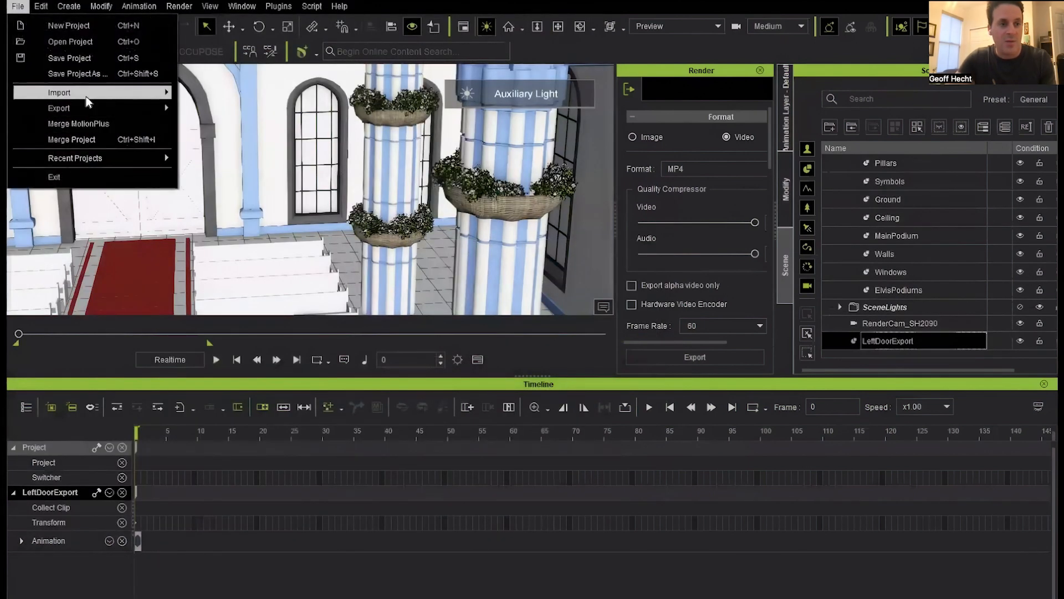
{"action": "mouse_move", "coordinate": [161, 92]}
{"action": "left_click", "coordinate": [199, 90]}
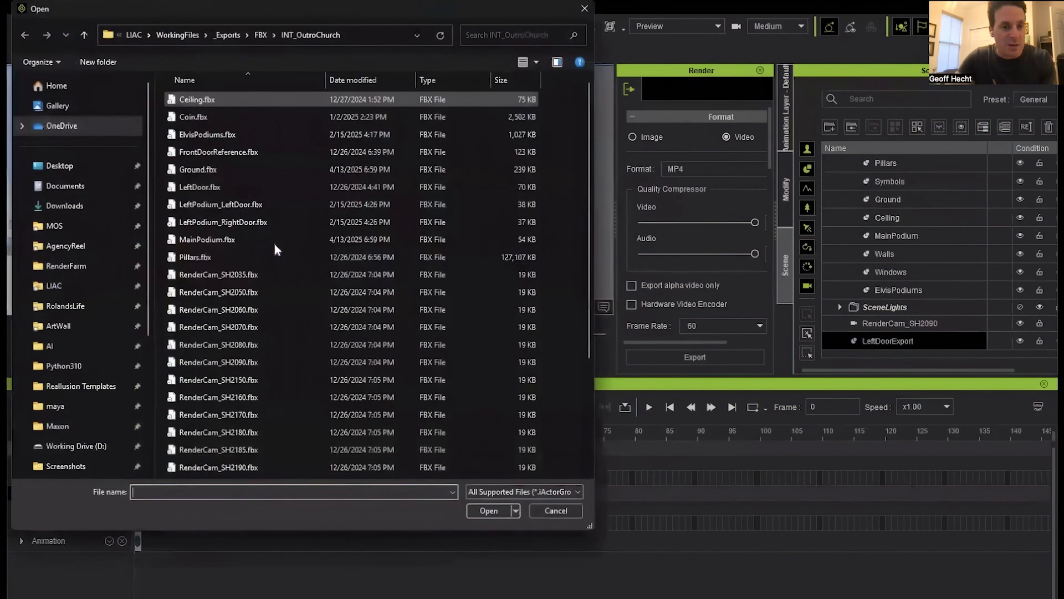
{"action": "left_click", "coordinate": [486, 508]}
{"action": "left_click", "coordinate": [620, 334]}
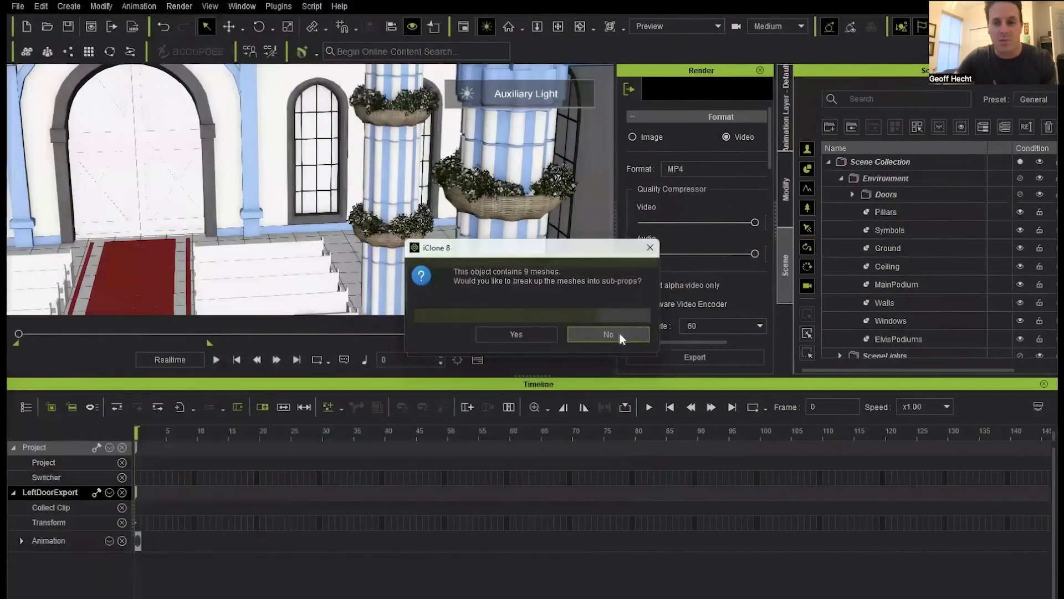
- Rename the LeftDoorExport prop as LeftDoor
{"action": "left_click", "coordinate": [901, 342]}
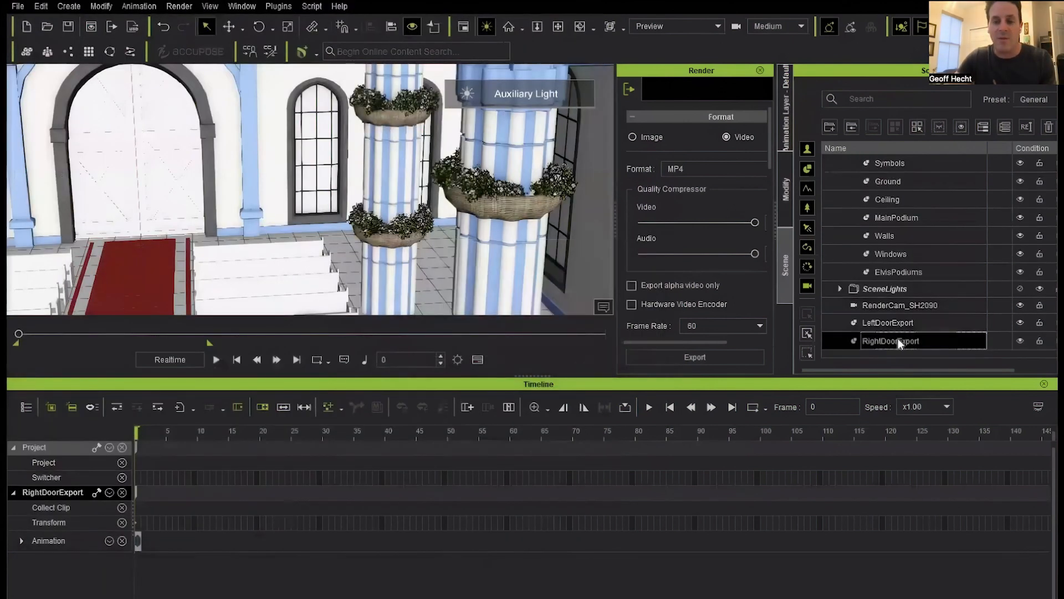
{"action": "left_click", "coordinate": [880, 326], "text": "ctrl"}
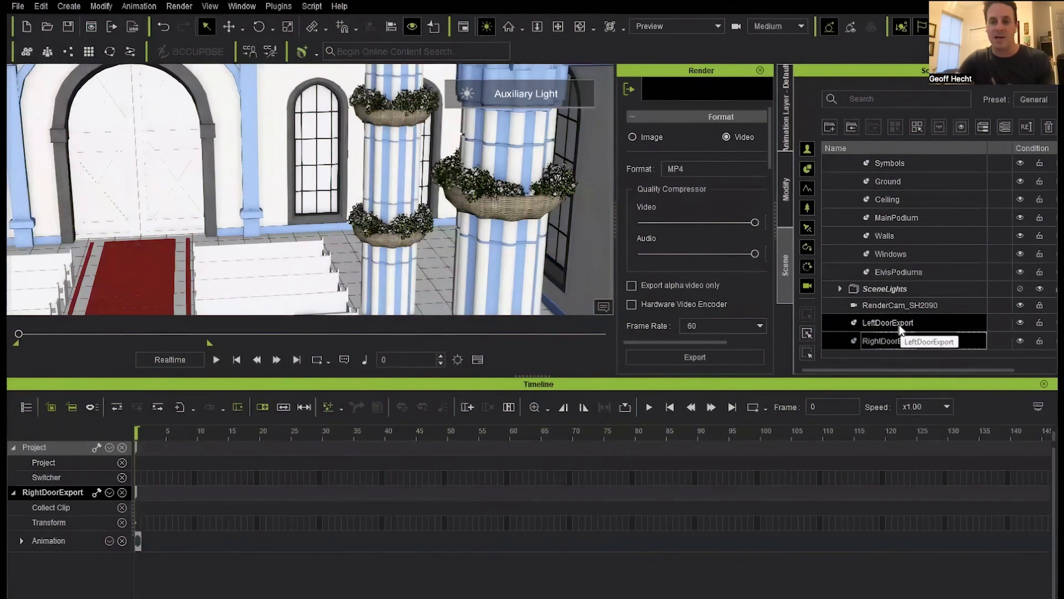
{"action": "double_click", "coordinate": [898, 325]}
{"action": "left_click", "coordinate": [918, 326]}
{"action": "key", "text": "BackSpace"}
{"action": "key", "text": "BackSpace"}
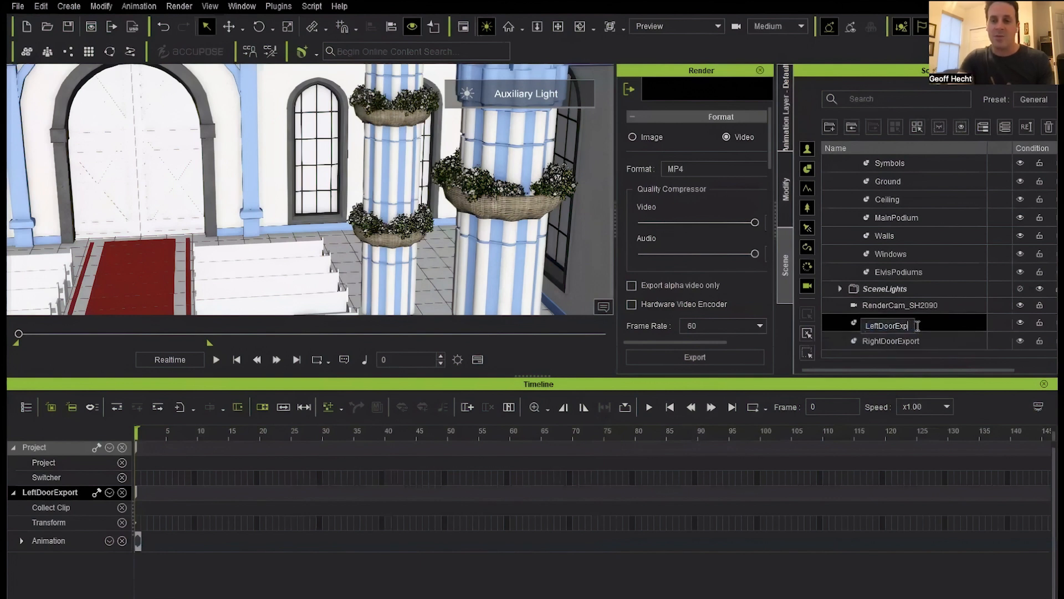
{"action": "key", "text": "Return"}
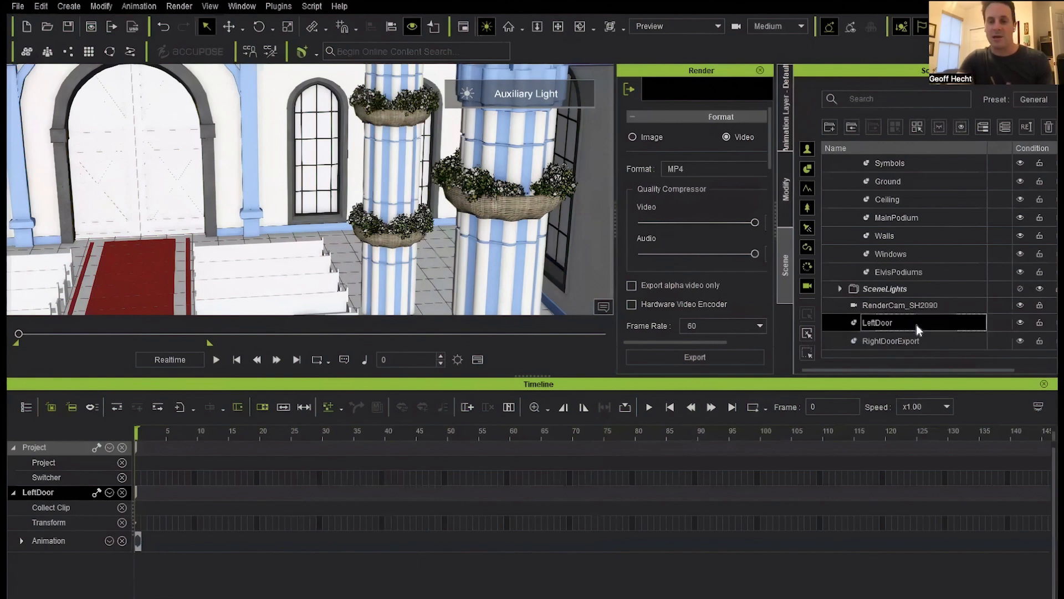
- Rename the RightDoorExport prop as RightDoor
{"action": "double_click", "coordinate": [916, 341]}
{"action": "left_click", "coordinate": [916, 341]}
{"action": "key", "text": "BackSpace"}
{"action": "key", "text": "BackSpace"}
{"action": "key", "text": "BackSpace"}
{"action": "key", "text": "Return"}
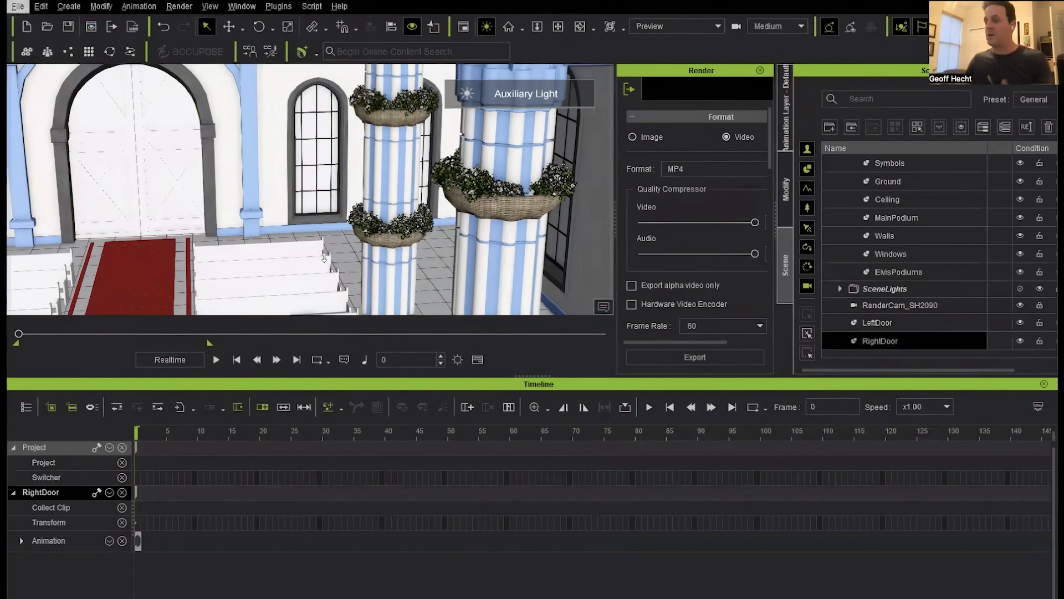
- Try moving the RightDoor prop slightly from its imported position and undo the move
{"action": "scroll", "coordinate": [325, 261], "scroll_direction": "up", "scroll_amount": 10}
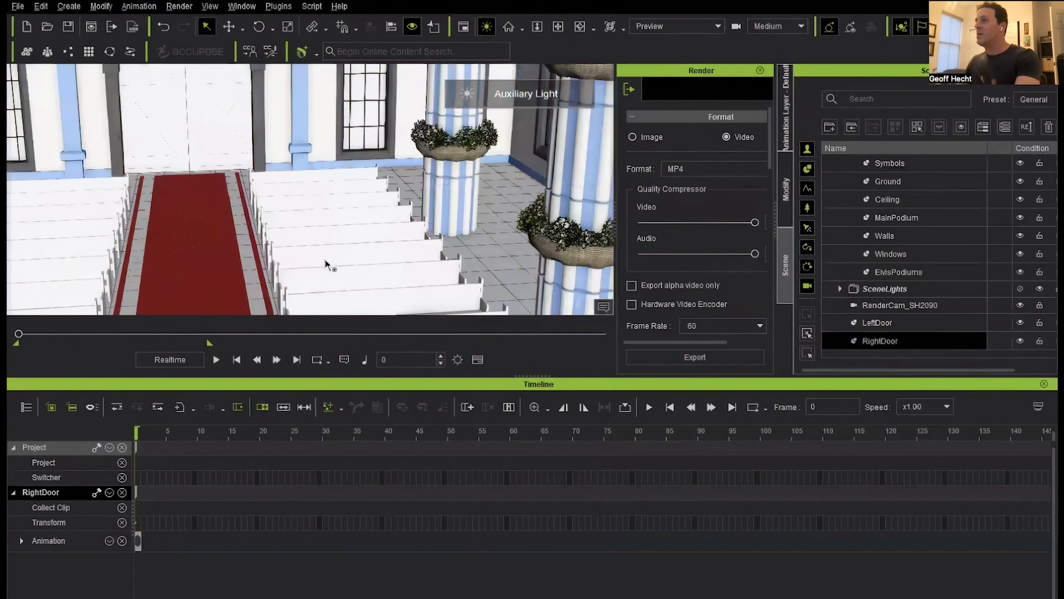
{"action": "scroll", "coordinate": [324, 257], "scroll_direction": "down", "scroll_amount": 5}
{"action": "scroll", "coordinate": [325, 258], "scroll_direction": "up", "scroll_amount": 3}
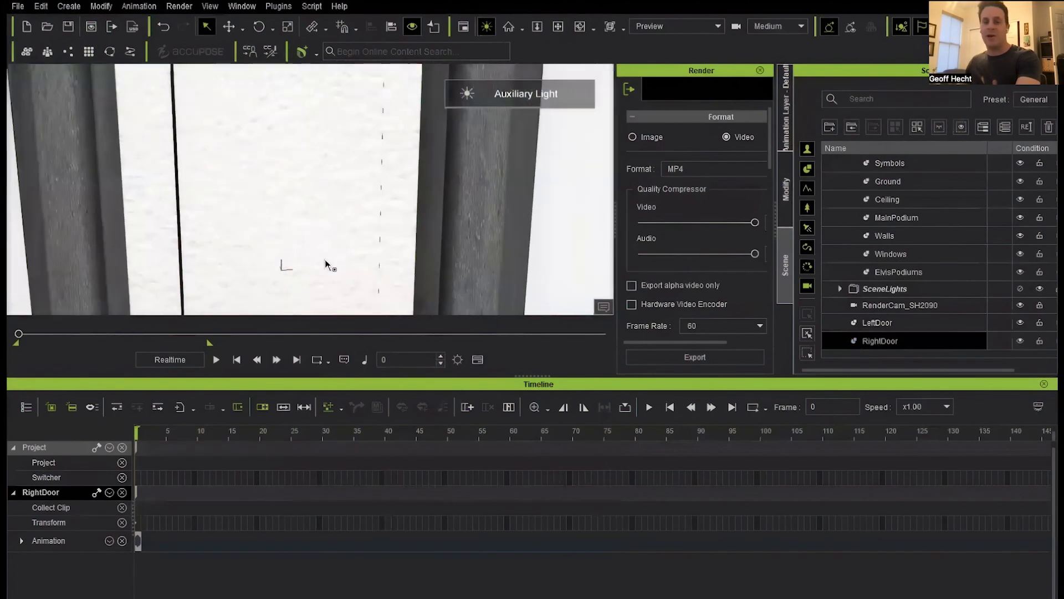
{"action": "right_click_drag", "start_coordinate": [326, 259], "coordinate": [324, 257]}
{"action": "key", "text": "w"}
{"action": "mouse_move", "coordinate": [321, 247]}
{"action": "left_mouse_down"}
{"action": "mouse_move", "coordinate": [430, 41]}
{"action": "mouse_move", "coordinate": [320, 249]}
{"action": "left_mouse_up"}
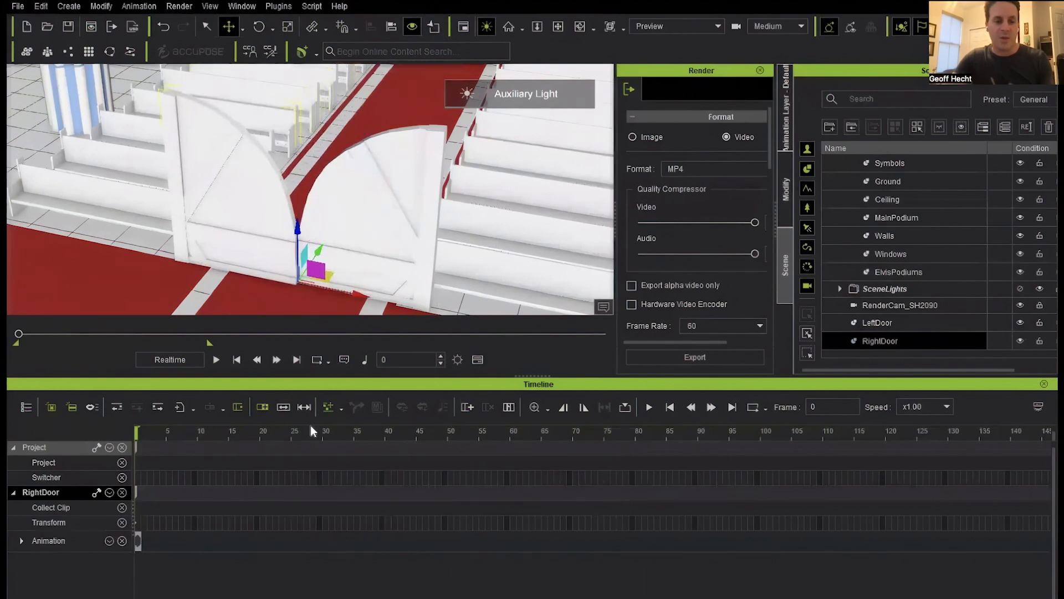
{"action": "key", "text": "ctrl+z"}
- Move RightDoor along the aisle toward the entrance at frame 19 and shift its transform key to the timeline start
{"action": "left_click", "coordinate": [255, 433]}
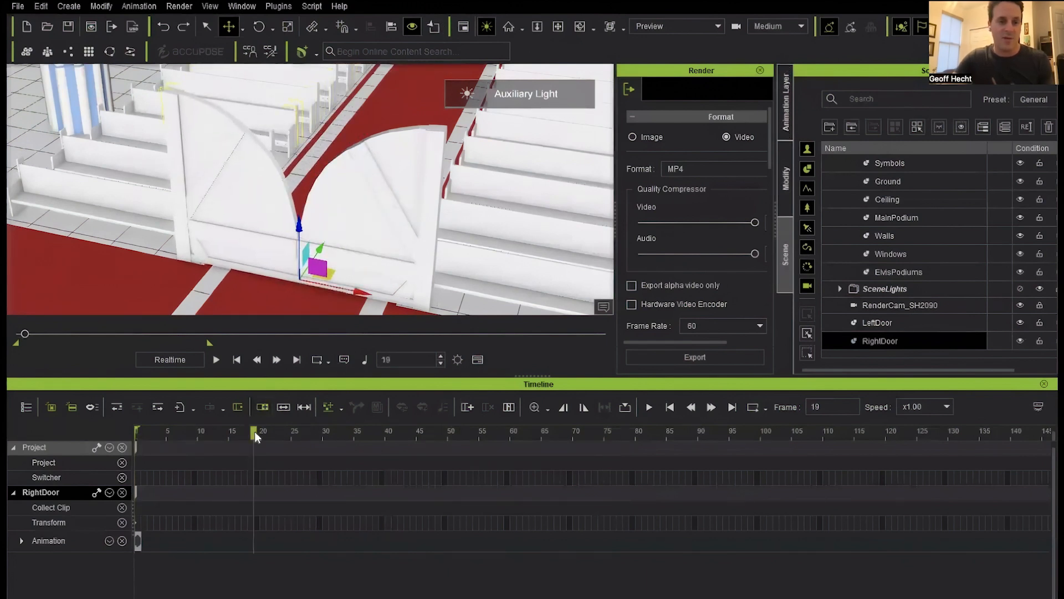
{"action": "left_click_drag", "start_coordinate": [319, 248], "coordinate": [440, 61]}
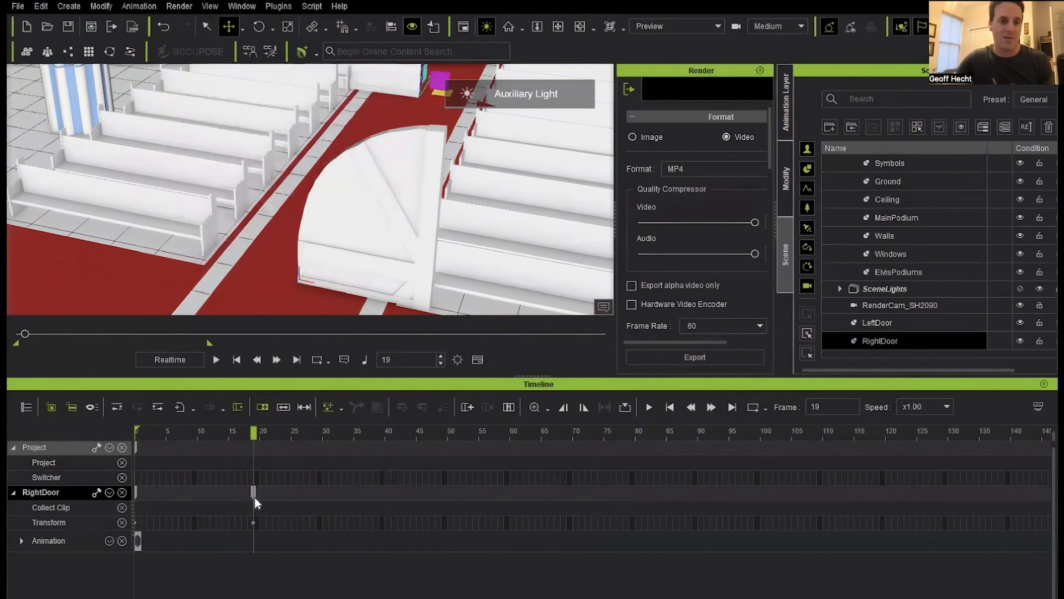
{"action": "left_click_drag", "start_coordinate": [253, 494], "coordinate": [64, 484]}
- Move LeftDoor along the red carpet toward the entrance, and push RightDoor further in the same direction
{"action": "left_click", "coordinate": [355, 228]}
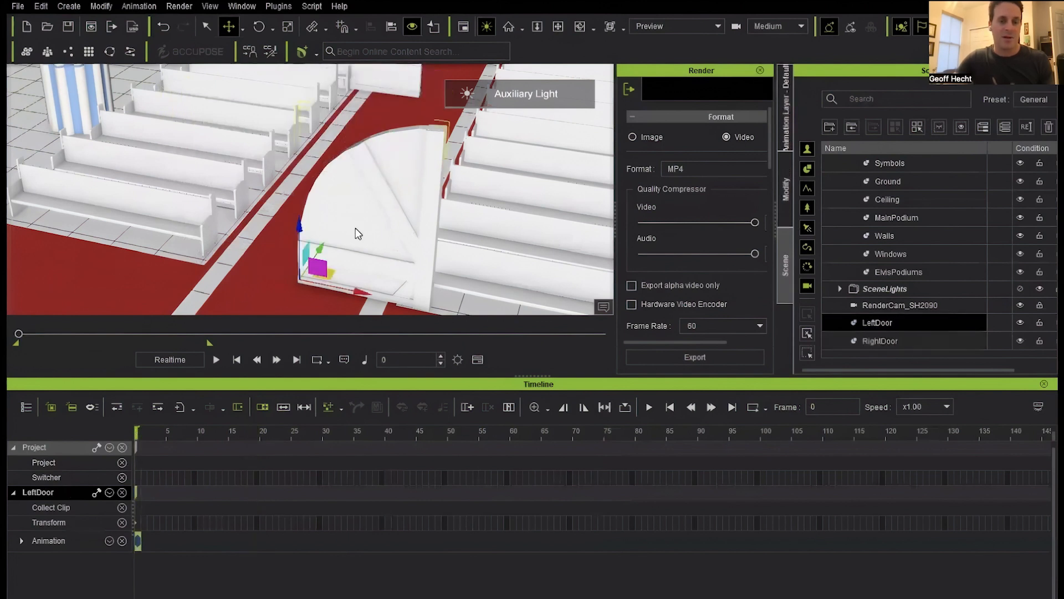
{"action": "left_click_drag", "start_coordinate": [321, 248], "coordinate": [457, 37]}
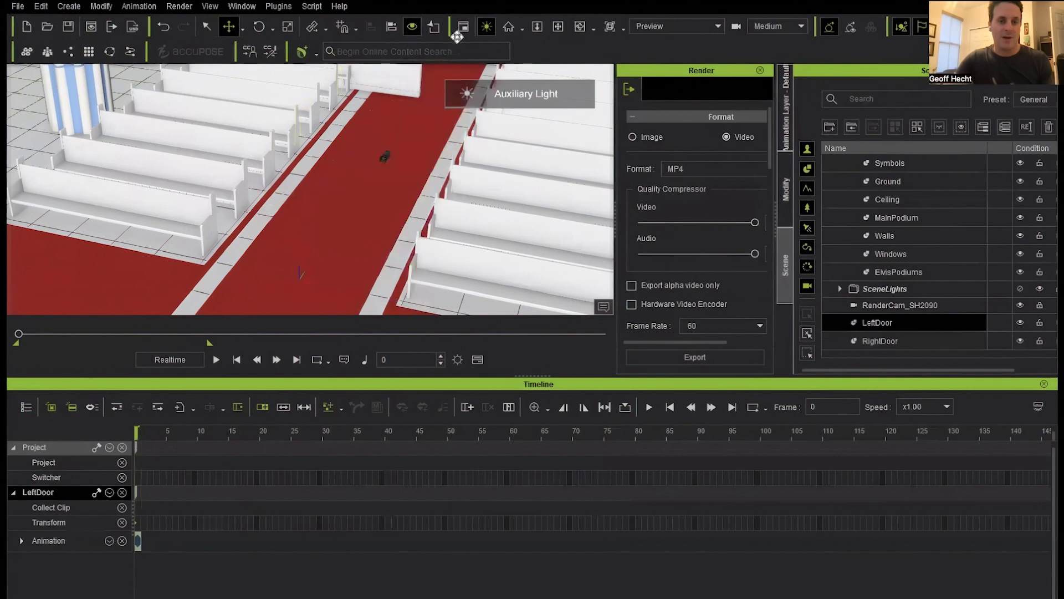
{"action": "left_click", "coordinate": [400, 82]}
{"action": "left_click_drag", "start_coordinate": [441, 84], "coordinate": [459, 19]}
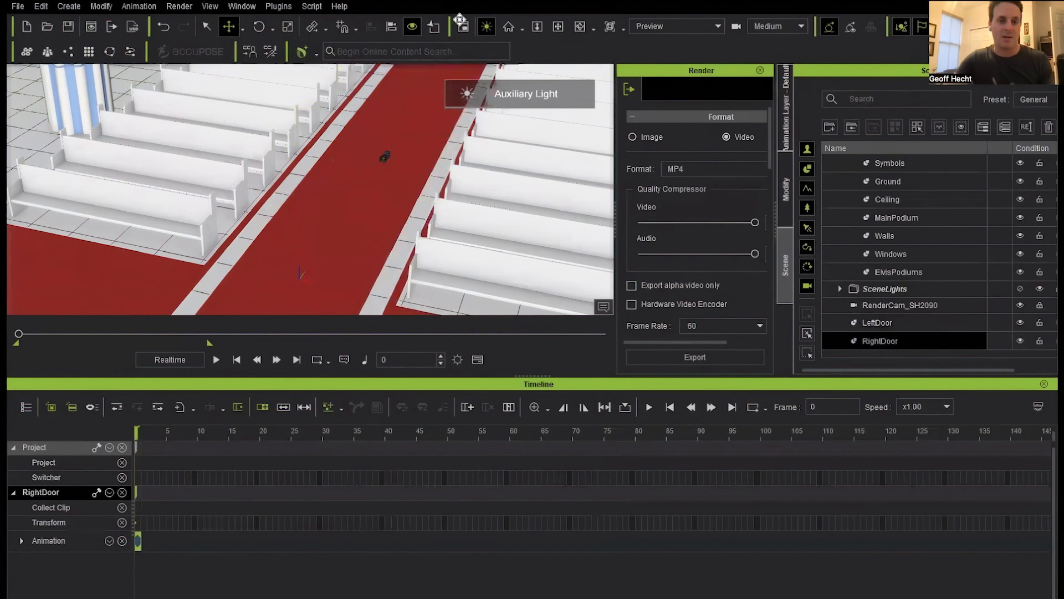
- Move RightDoor back to the entrance, raise it, and shift it sideways to the right jamb of the arched doorway
{"action": "scroll", "coordinate": [425, 207], "scroll_direction": "up", "scroll_amount": 2}
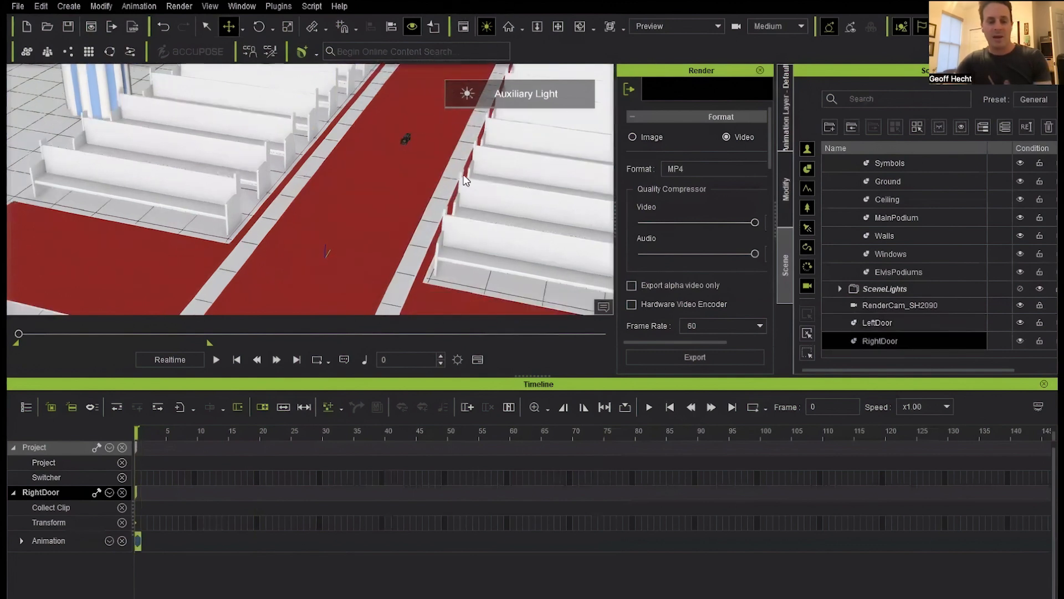
{"action": "key", "text": "f"}
{"action": "middle_click_drag", "start_coordinate": [463, 179], "coordinate": [418, 226]}
{"action": "right_click_drag", "start_coordinate": [418, 226], "coordinate": [342, 330]}
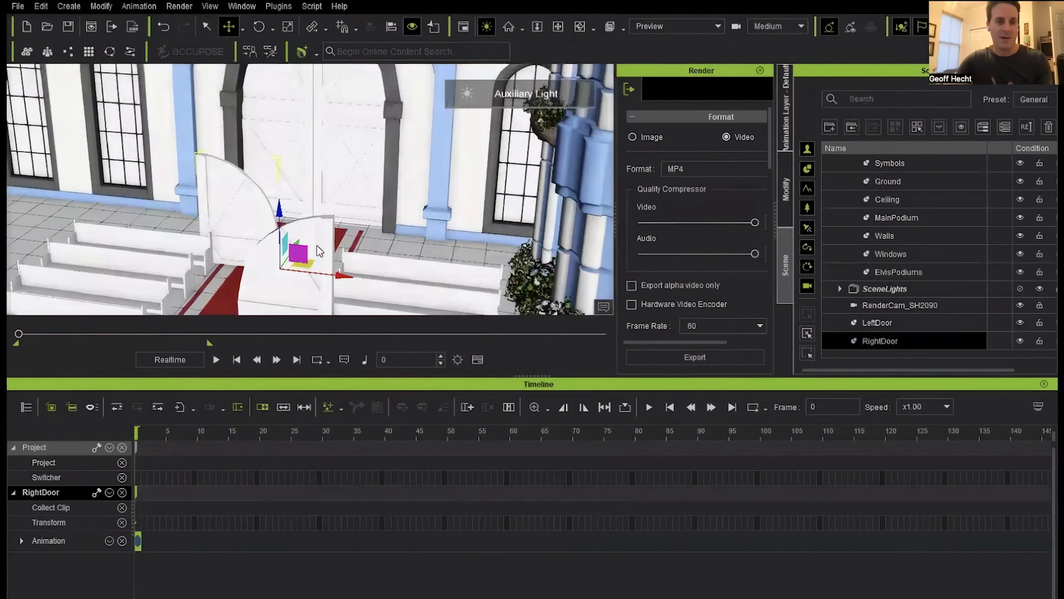
{"action": "left_click_drag", "start_coordinate": [299, 240], "coordinate": [304, 196]}
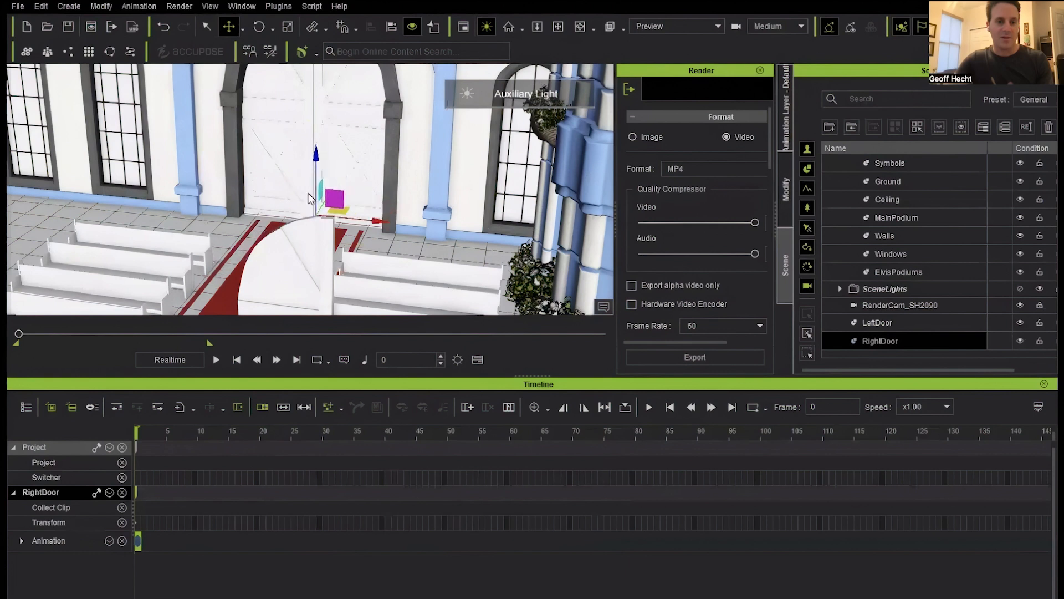
{"action": "left_click_drag", "start_coordinate": [314, 157], "coordinate": [313, 72]}
{"action": "left_click_drag", "start_coordinate": [378, 135], "coordinate": [450, 139]}
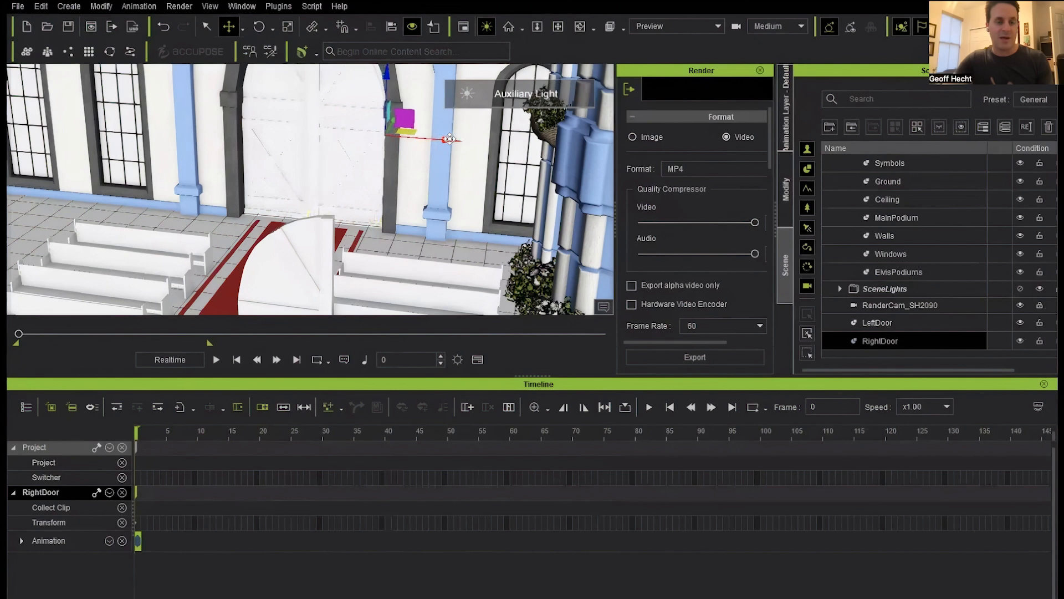
- Raise LeftDoor from the red carpet into the arched doorway and shift it sideways to the left jamb
{"action": "left_click", "coordinate": [311, 272]}
{"action": "middle_click_drag", "start_coordinate": [307, 267], "coordinate": [307, 255]}
{"action": "middle_click_drag", "start_coordinate": [317, 193], "coordinate": [365, 239]}
{"action": "left_click_drag", "start_coordinate": [304, 256], "coordinate": [363, 24]}
{"action": "left_click_drag", "start_coordinate": [418, 93], "coordinate": [340, 81]}
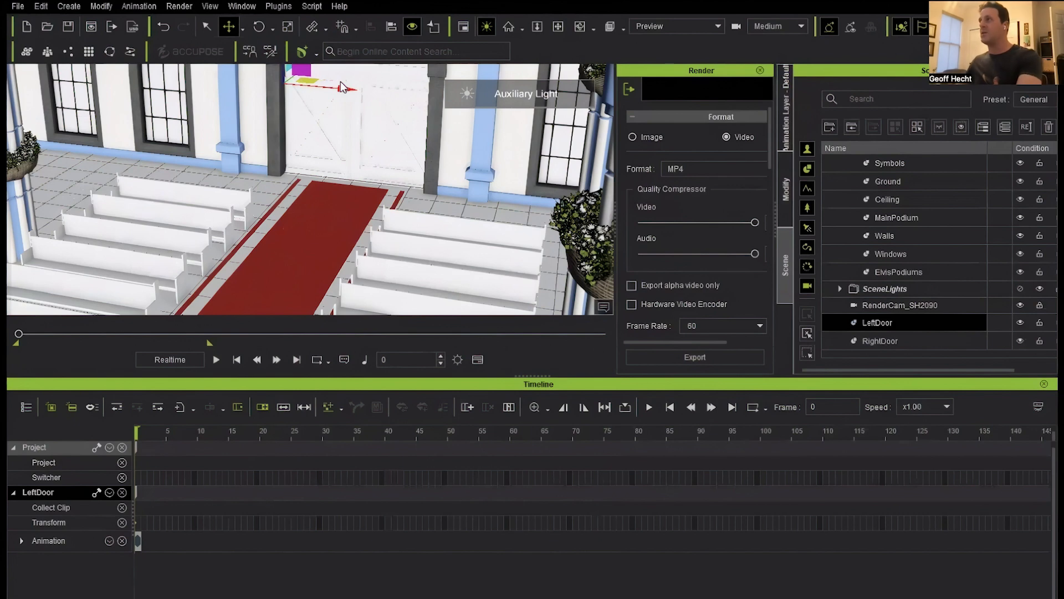
- Fine-tune LeftDoor's position against the left jamb and raise it slightly to align with the reference door
{"action": "left_click_drag", "start_coordinate": [341, 80], "coordinate": [341, 81], "text": "alt"}
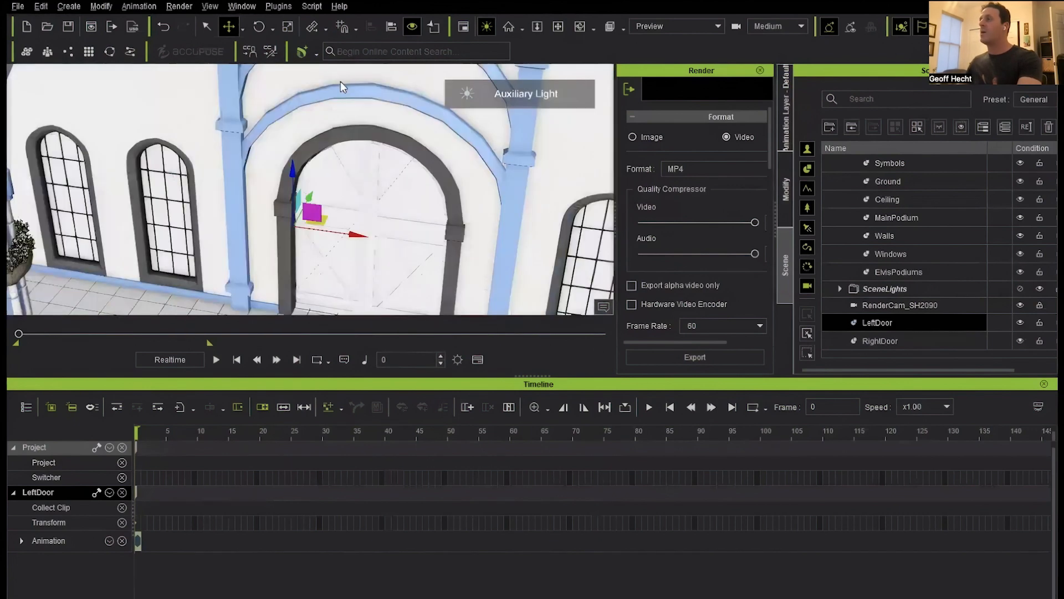
{"action": "scroll", "coordinate": [340, 81], "scroll_direction": "up", "scroll_amount": 5}
{"action": "right_click_drag", "start_coordinate": [341, 81], "coordinate": [340, 81], "text": "alt"}
{"action": "left_click_drag", "start_coordinate": [340, 81], "coordinate": [341, 81], "text": "alt"}
{"action": "middle_click_drag", "start_coordinate": [340, 81], "coordinate": [341, 81], "text": "alt"}
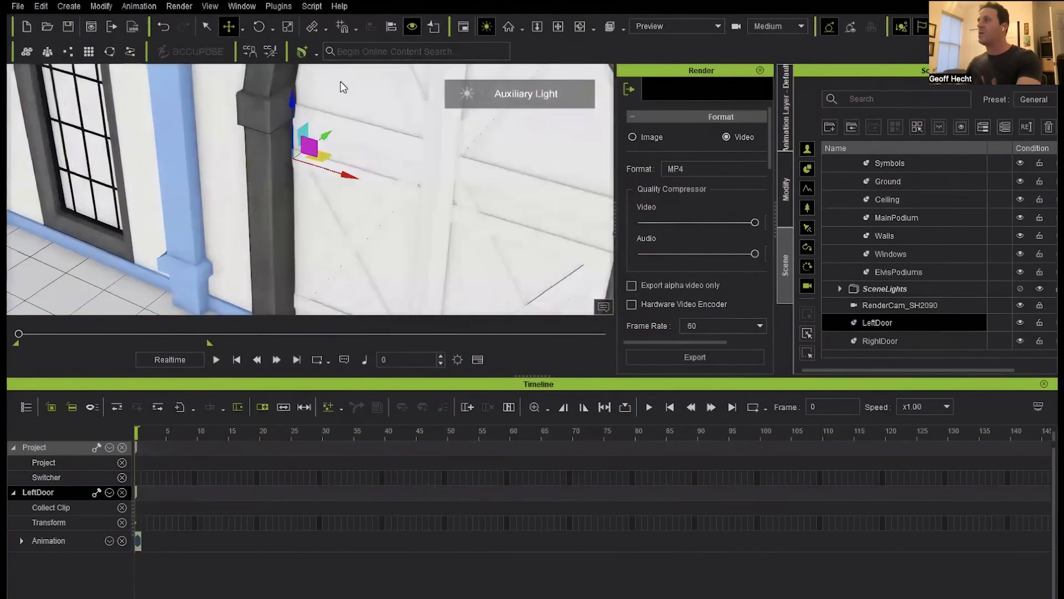
{"action": "key", "text": "Down"}
{"action": "key", "text": "Up"}
{"action": "key", "text": "Down"}
{"action": "key", "text": "Down"}
{"action": "key", "text": "Up"}
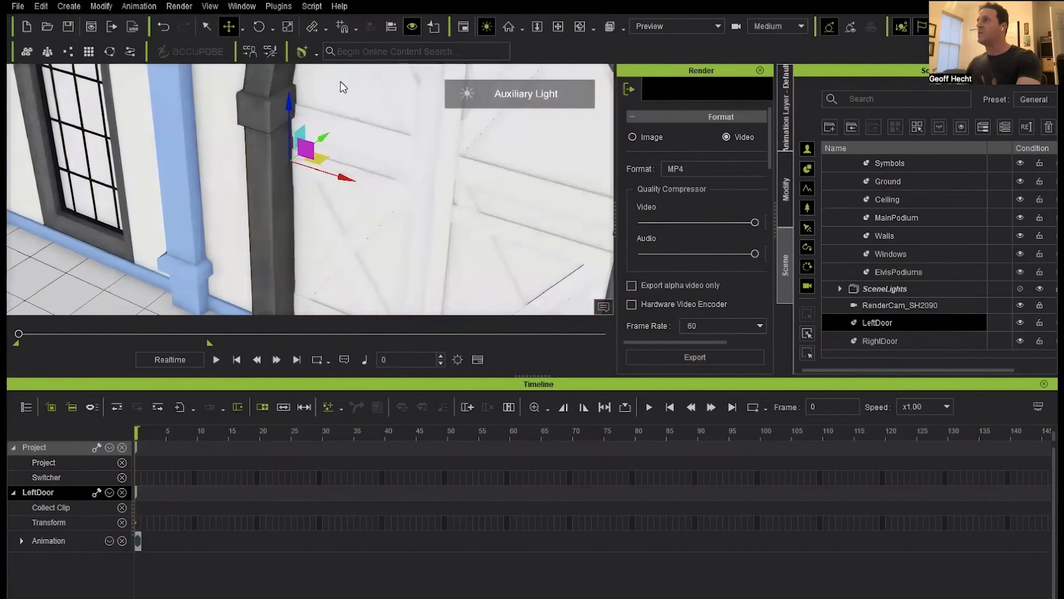
{"action": "left_click_drag", "start_coordinate": [289, 103], "coordinate": [289, 79]}
- Raise RightDoor slightly along the right jamb to align it with the reference door
{"action": "middle_click_drag", "start_coordinate": [340, 81], "coordinate": [341, 81], "text": "alt"}
{"action": "left_click", "coordinate": [880, 341]}
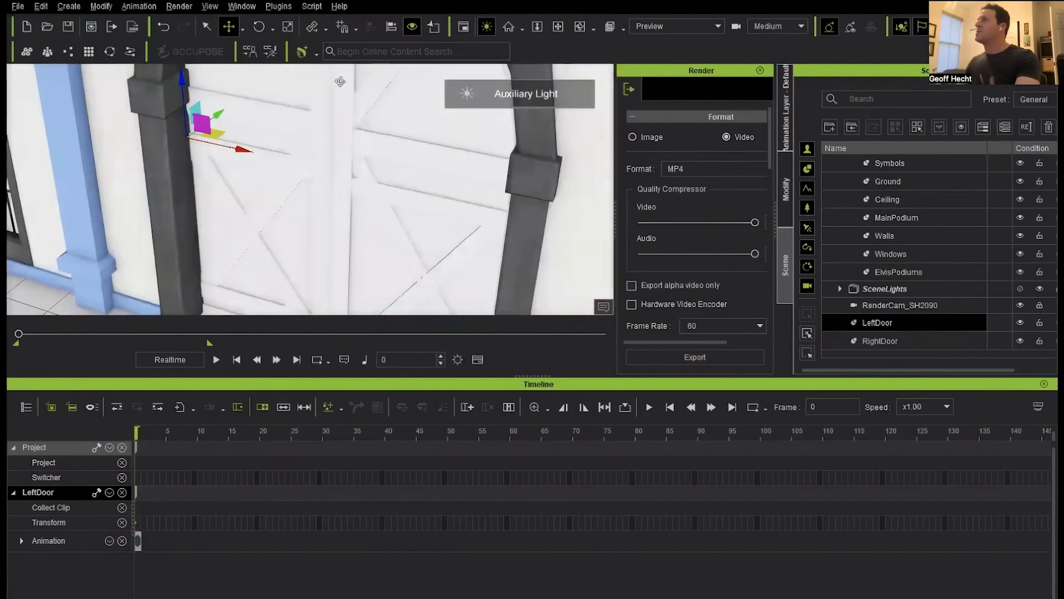
{"action": "left_click_drag", "start_coordinate": [516, 161], "coordinate": [521, 119]}
{"action": "middle_click_drag", "start_coordinate": [341, 81], "coordinate": [340, 81]}
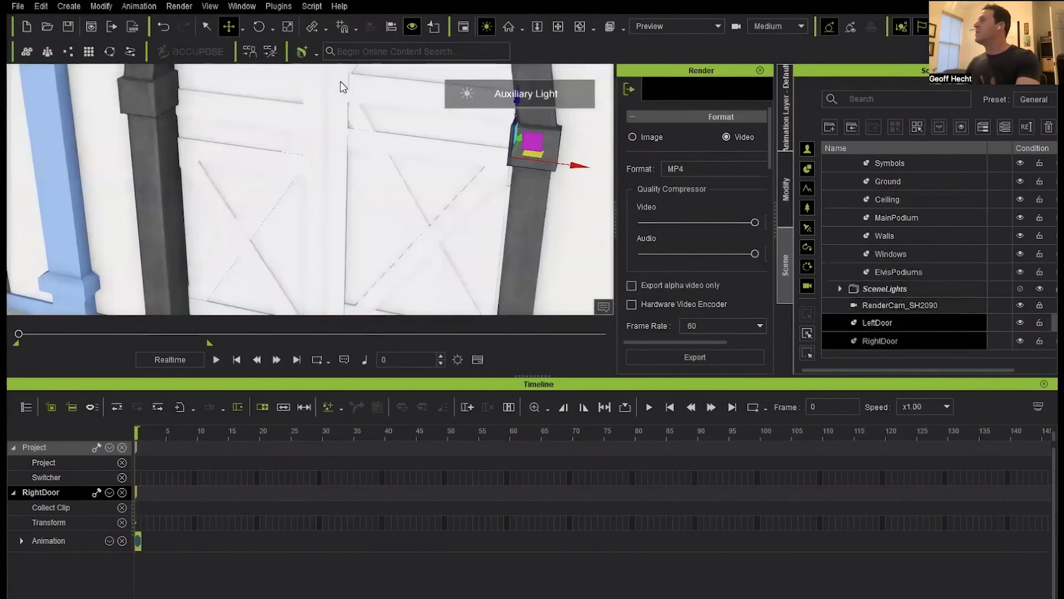
- Hide the LeftDoor and RightDoor props, and delete both reference door panels from the arched doorway
{"action": "left_click", "coordinate": [878, 322]}
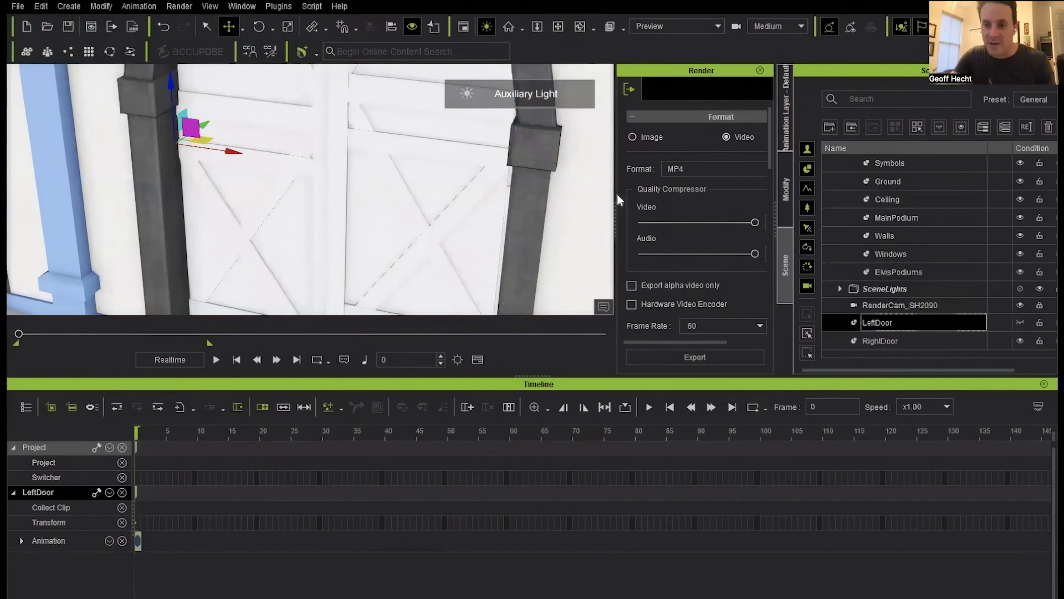
{"action": "left_click", "coordinate": [1022, 340]}
{"action": "left_click", "coordinate": [450, 205]}
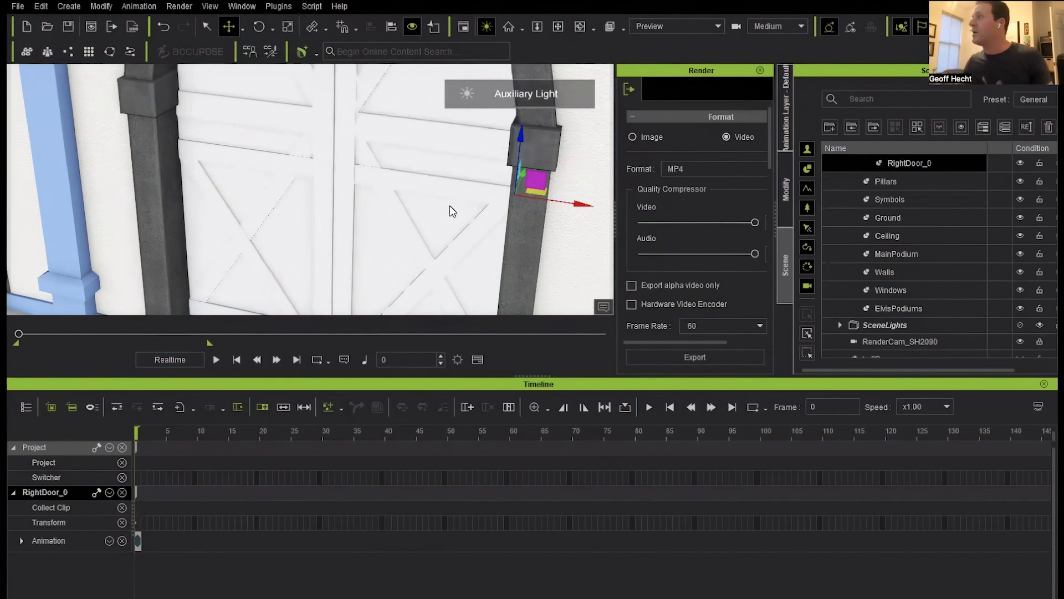
{"action": "key", "text": "Delete"}
{"action": "key", "text": "Delete"}
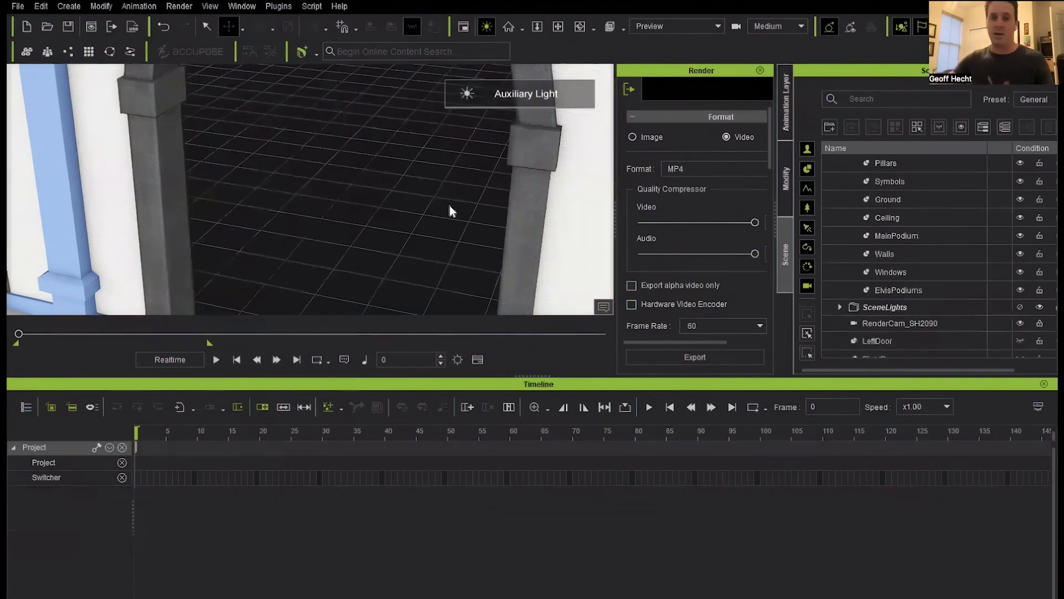
- Make the LeftDoor and RightDoor props visible again
{"action": "scroll", "coordinate": [887, 305], "scroll_direction": "down", "scroll_amount": 1}
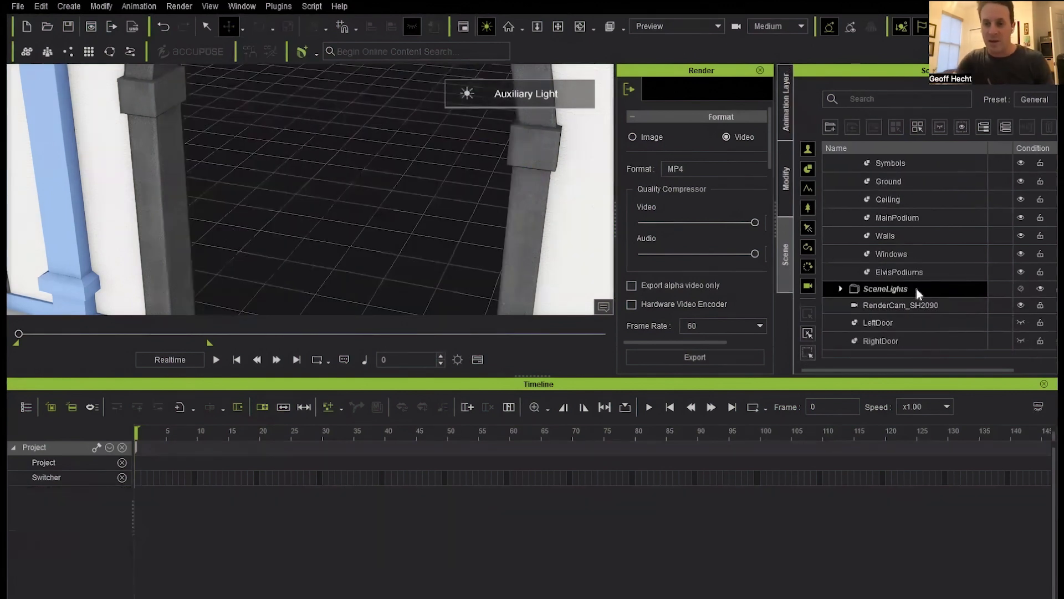
{"action": "left_click", "coordinate": [1021, 322]}
{"action": "left_click", "coordinate": [1021, 341]}
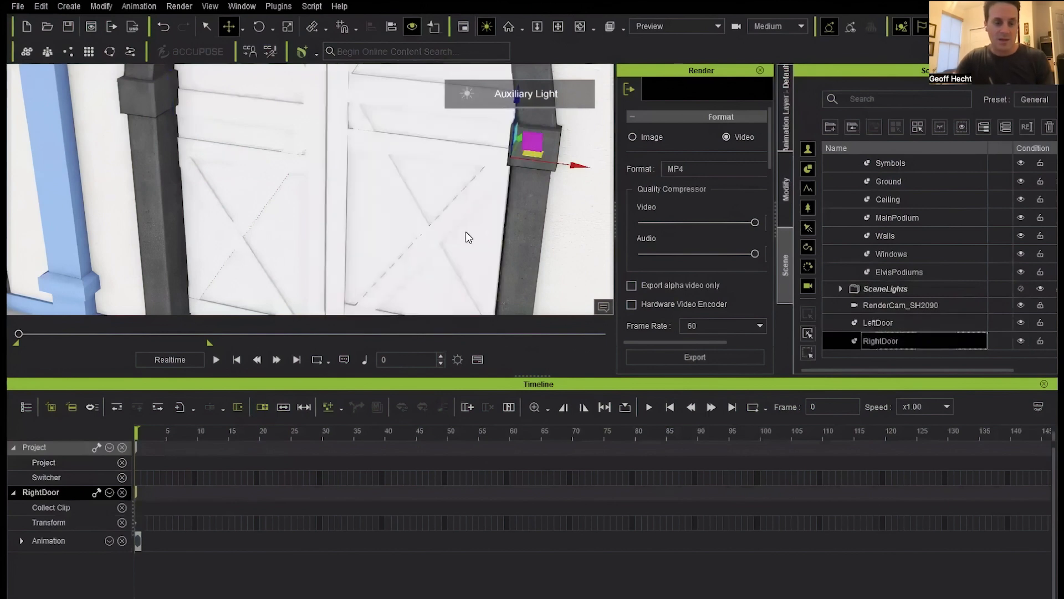
- Try swinging RightDoor open about its vertical hinge axis and undo the rotation
{"action": "middle_click_drag", "start_coordinate": [455, 231], "coordinate": [465, 184]}
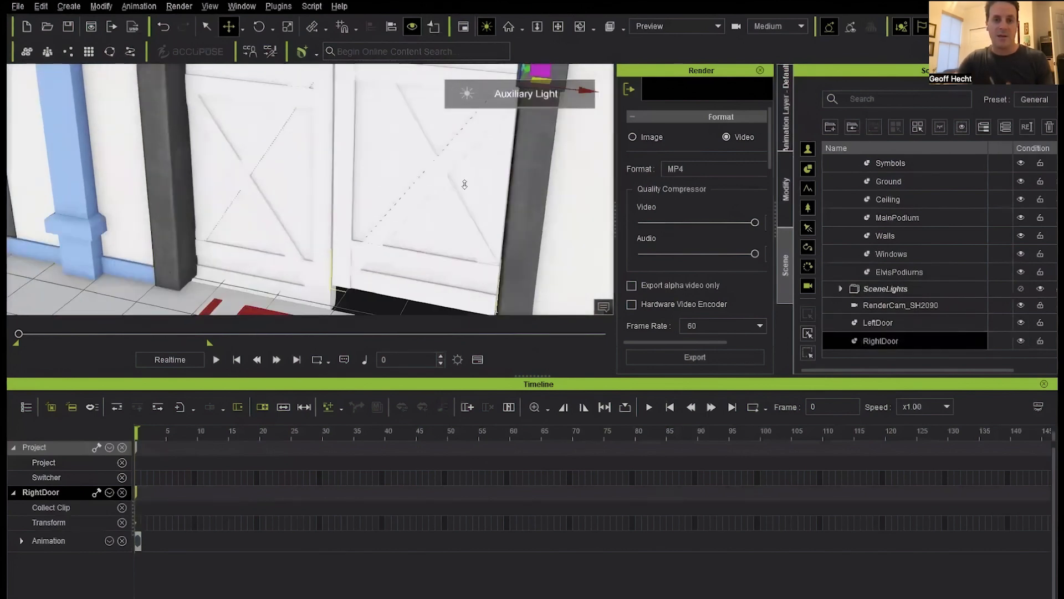
{"action": "scroll", "coordinate": [465, 191], "scroll_direction": "up", "scroll_amount": 6}
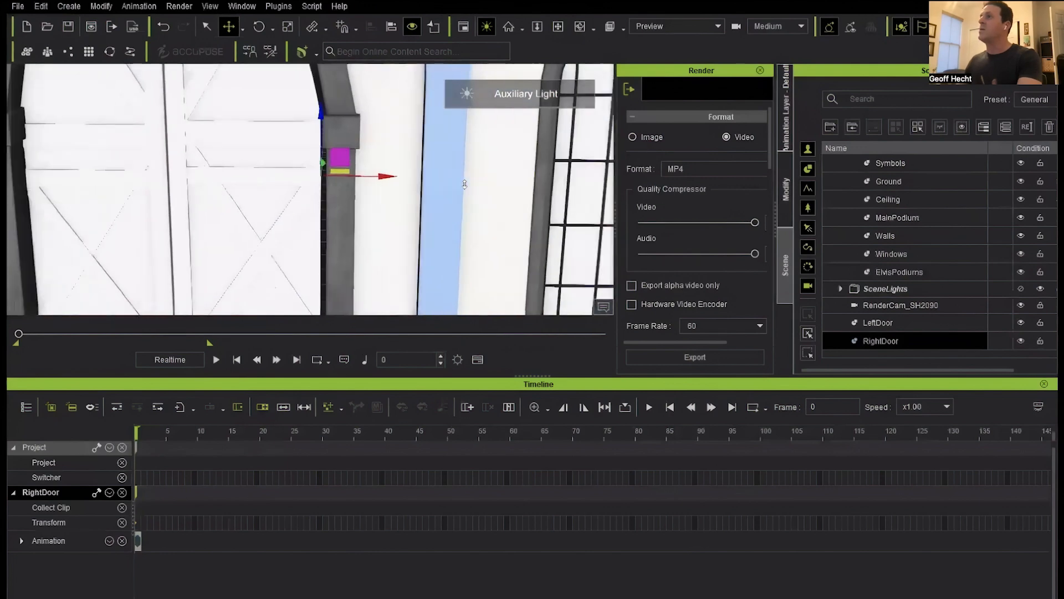
{"action": "scroll", "coordinate": [464, 184], "scroll_direction": "down", "scroll_amount": 6}
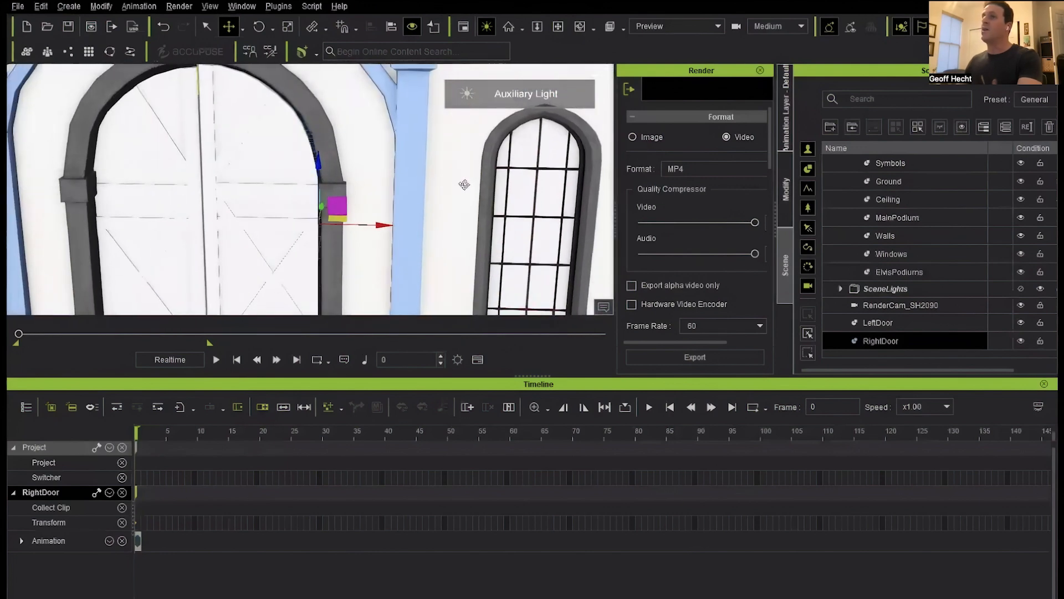
{"action": "key", "text": "e"}
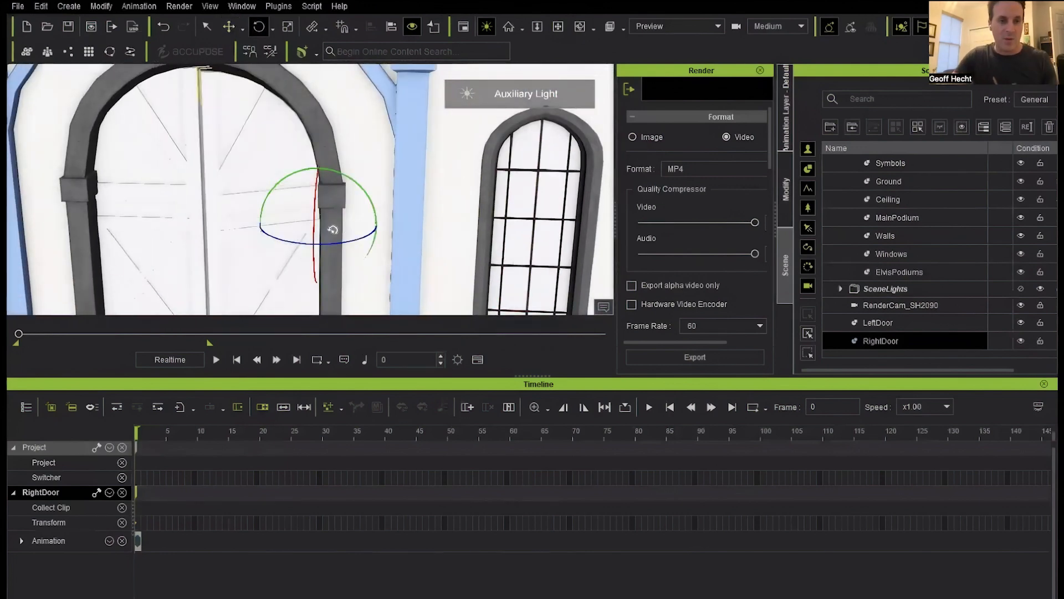
{"action": "left_click_drag", "start_coordinate": [335, 237], "coordinate": [364, 239]}
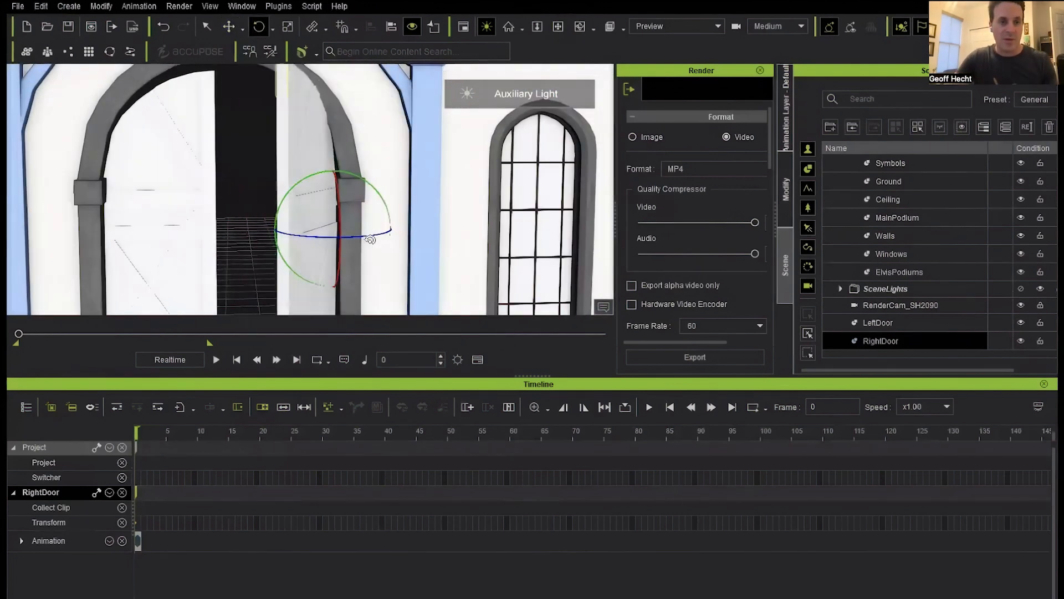
{"action": "key", "text": "ctrl+z"}
{"action": "key", "text": "alt"}
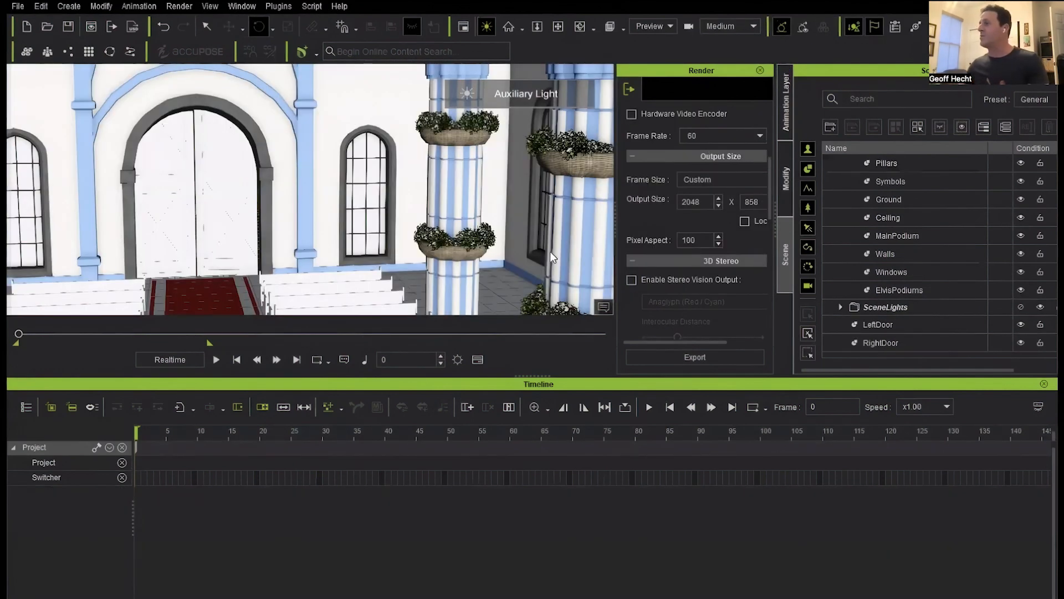
- Switch to the Maya church scene and export the selected render camera as FBX, overwriting RenderCam_SH2090.fbx
{"action": "mouse_move", "coordinate": [439, 598]}
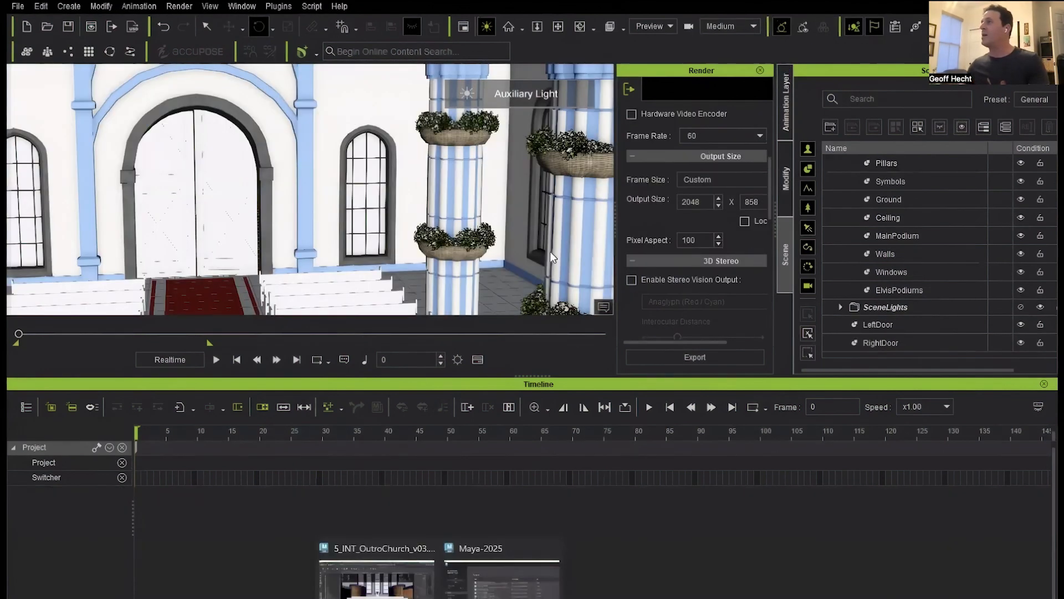
{"action": "left_click", "coordinate": [377, 560]}
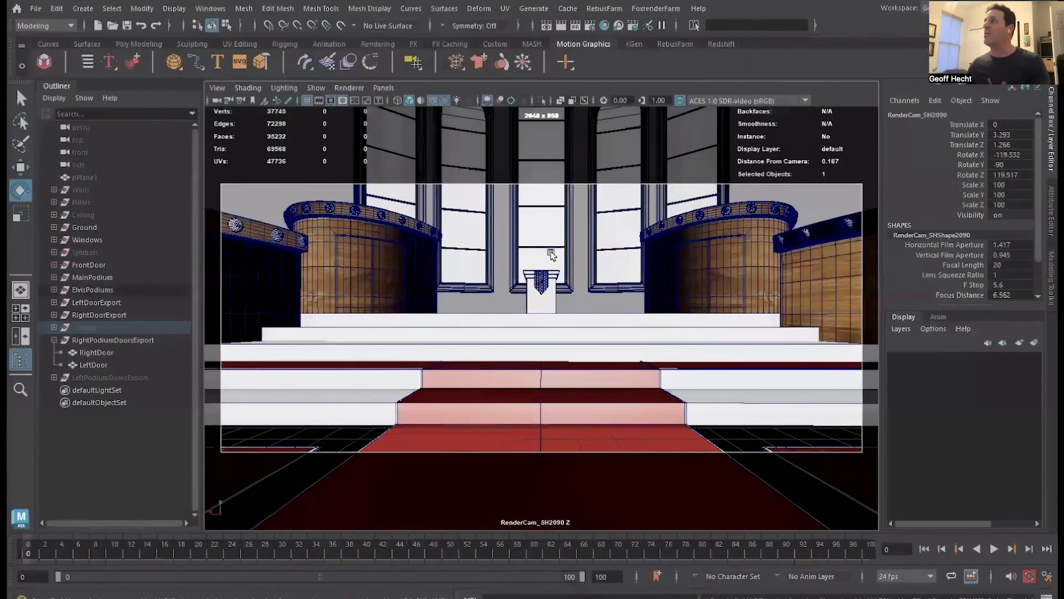
{"action": "scroll", "coordinate": [553, 258], "scroll_direction": "up", "scroll_amount": 1}
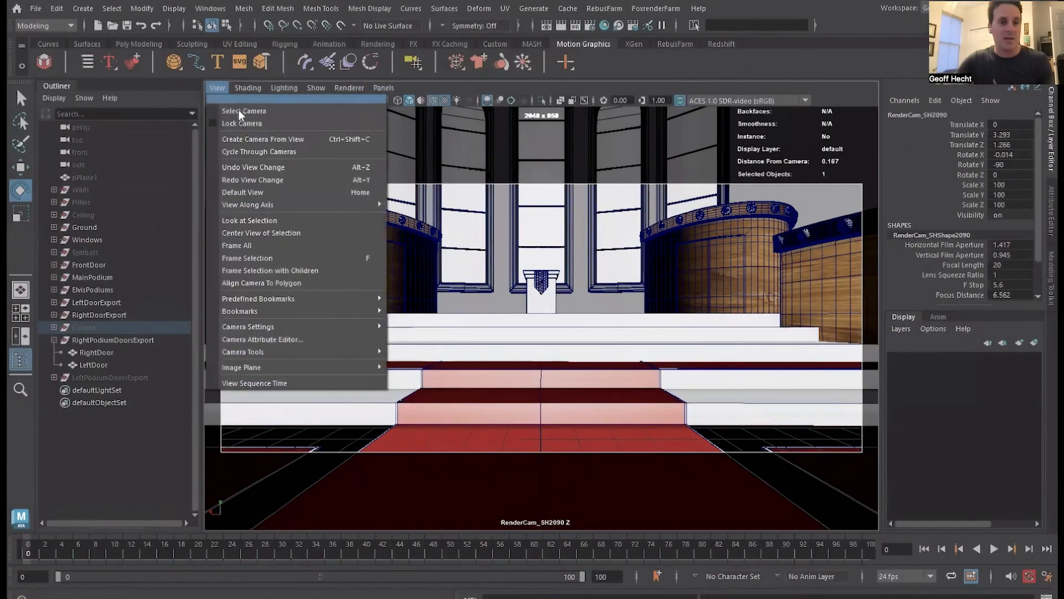
{"action": "key", "text": "Escape"}
{"action": "left_click", "coordinate": [36, 10]}
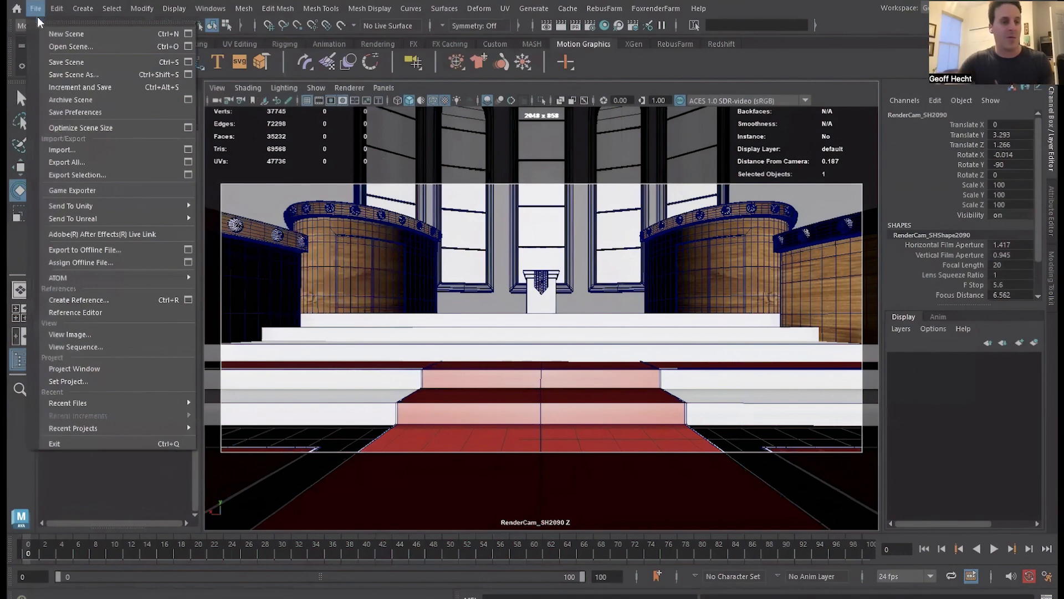
{"action": "left_click", "coordinate": [99, 174]}
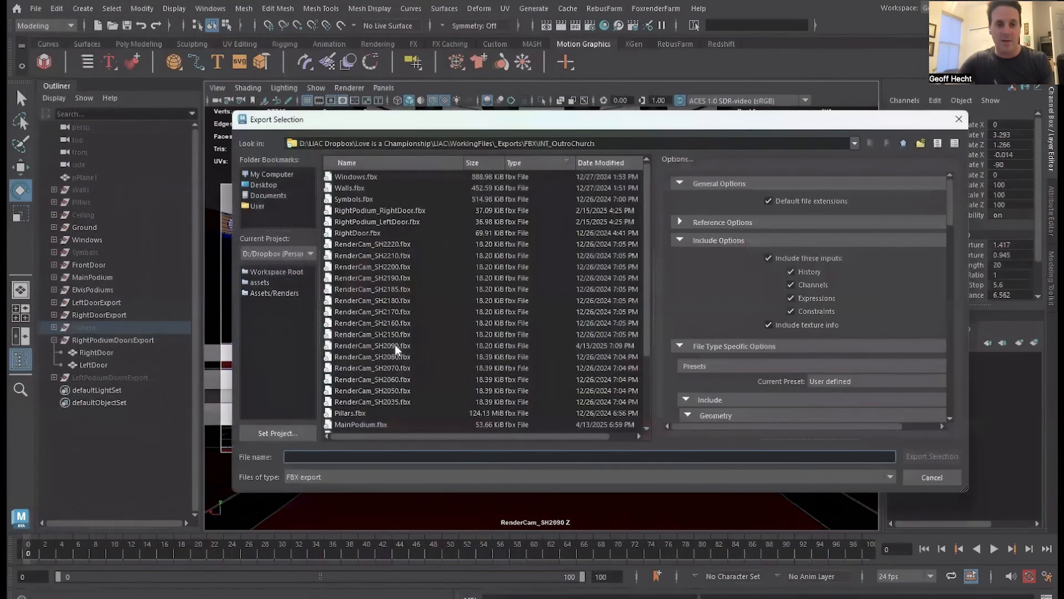
{"action": "left_click", "coordinate": [395, 347]}
{"action": "left_click", "coordinate": [925, 458]}
{"action": "left_click", "coordinate": [574, 322]}
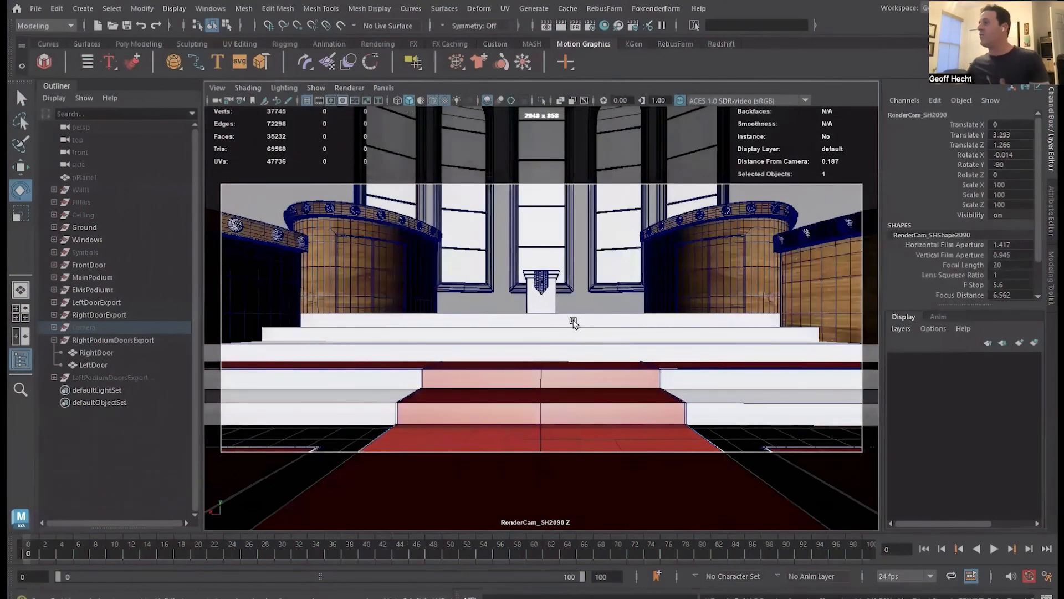
- Return to iClone and set the video render's frame size to HD 720p (1280x720)
{"action": "key", "text": "alt+Tab"}
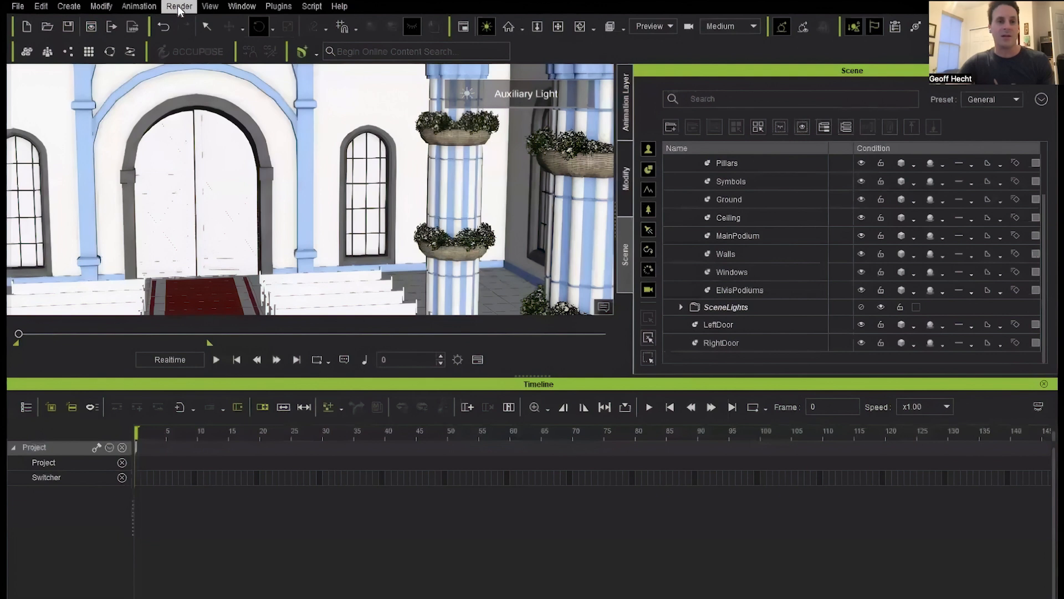
{"action": "left_click", "coordinate": [179, 7]}
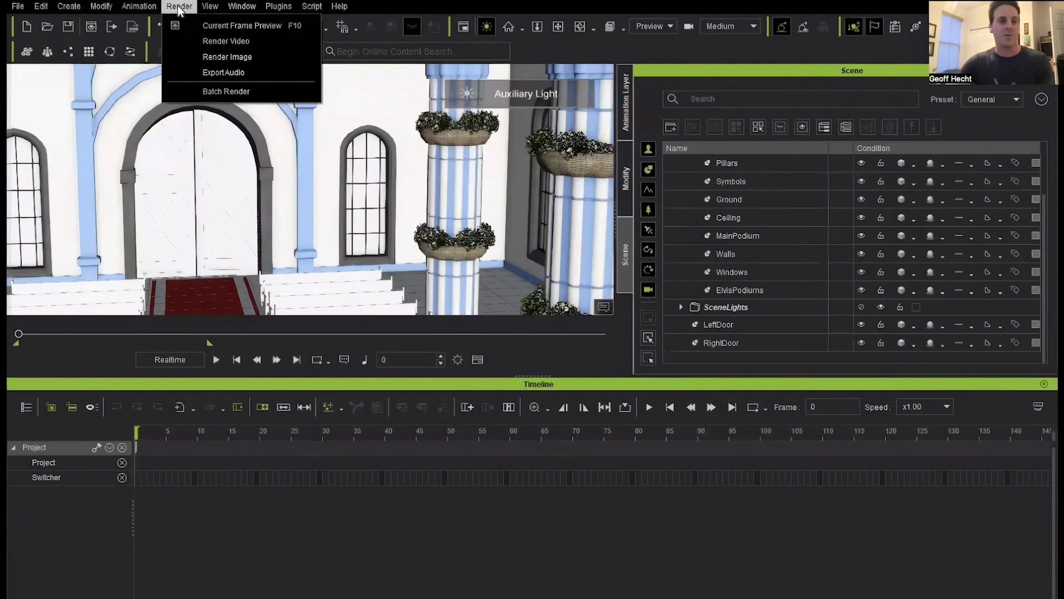
{"action": "left_click", "coordinate": [211, 38]}
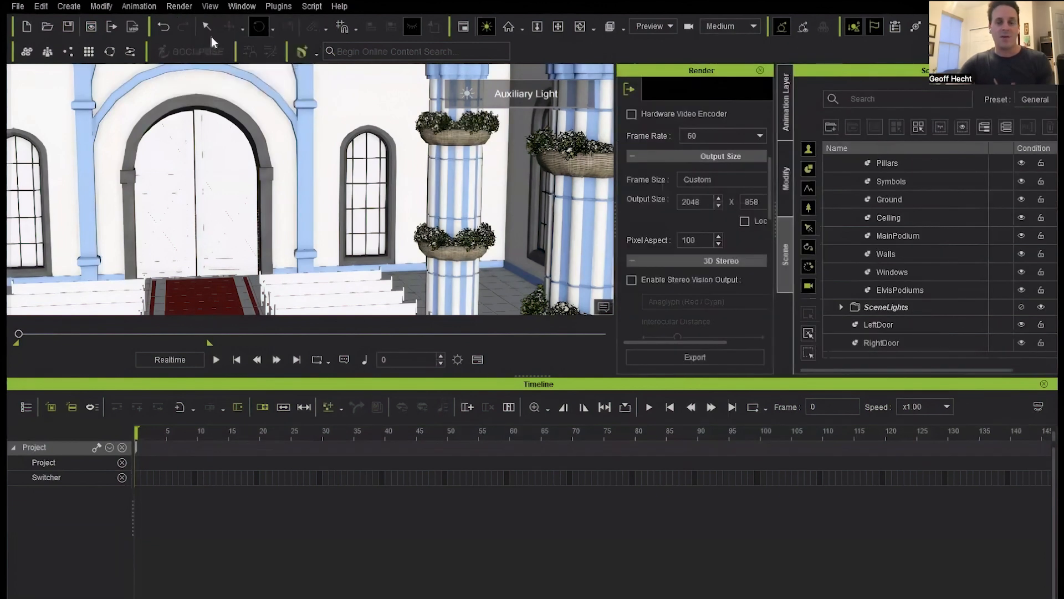
{"action": "left_click", "coordinate": [734, 179]}
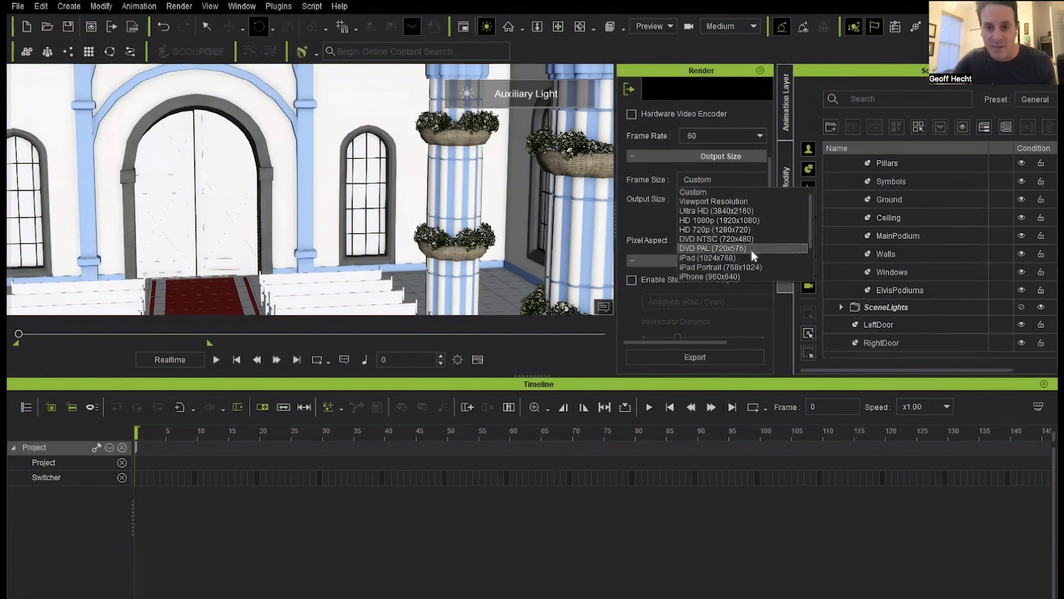
{"action": "left_click", "coordinate": [742, 230]}
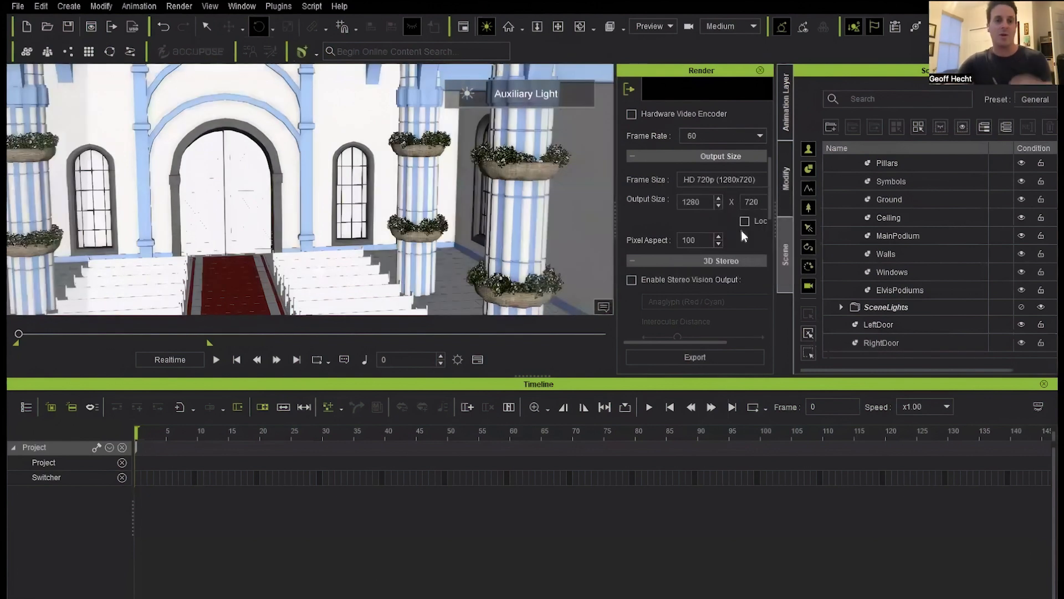
- Close the render settings and import the camera file RenderCam_SH2090.fbx from the INT_OutroChurch folder
{"action": "left_click", "coordinate": [21, 8]}
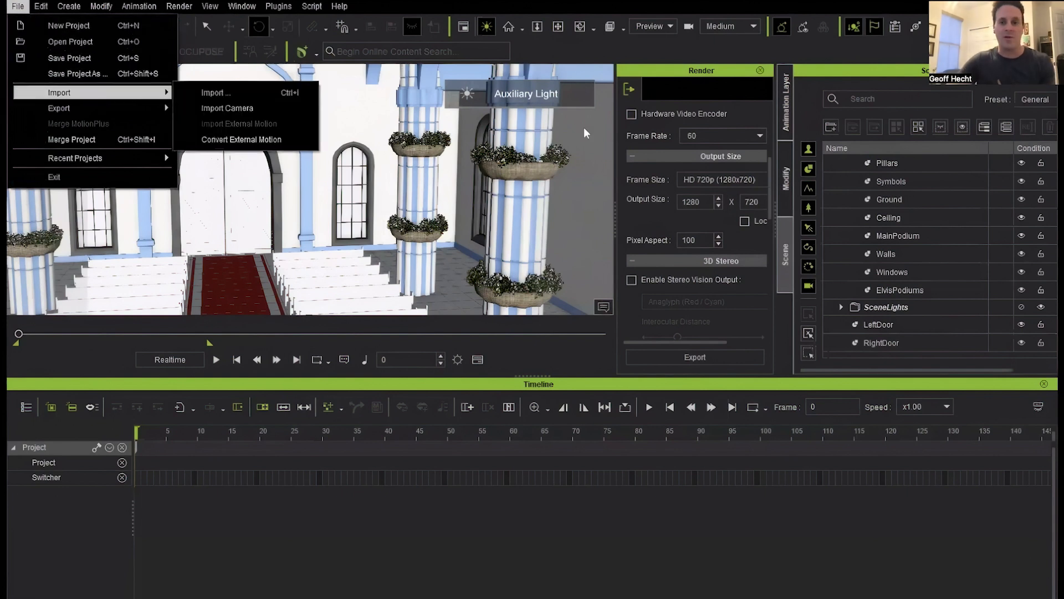
{"action": "left_click", "coordinate": [761, 69]}
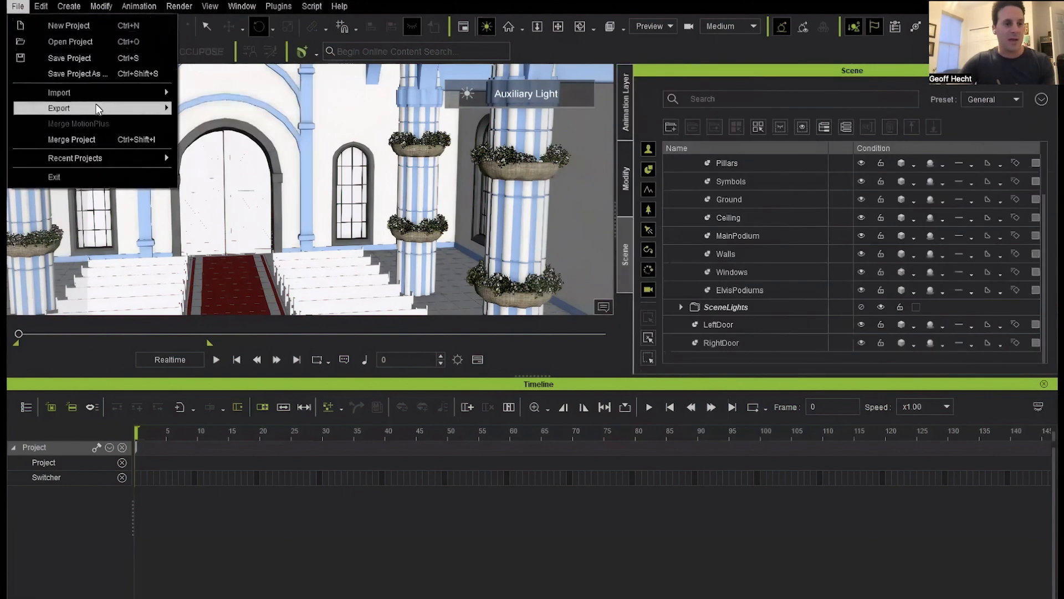
{"action": "mouse_move", "coordinate": [95, 93]}
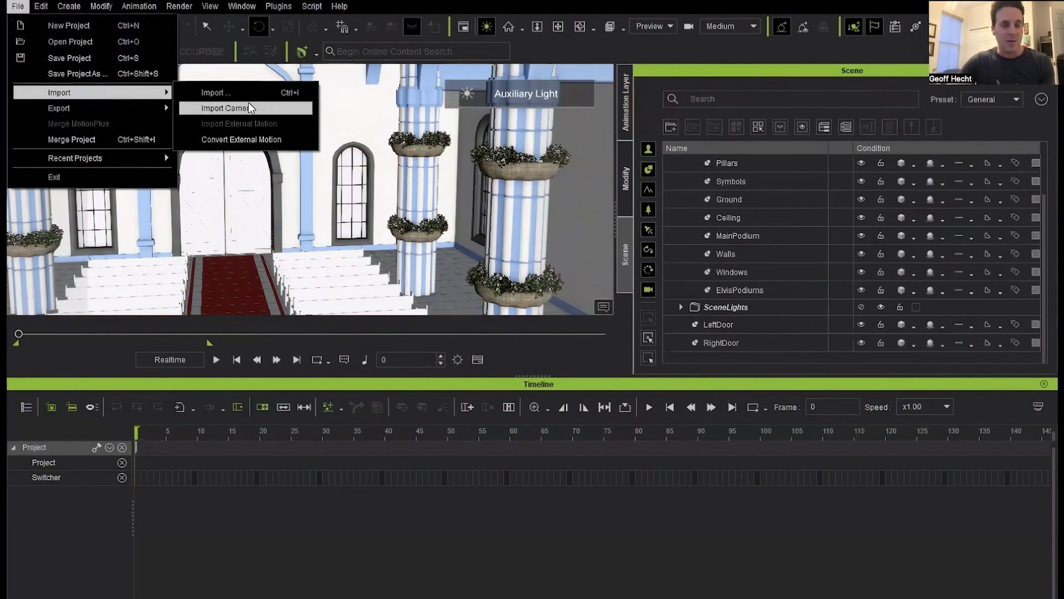
{"action": "left_click", "coordinate": [247, 107]}
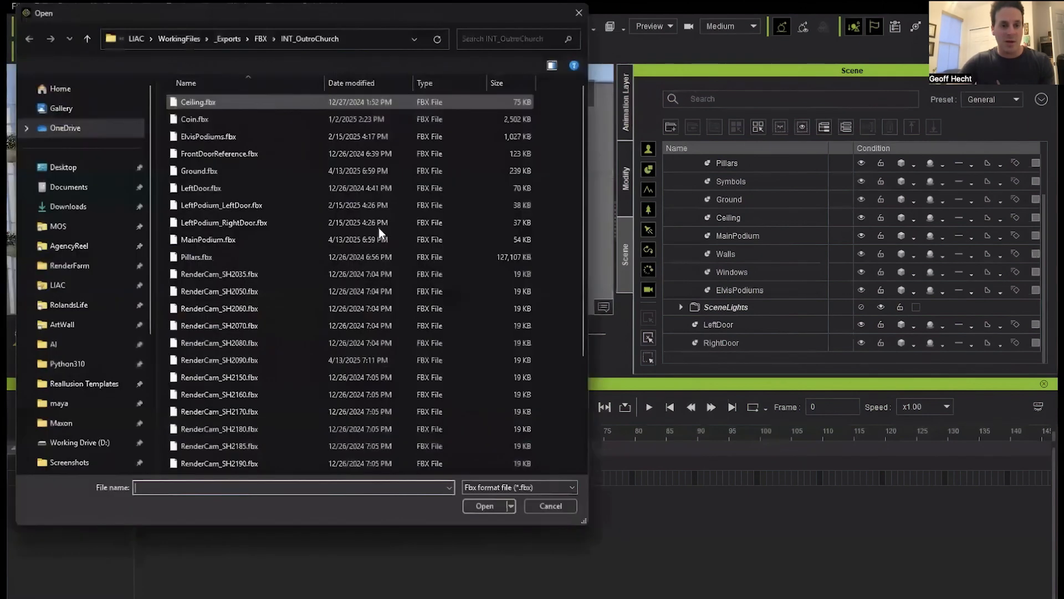
{"action": "left_click", "coordinate": [242, 361]}
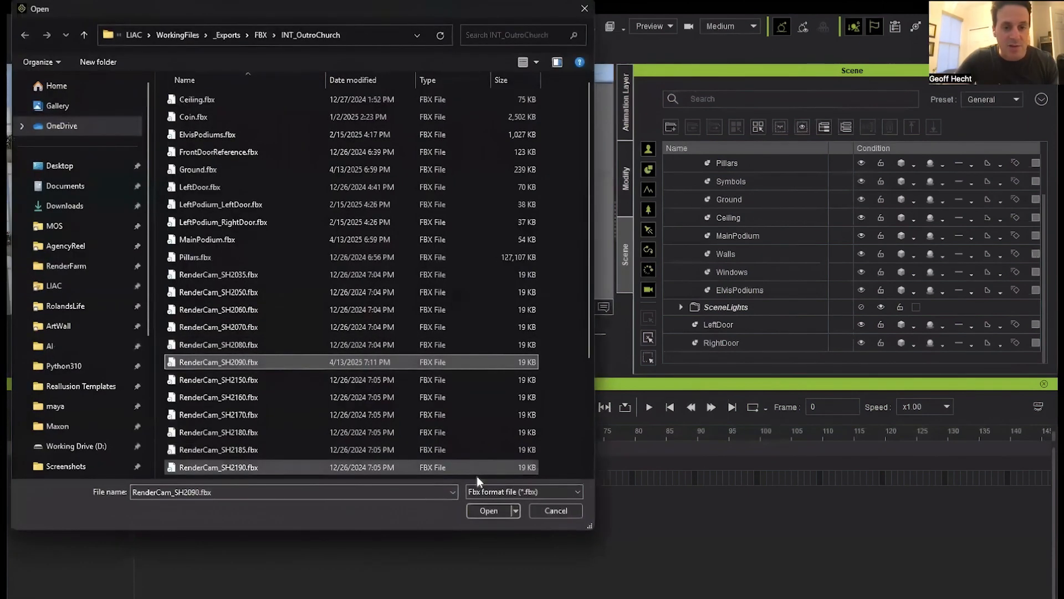
{"action": "left_click", "coordinate": [485, 509]}
{"action": "left_click", "coordinate": [480, 319]}
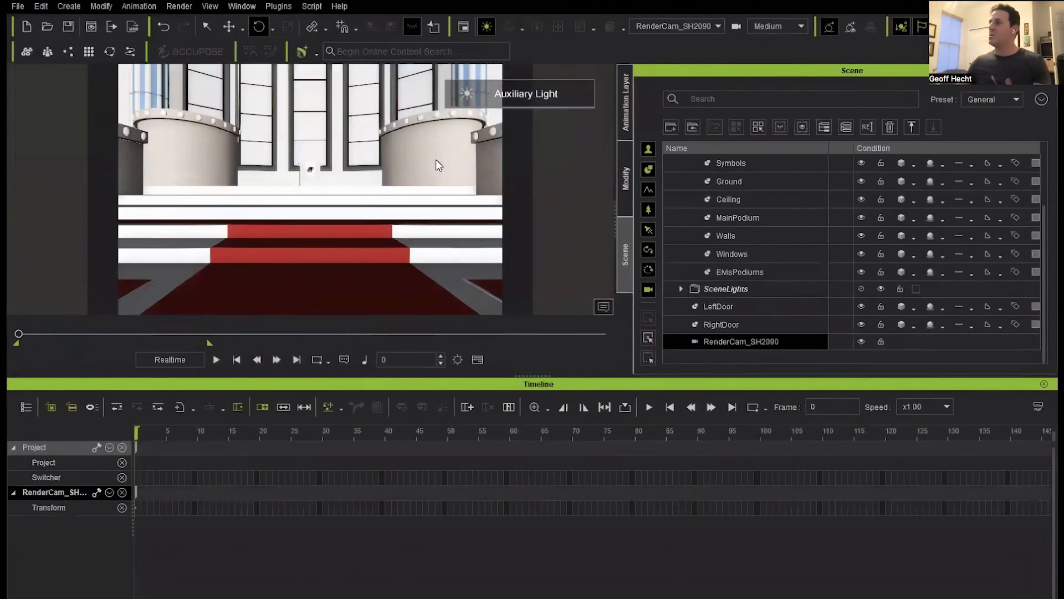
- Switch to the Maya church scene, check the render camera's resolution, and return to iClone
{"action": "mouse_move", "coordinate": [447, 598]}
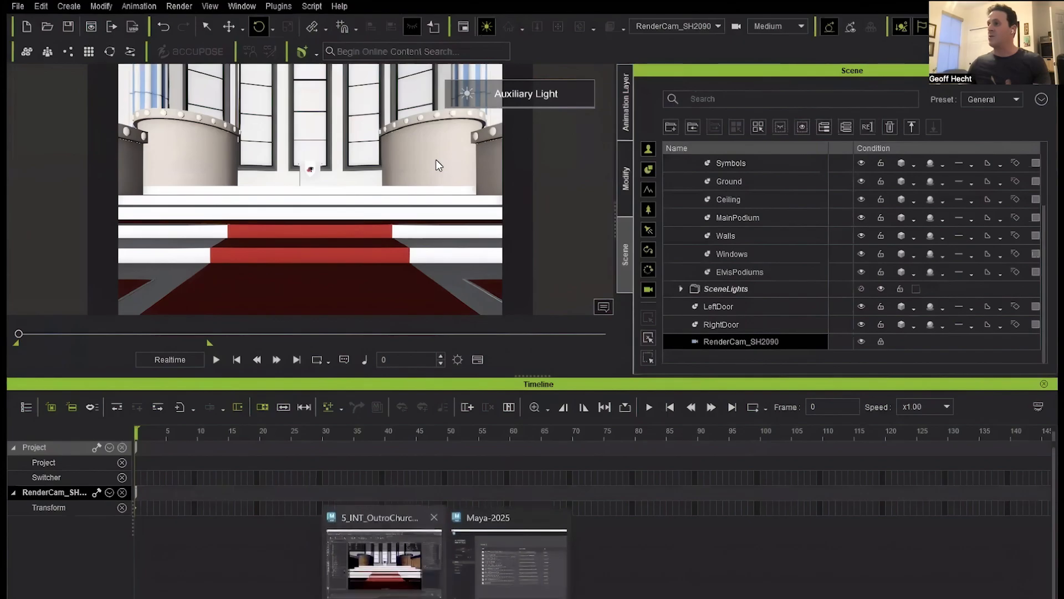
{"action": "left_click", "coordinate": [385, 564]}
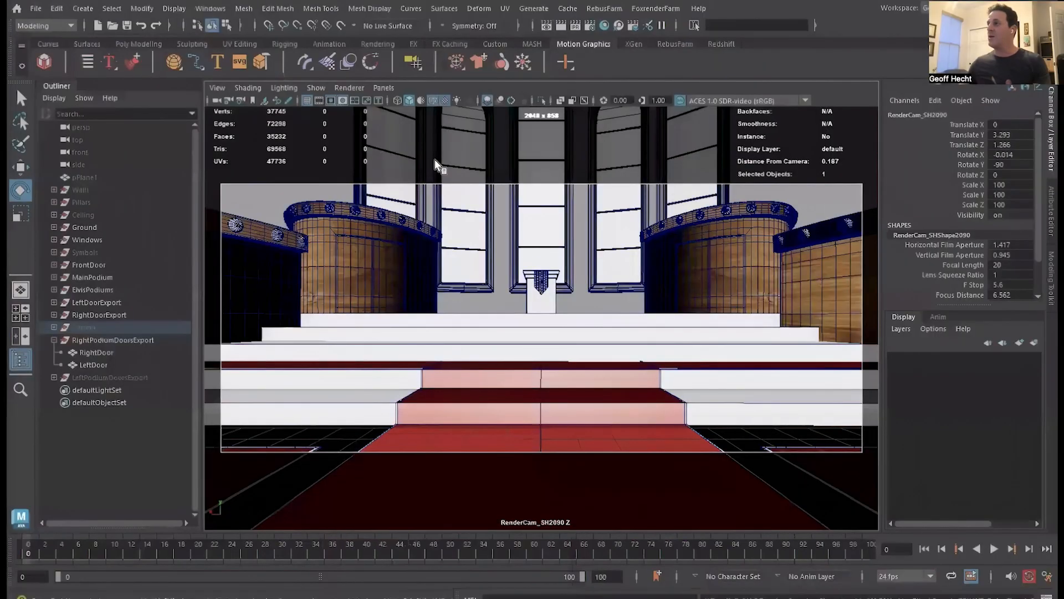
{"action": "key", "text": "alt+Tab"}
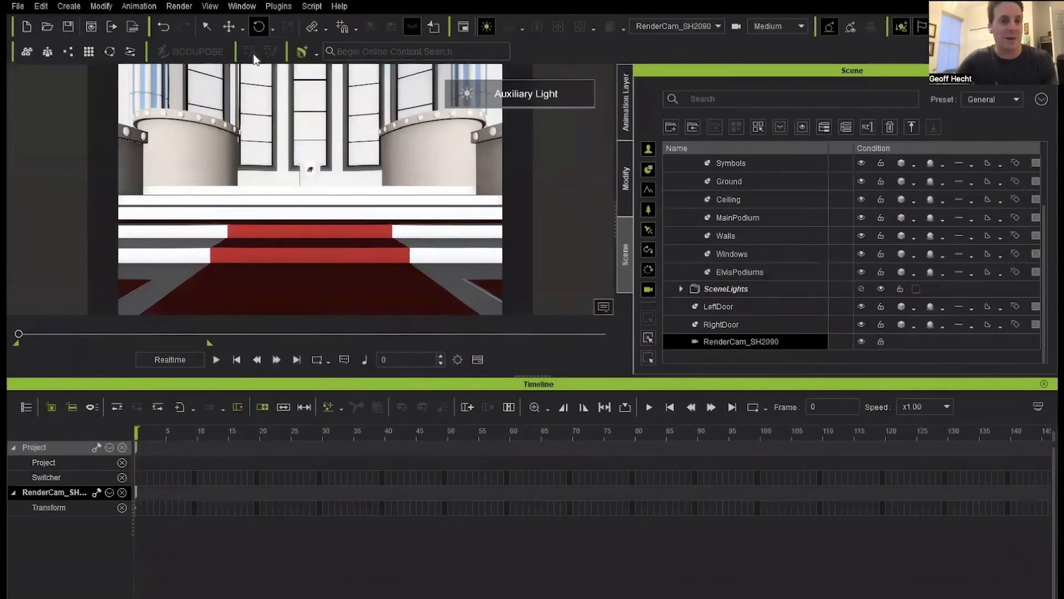
- Set the video render's output size to a custom 2048 x 858
{"action": "left_click", "coordinate": [181, 6]}
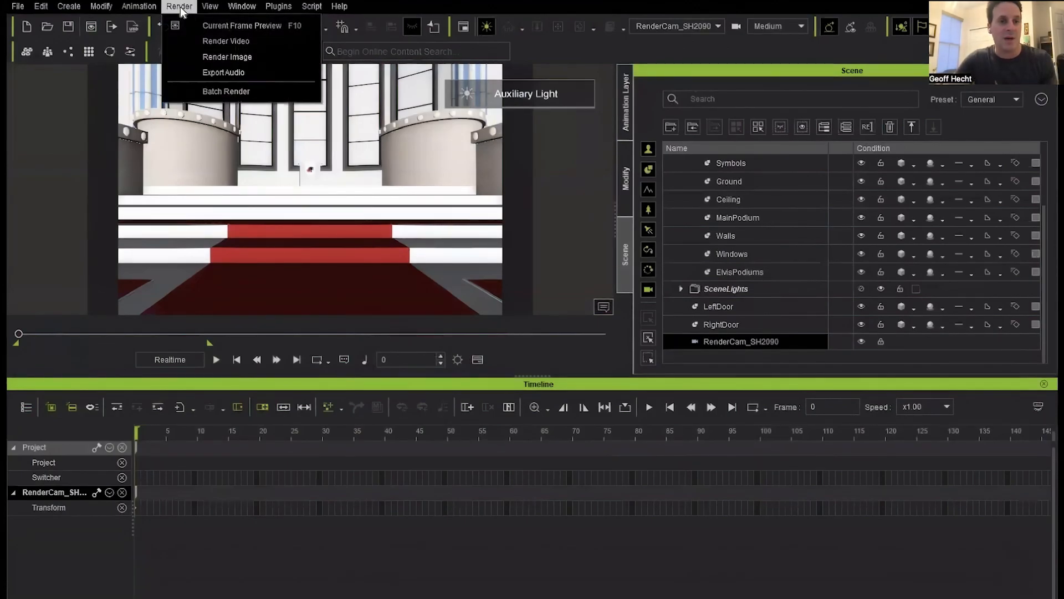
{"action": "left_click", "coordinate": [223, 42]}
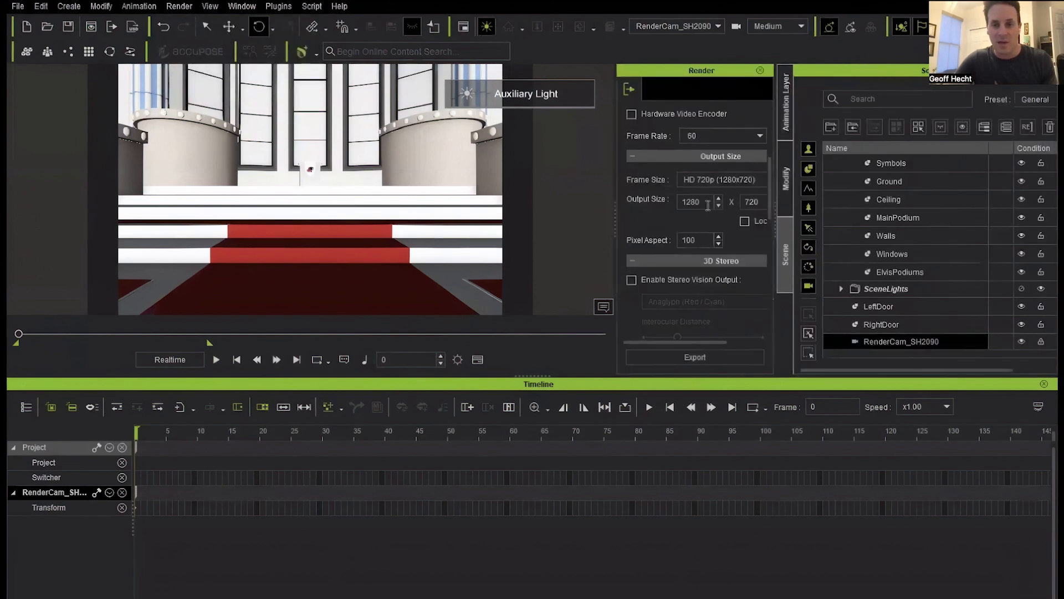
{"action": "double_click", "coordinate": [710, 205]}
{"action": "type", "text": "20"}
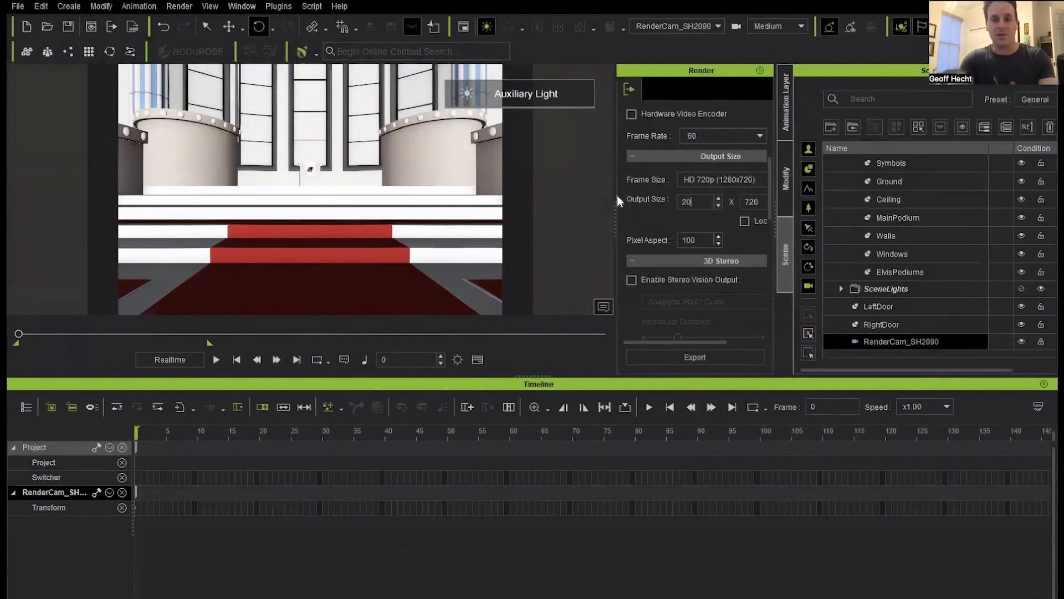
{"action": "type", "text": "48"}
{"action": "key", "text": "Tab"}
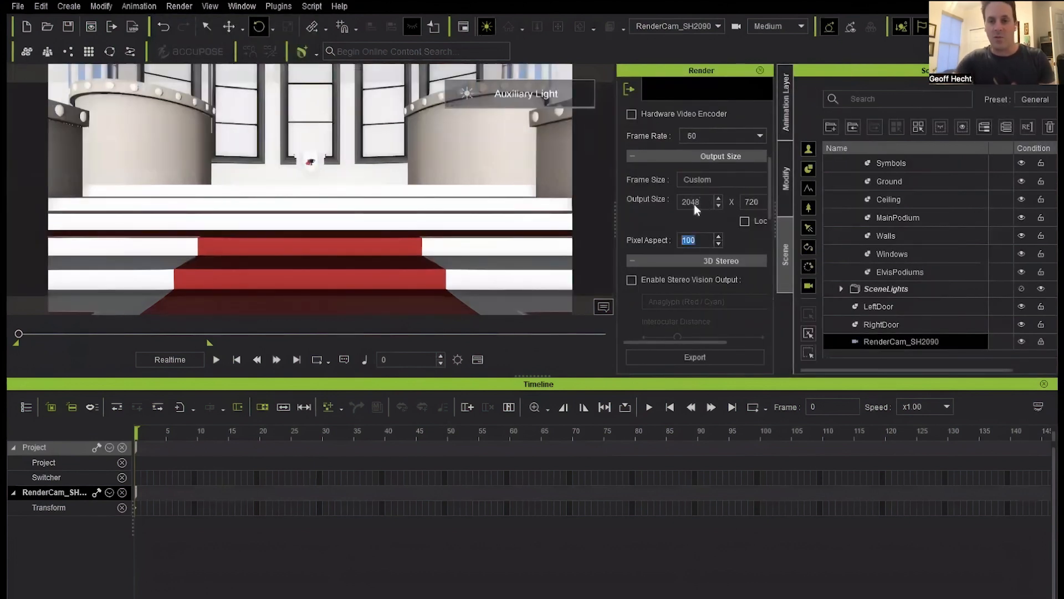
{"action": "double_click", "coordinate": [752, 202]}
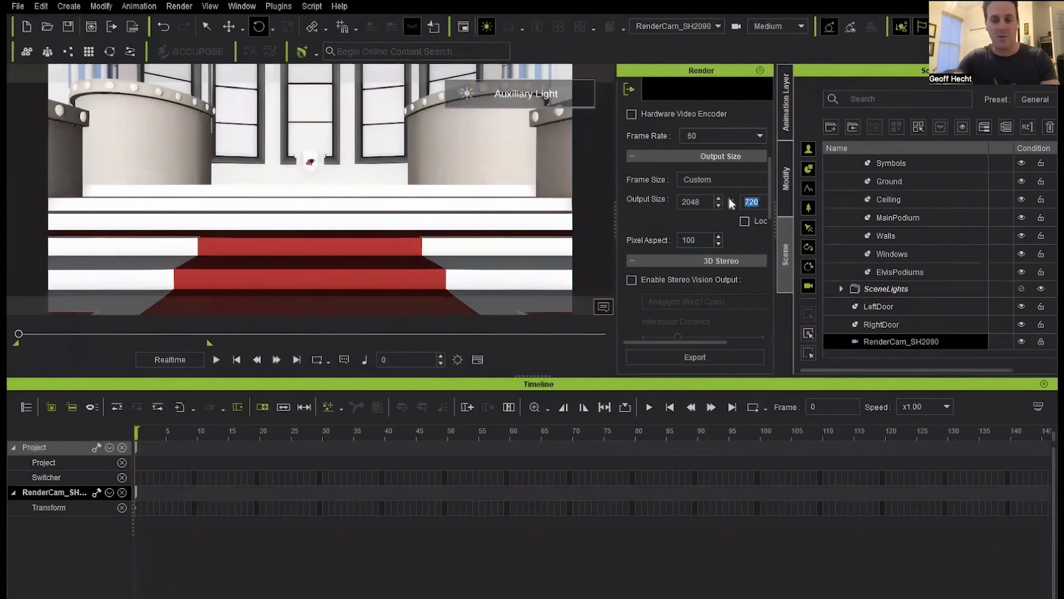
{"action": "type", "text": "858"}
{"action": "key", "text": "Tab"}
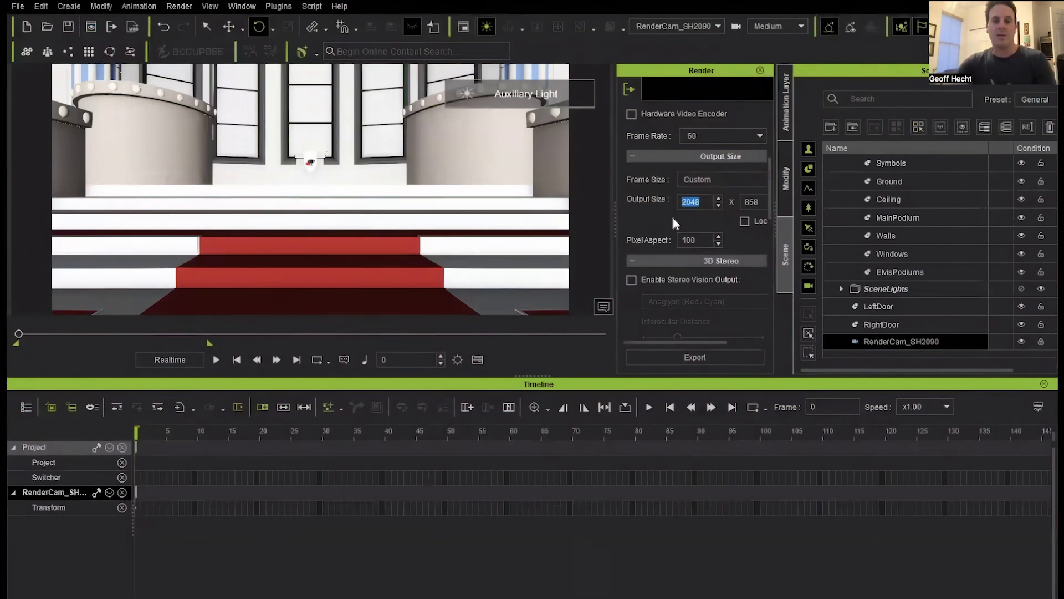
- Compare the set with and without the auxiliary light, leaving the auxiliary light off
{"action": "left_click", "coordinate": [491, 23]}
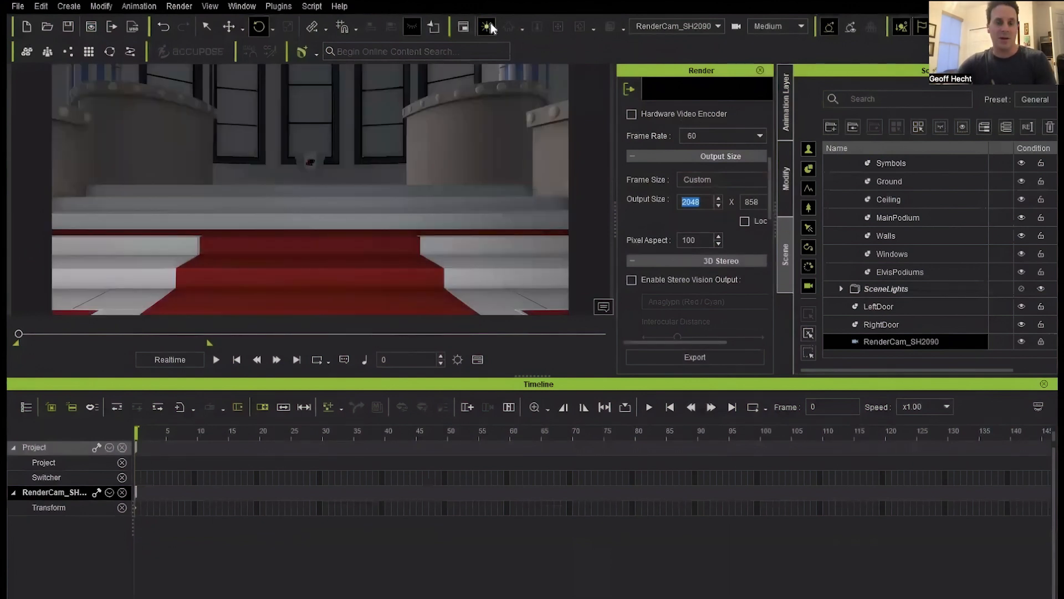
{"action": "left_click", "coordinate": [491, 23]}
{"action": "left_click", "coordinate": [490, 23]}
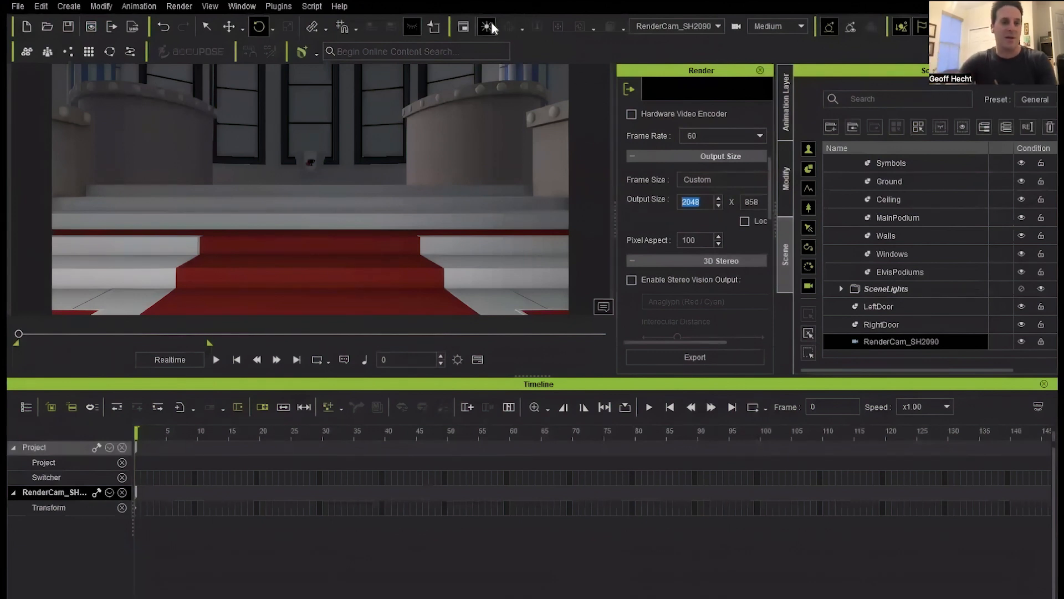
- Open the Content Manager and browse to the Stage Atmosphere templates
{"action": "left_click", "coordinate": [244, 7]}
{"action": "left_click", "coordinate": [261, 75]}
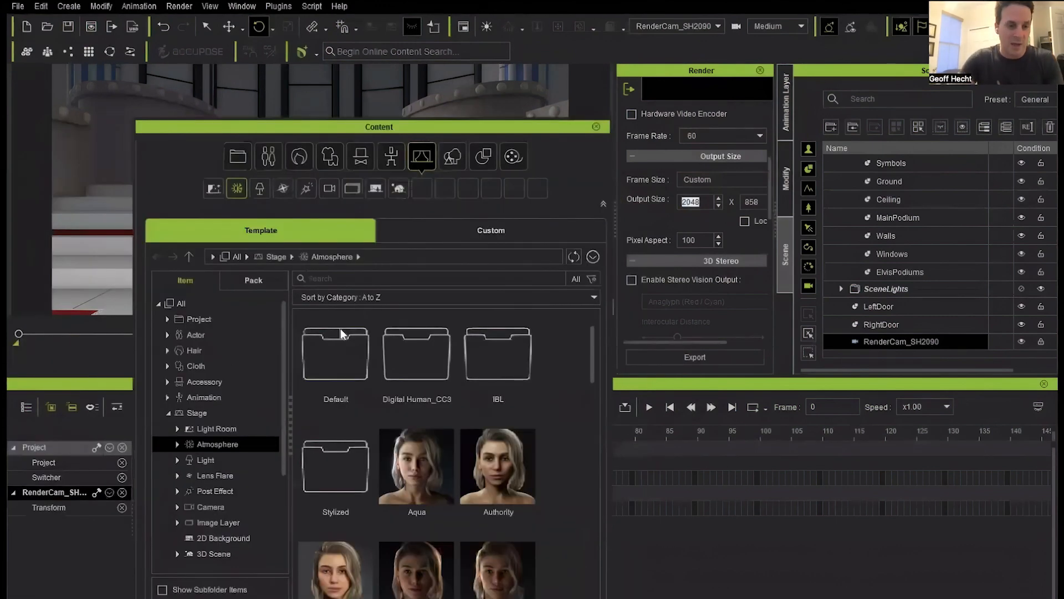
{"action": "left_click", "coordinate": [180, 303]}
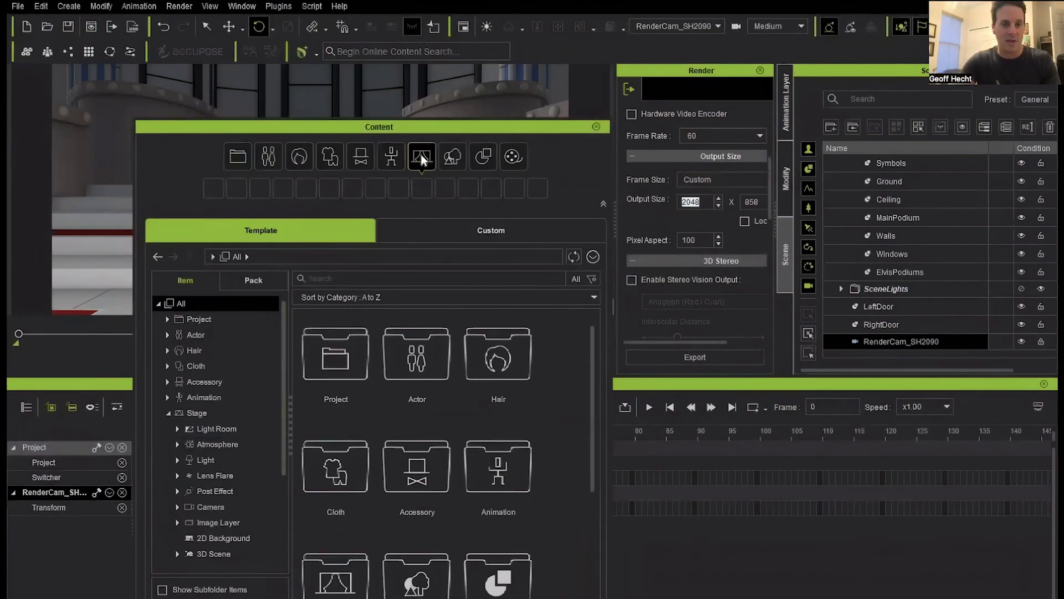
{"action": "left_click", "coordinate": [420, 156]}
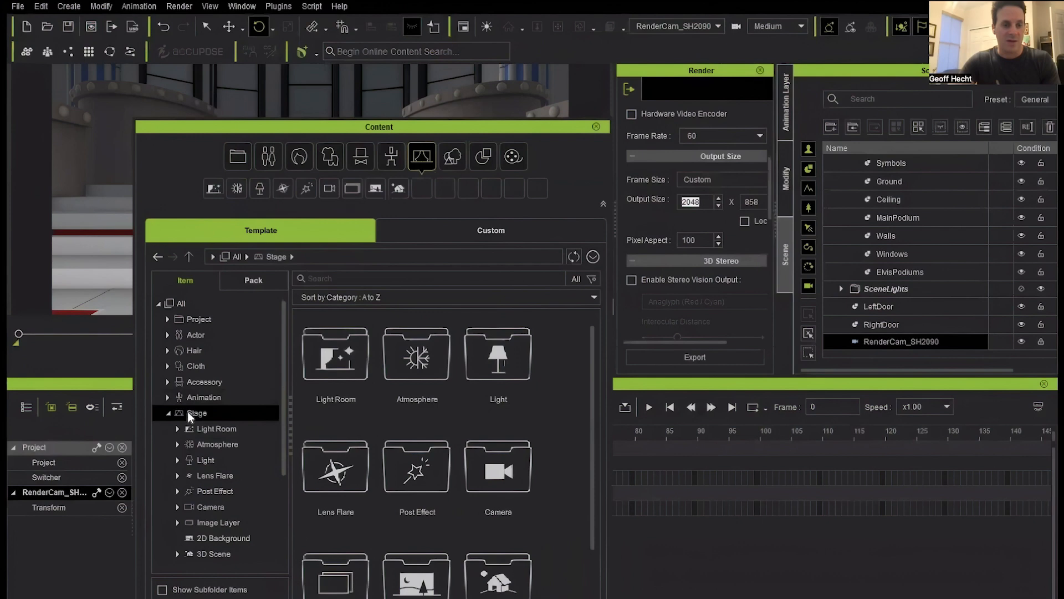
{"action": "left_click", "coordinate": [200, 444]}
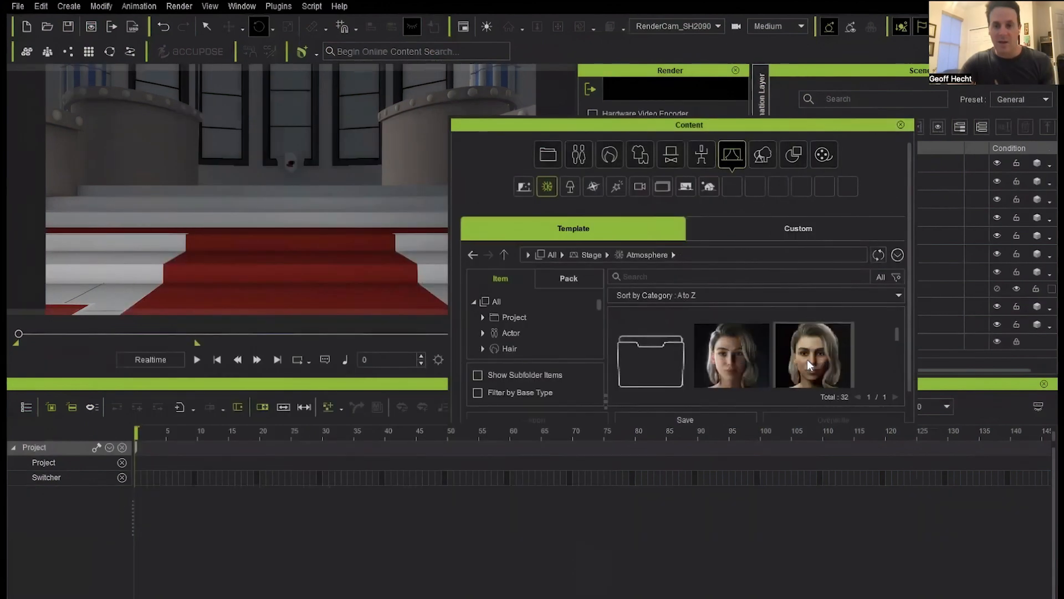
- Try several atmosphere presets on the church set, starting with Aqua, Average, Back Rim_Left and Back Rim_Right
{"action": "double_click", "coordinate": [724, 339]}
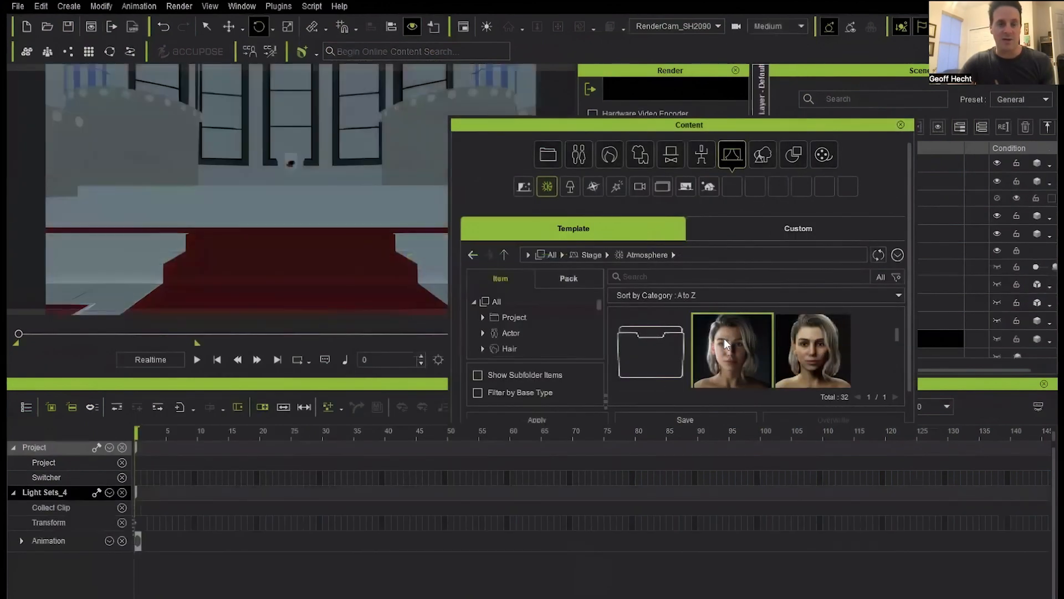
{"action": "double_click", "coordinate": [663, 349]}
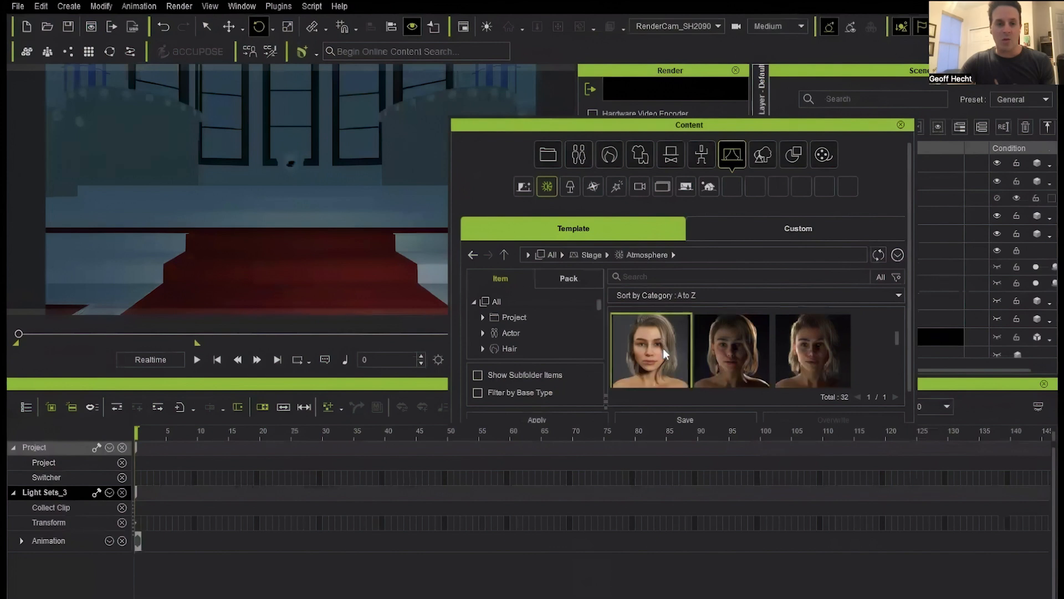
{"action": "double_click", "coordinate": [725, 347]}
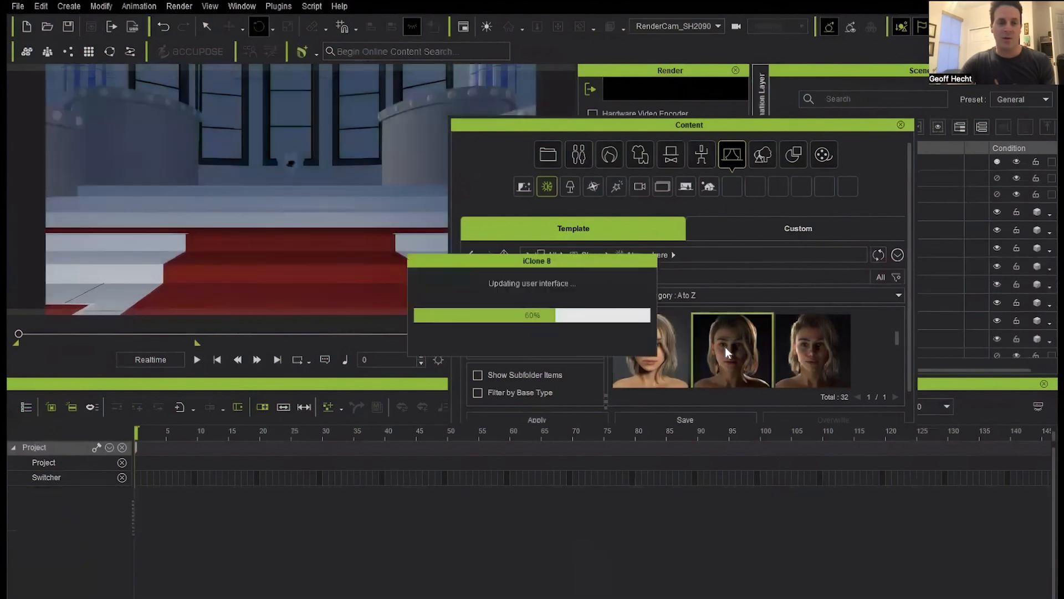
{"action": "double_click", "coordinate": [818, 344]}
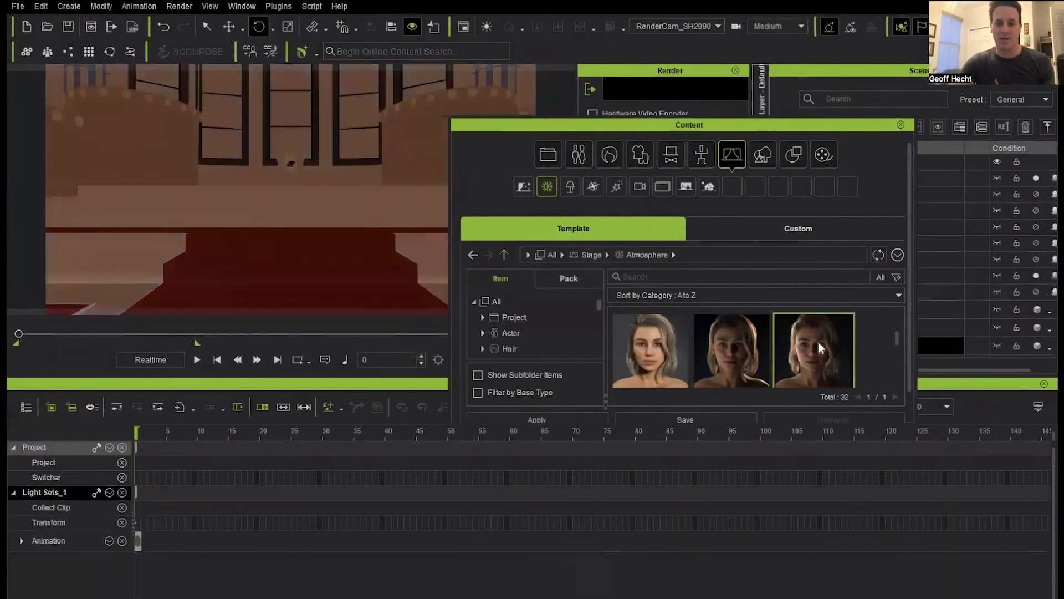
{"action": "double_click", "coordinate": [653, 371]}
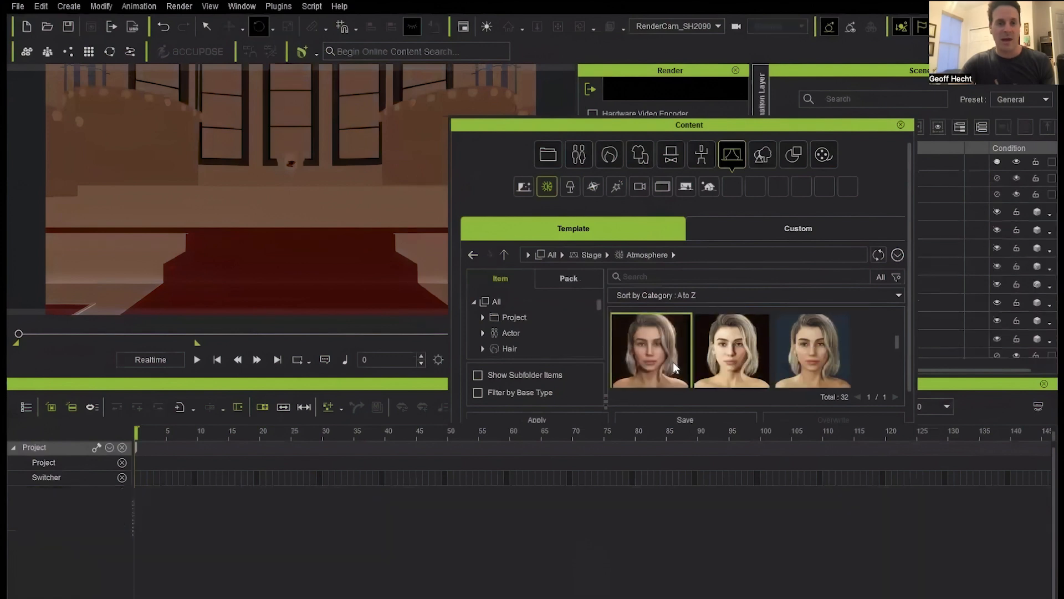
{"action": "double_click", "coordinate": [720, 357]}
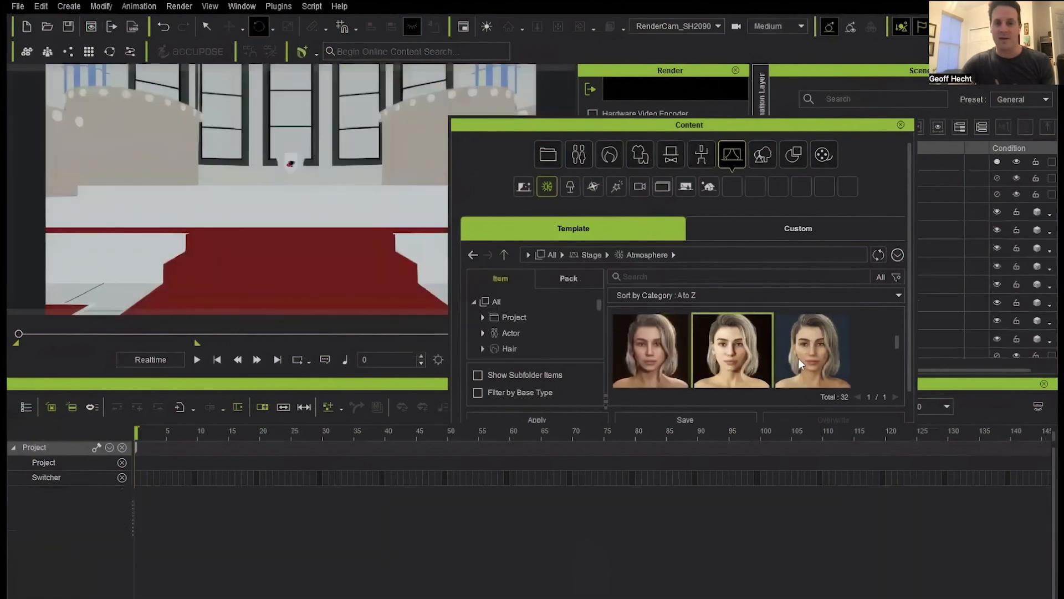
{"action": "double_click", "coordinate": [804, 358]}
- Apply the Average atmosphere preset to the church set and dock the Content Manager beside the render settings
{"action": "scroll", "coordinate": [720, 351], "scroll_direction": "up", "scroll_amount": 3}
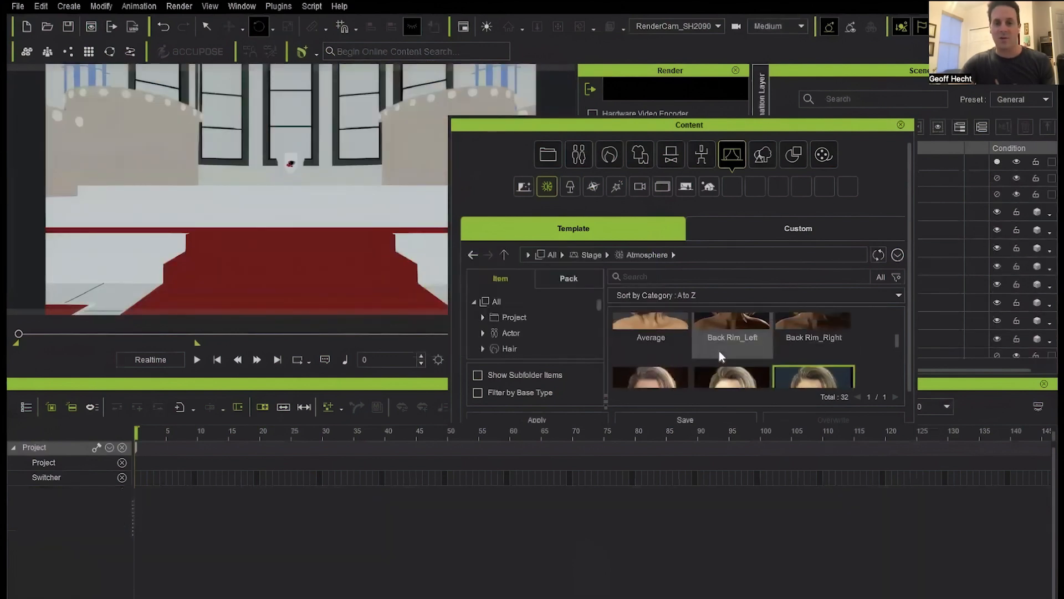
{"action": "scroll", "coordinate": [720, 351], "scroll_direction": "down", "scroll_amount": 2}
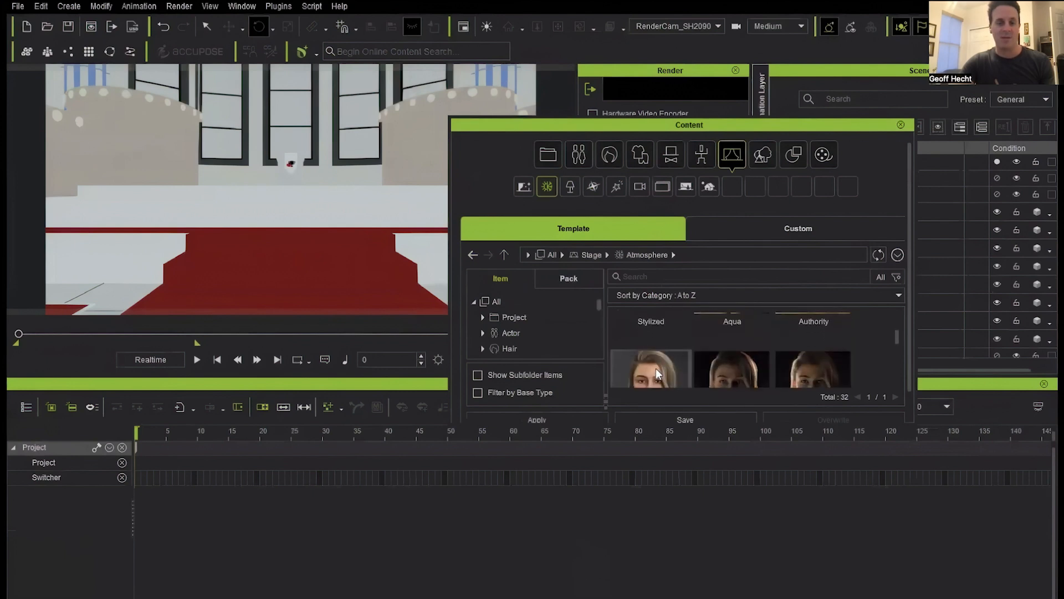
{"action": "double_click", "coordinate": [657, 368]}
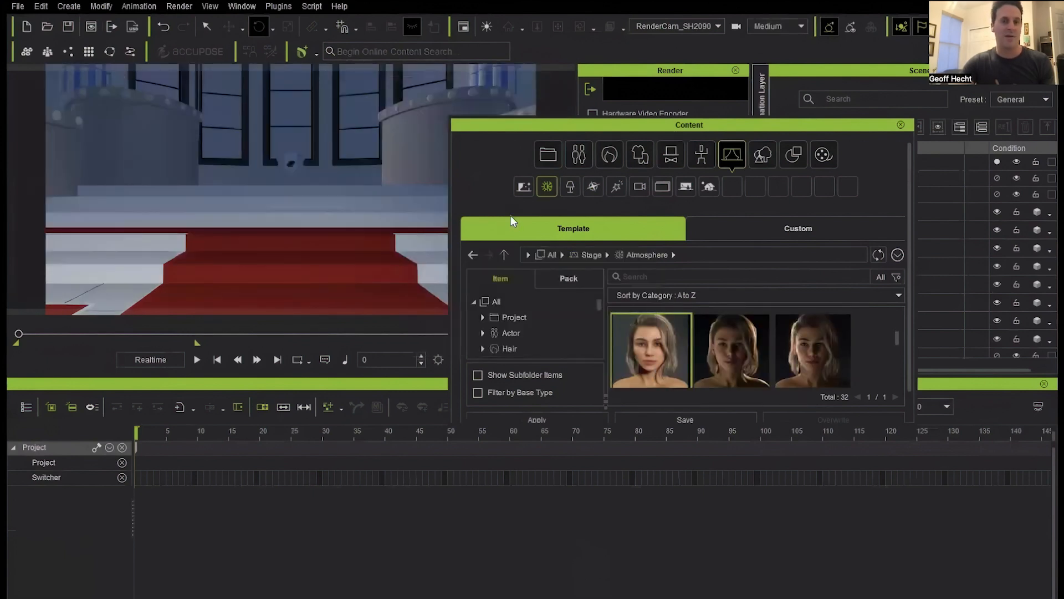
{"action": "left_click_drag", "start_coordinate": [879, 125], "coordinate": [943, 165]}
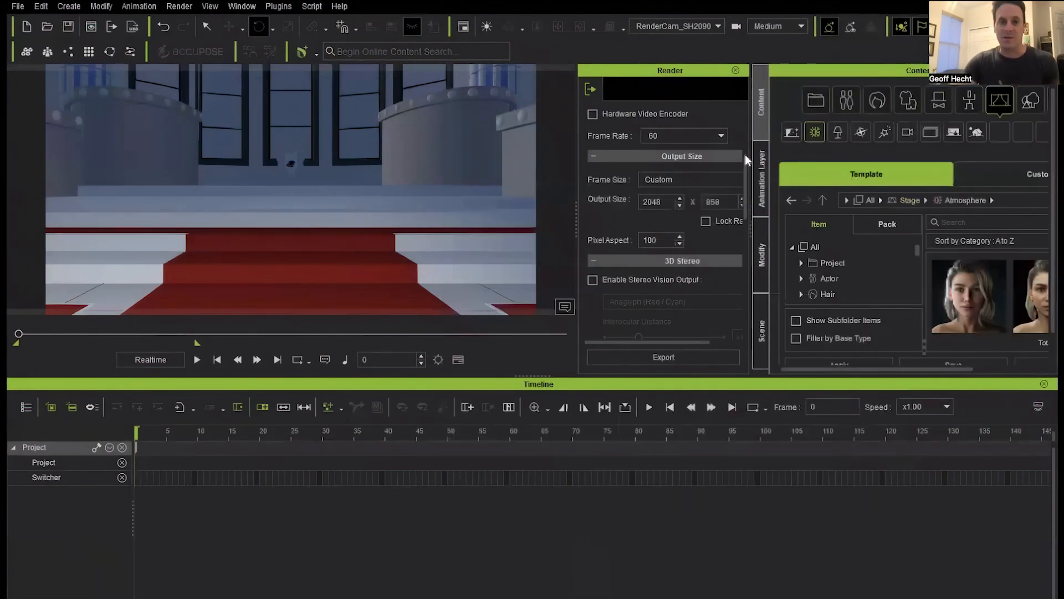
- Open the Visual Settings and enable Ambient Occlusion, toggling it to compare its effect on the set
{"action": "left_click", "coordinate": [239, 7]}
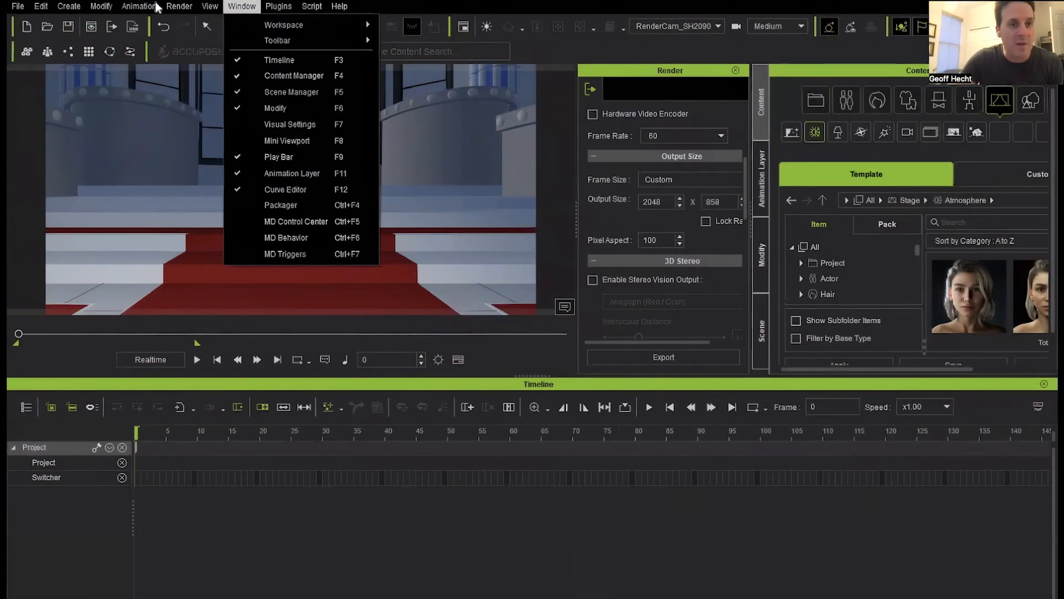
{"action": "mouse_move", "coordinate": [233, 11]}
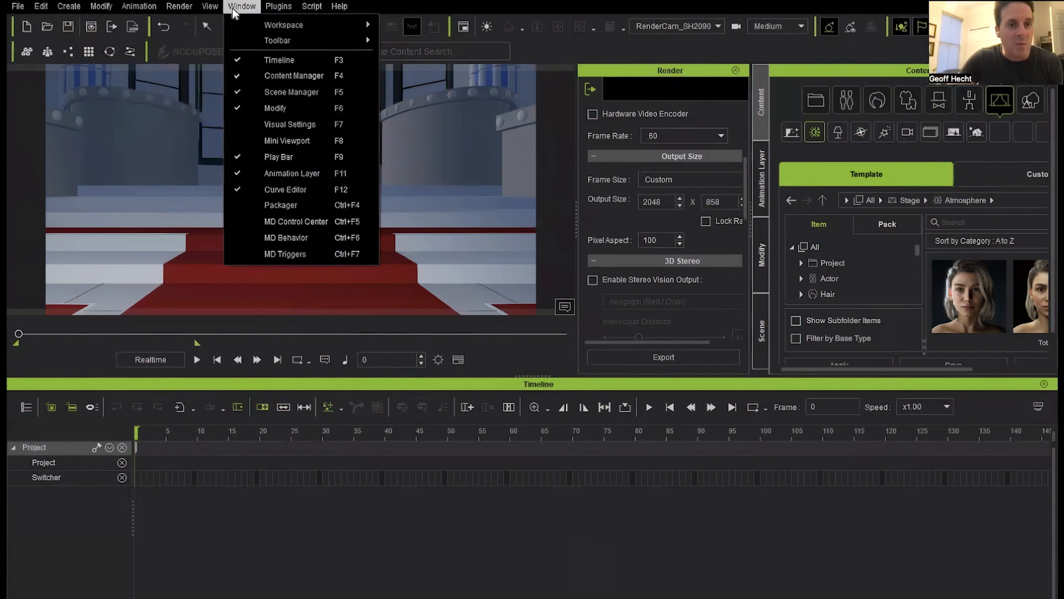
{"action": "left_click", "coordinate": [277, 124]}
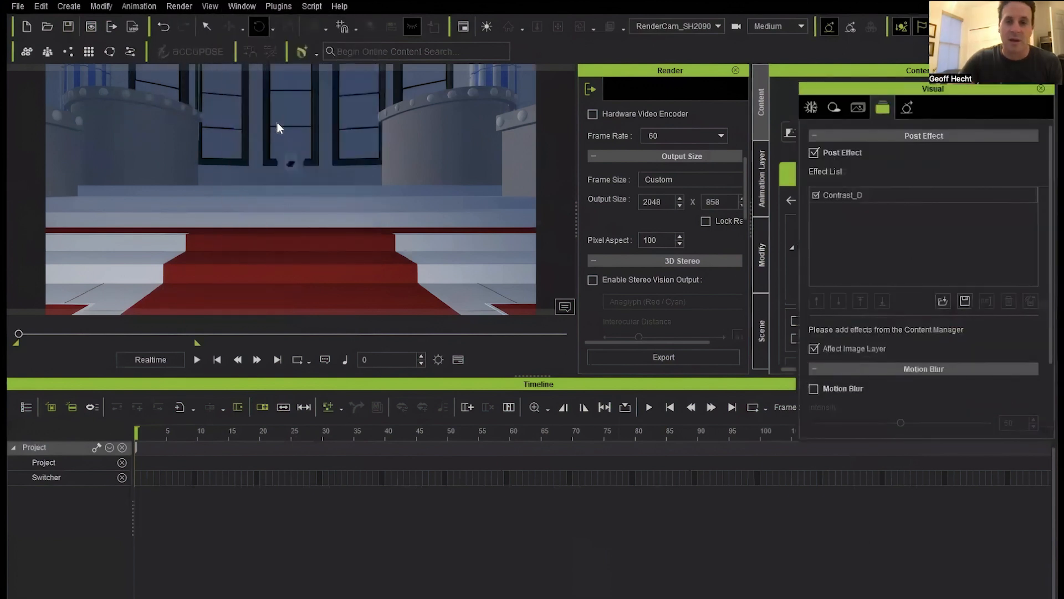
{"action": "left_click", "coordinate": [813, 108]}
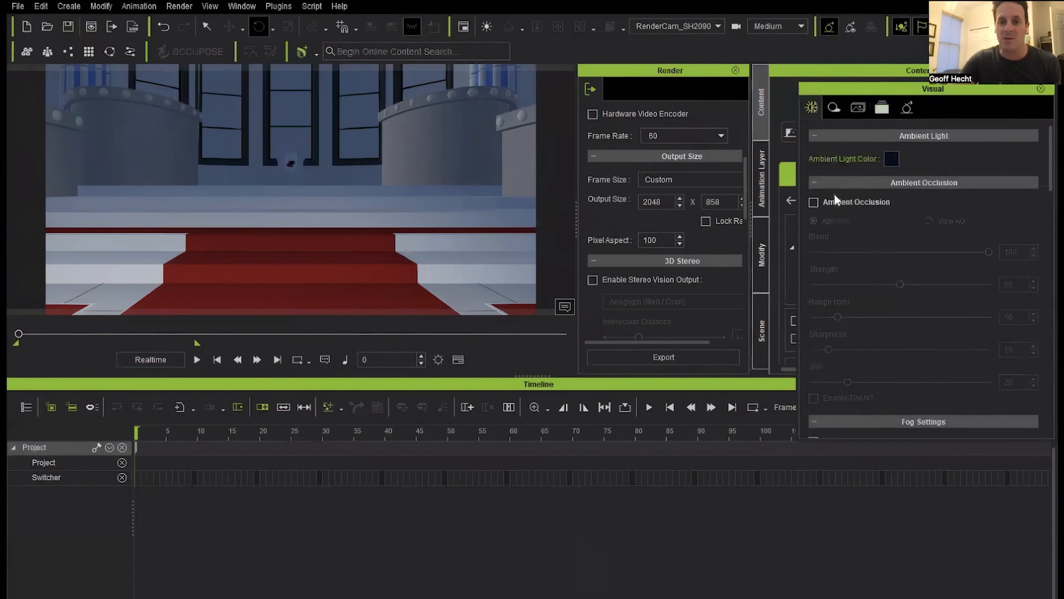
{"action": "left_click", "coordinate": [811, 203]}
{"action": "left_click", "coordinate": [811, 203]}
{"action": "left_click", "coordinate": [811, 203]}
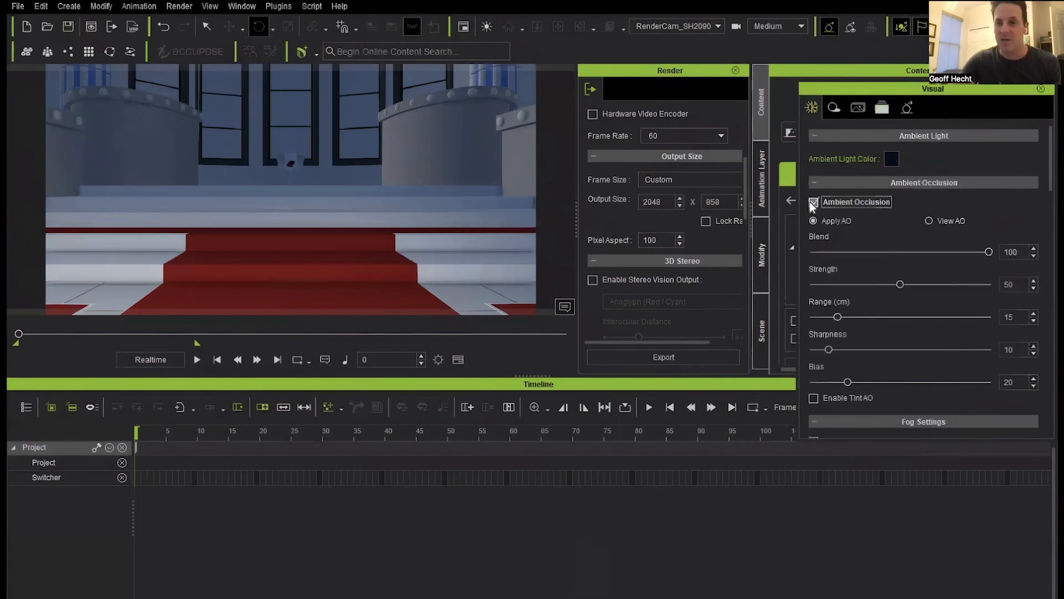
{"action": "scroll", "coordinate": [922, 321], "scroll_direction": "down", "scroll_amount": 1}
- Review the shadow and toon shader settings, and raise the Global Illumination ambient strength to 25
{"action": "left_click", "coordinate": [835, 108]}
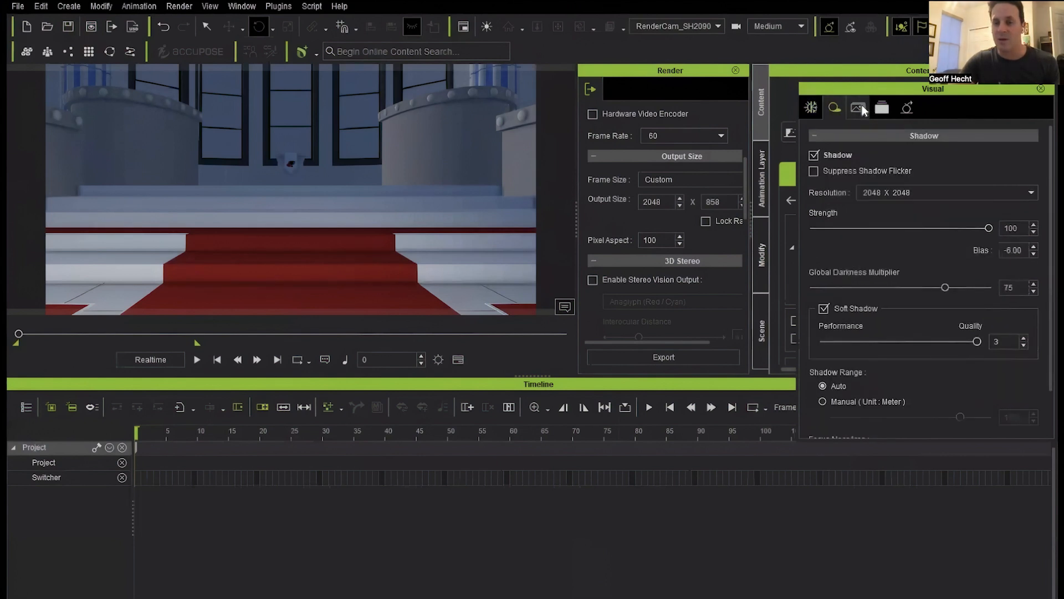
{"action": "left_click", "coordinate": [859, 108]}
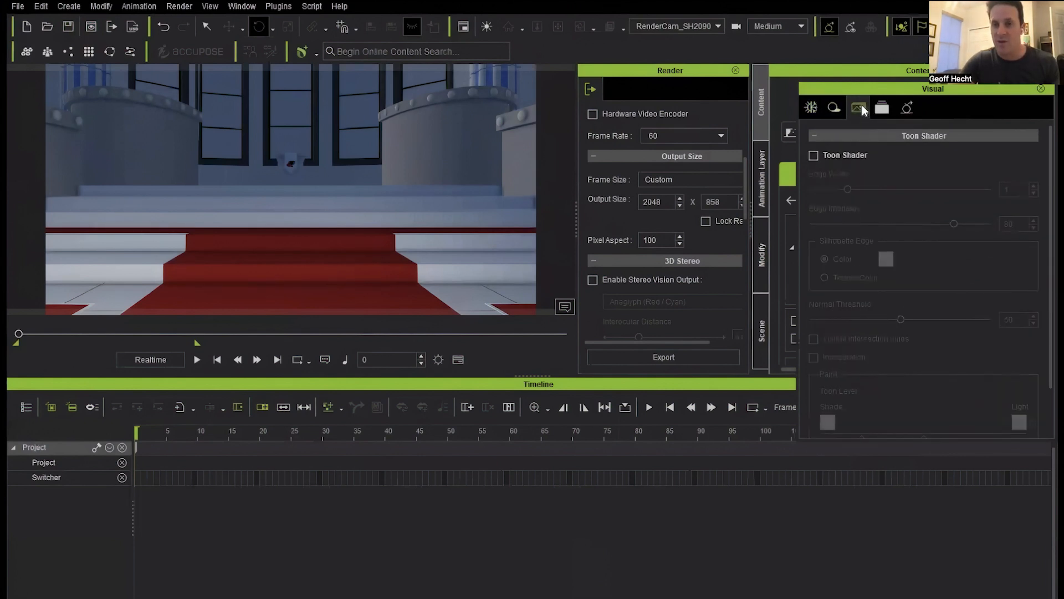
{"action": "left_click", "coordinate": [907, 109]}
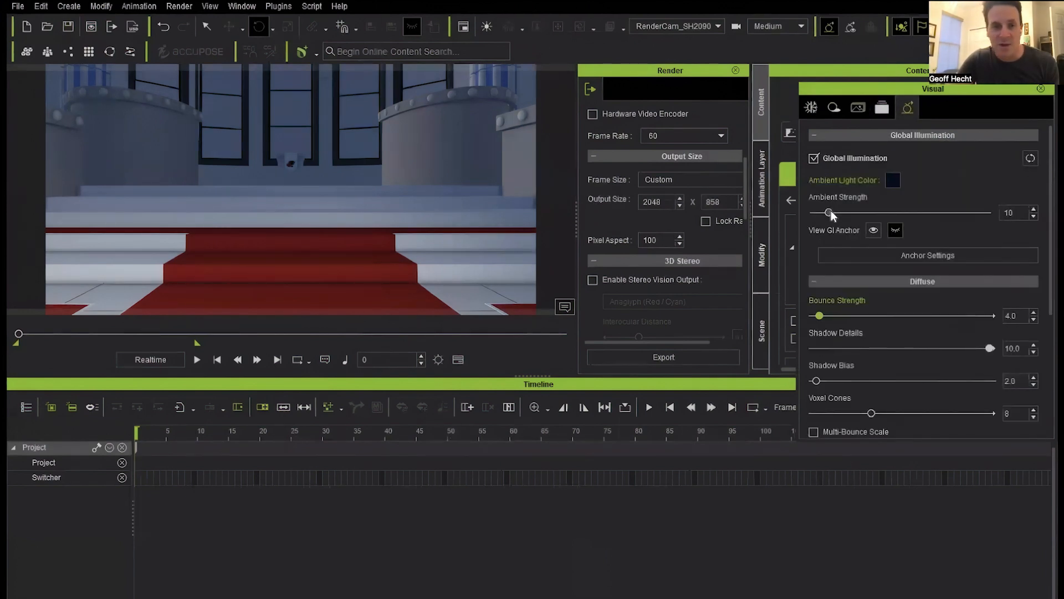
{"action": "left_click_drag", "start_coordinate": [1052, 239], "coordinate": [1036, 205]}
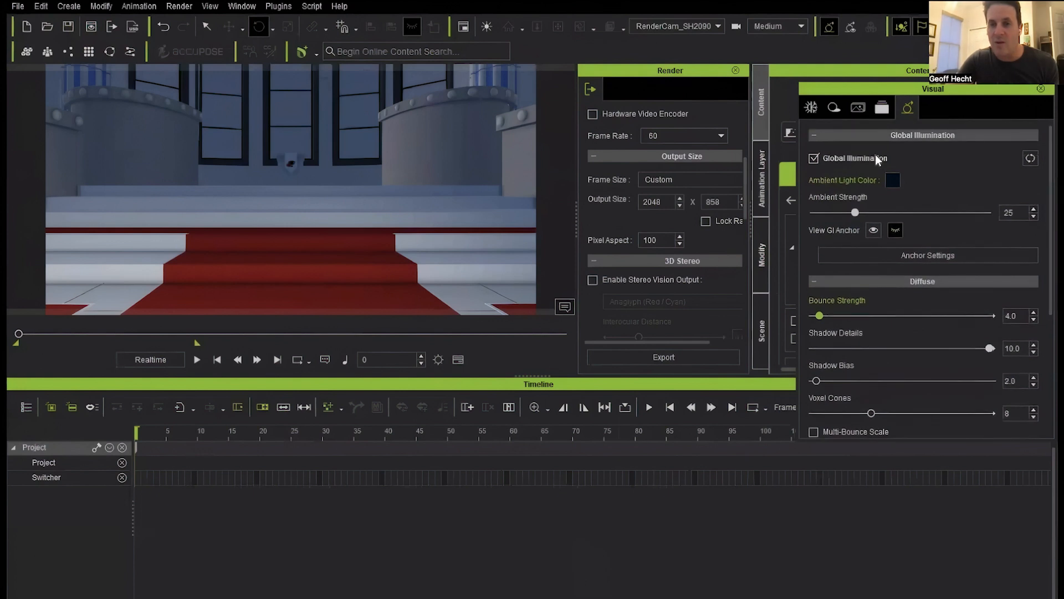
- Set the image-based lighting strength to 50 and toggle the viewport light to compare the look of the set
{"action": "left_click", "coordinate": [813, 105]}
{"action": "left_click_drag", "start_coordinate": [1051, 183], "coordinate": [1046, 338]}
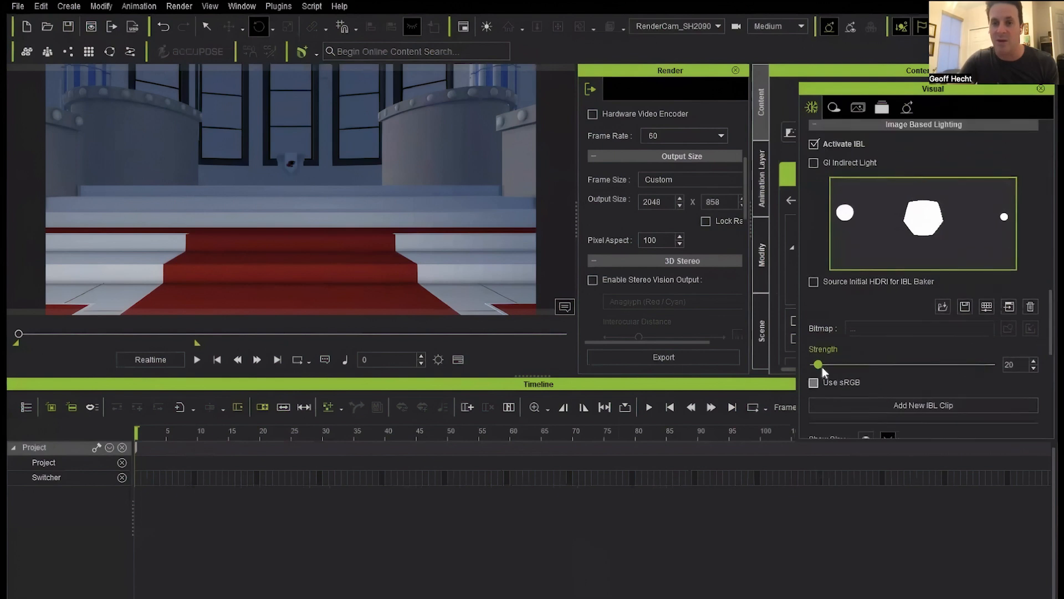
{"action": "mouse_move", "coordinate": [819, 364]}
{"action": "left_mouse_down"}
{"action": "mouse_move", "coordinate": [839, 364]}
{"action": "mouse_move", "coordinate": [824, 364]}
{"action": "left_mouse_up"}
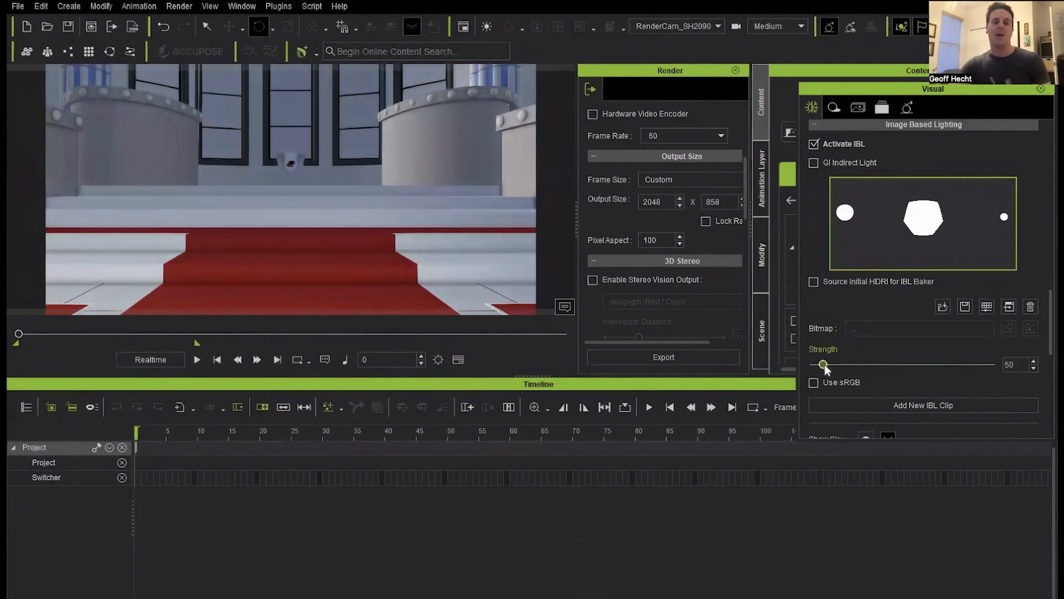
{"action": "left_click", "coordinate": [487, 27]}
{"action": "left_click", "coordinate": [487, 27]}
{"action": "left_click", "coordinate": [487, 27]}
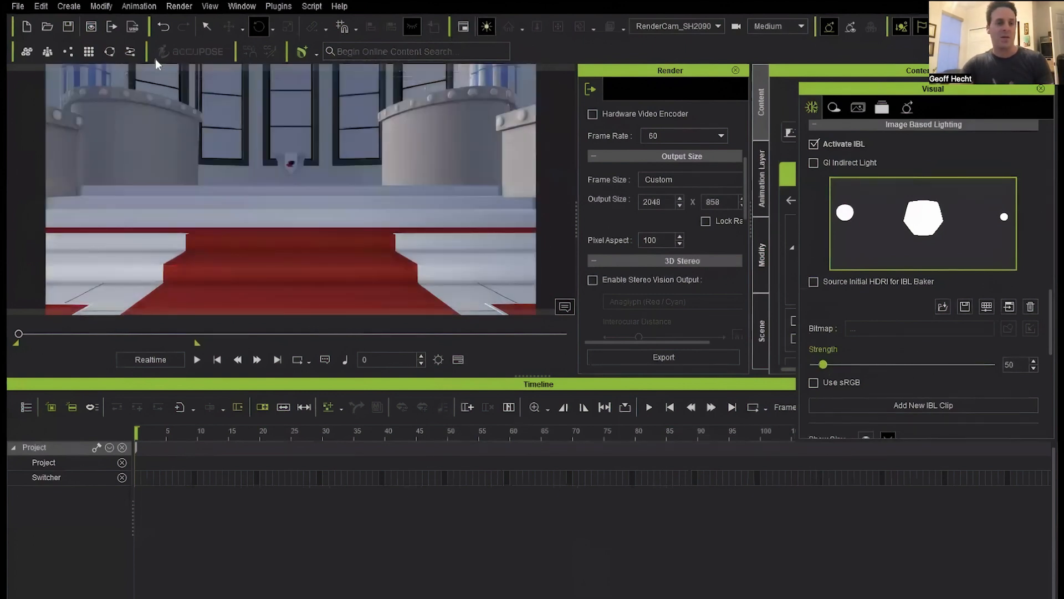
- Add a point light to the church set
{"action": "left_click", "coordinate": [72, 6]}
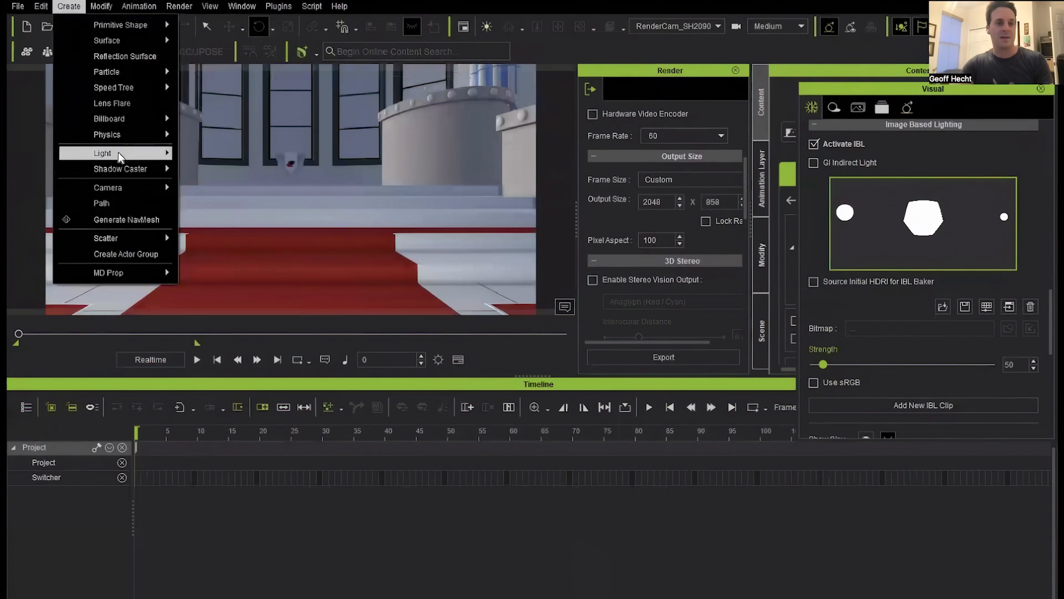
{"action": "mouse_move", "coordinate": [118, 152]}
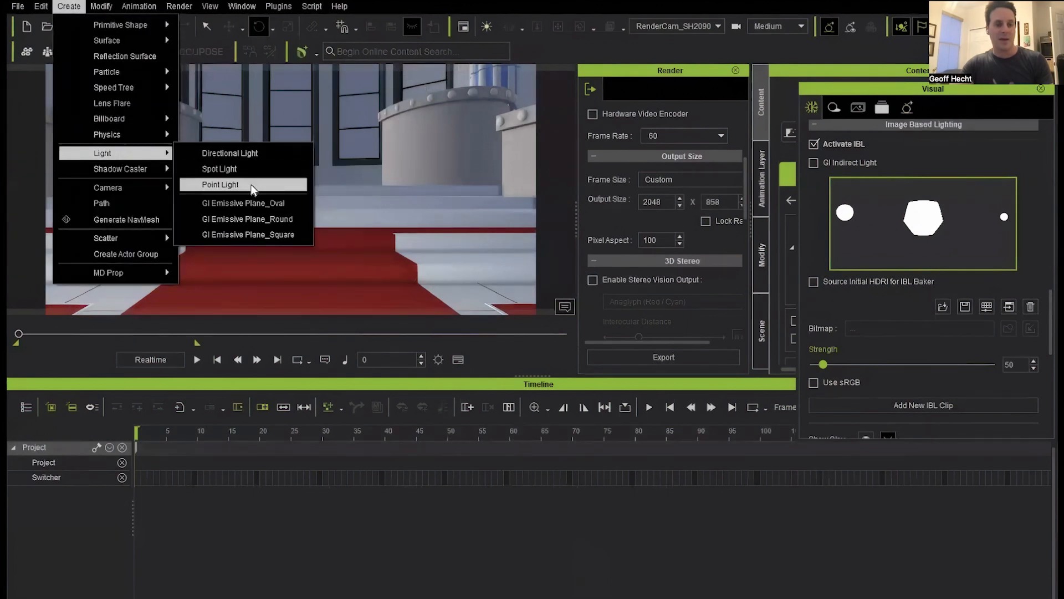
{"action": "left_click", "coordinate": [253, 186]}
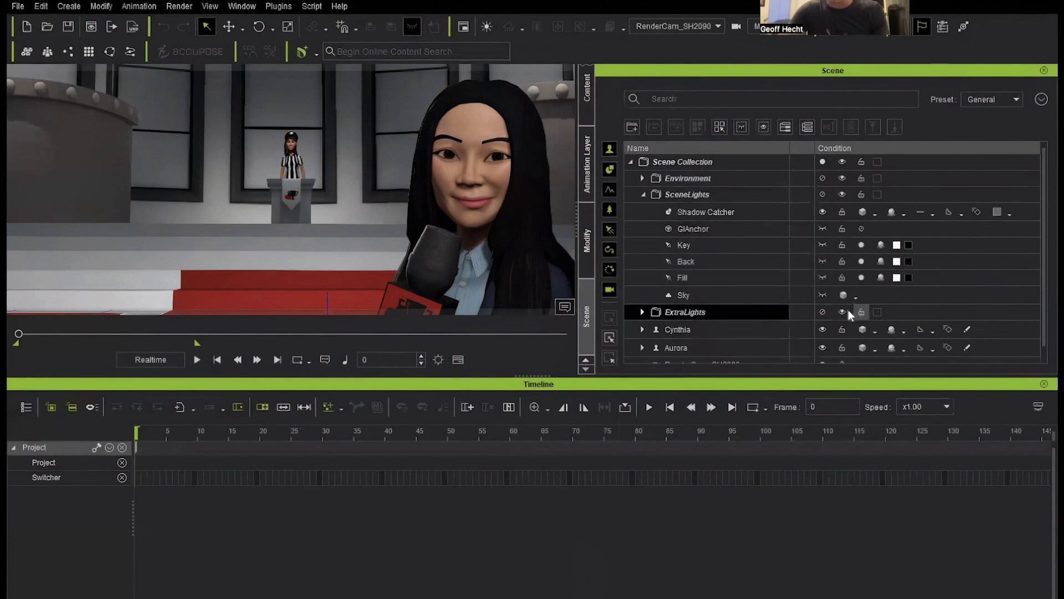
- Toggle the visibility of the ExtraLights group to compare the character shot with and without its lights
{"action": "left_click", "coordinate": [843, 311]}
{"action": "left_click", "coordinate": [844, 311]}
{"action": "left_click", "coordinate": [843, 310]}
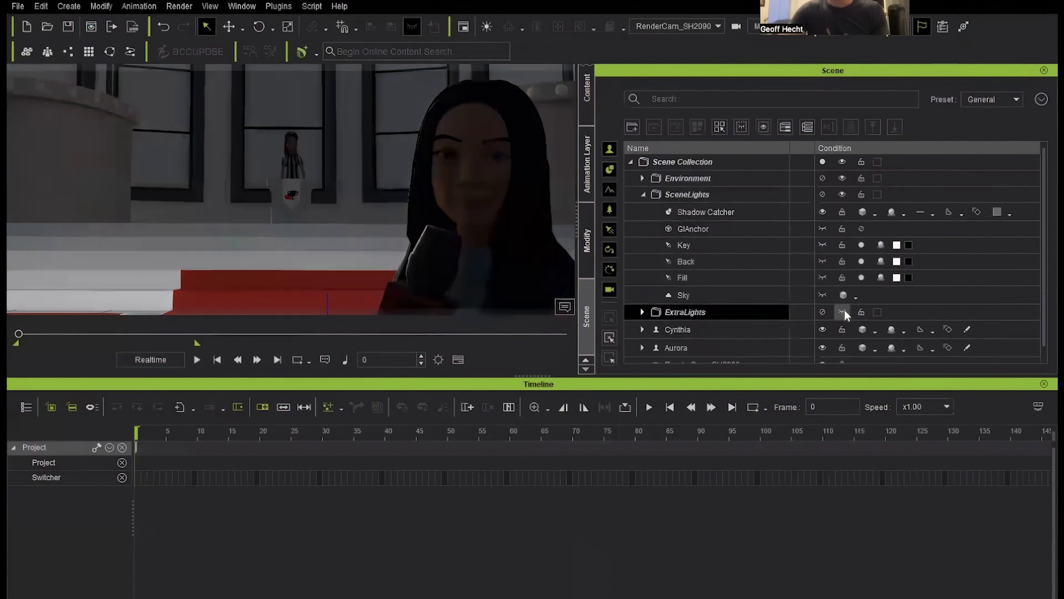
{"action": "left_click", "coordinate": [843, 311]}
- Switch the viewport to the Preview camera and expand the ExtraLights group in the scene list
{"action": "left_click", "coordinate": [671, 24]}
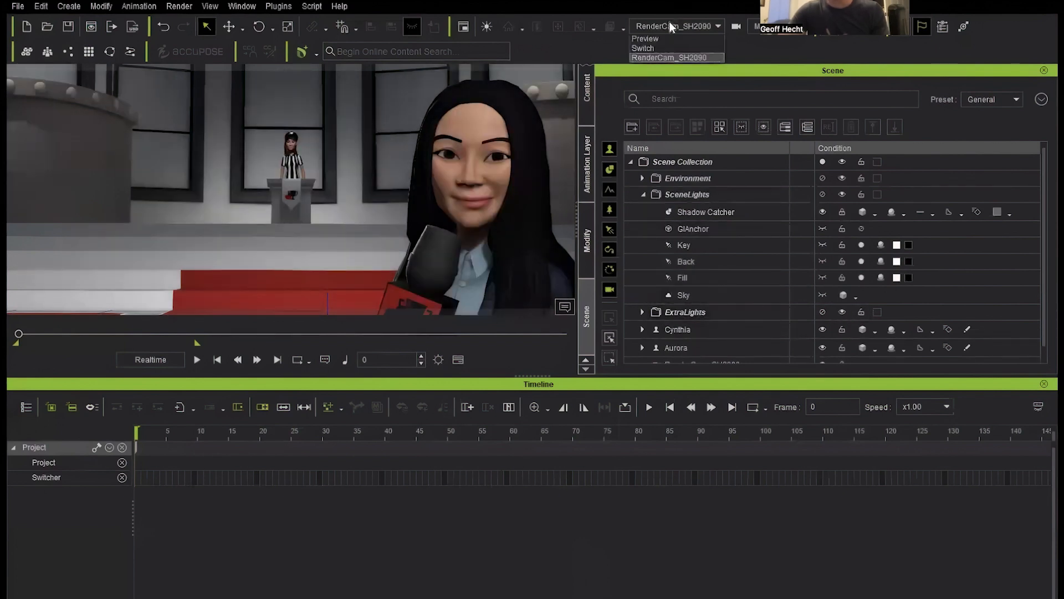
{"action": "left_click", "coordinate": [670, 25]}
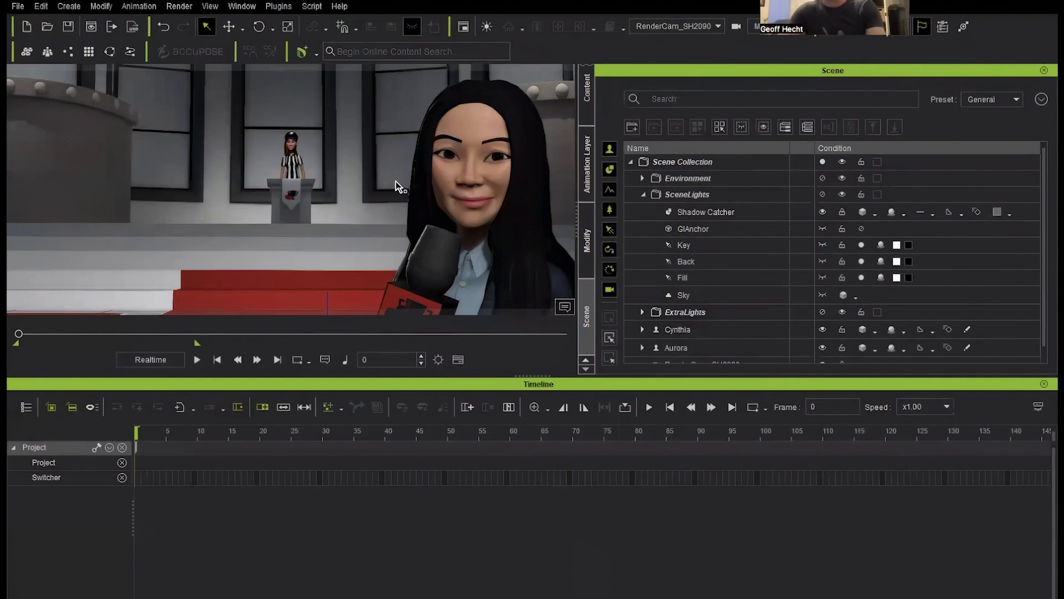
{"action": "scroll", "coordinate": [707, 245], "scroll_direction": "down", "scroll_amount": 1}
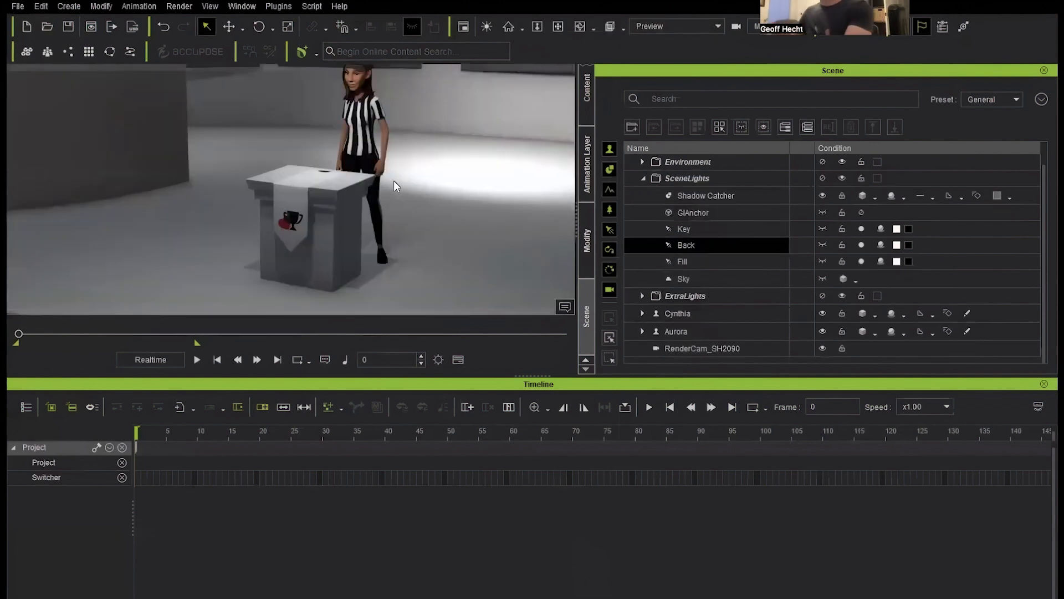
{"action": "left_click", "coordinate": [643, 296]}
{"action": "left_click", "coordinate": [685, 296]}
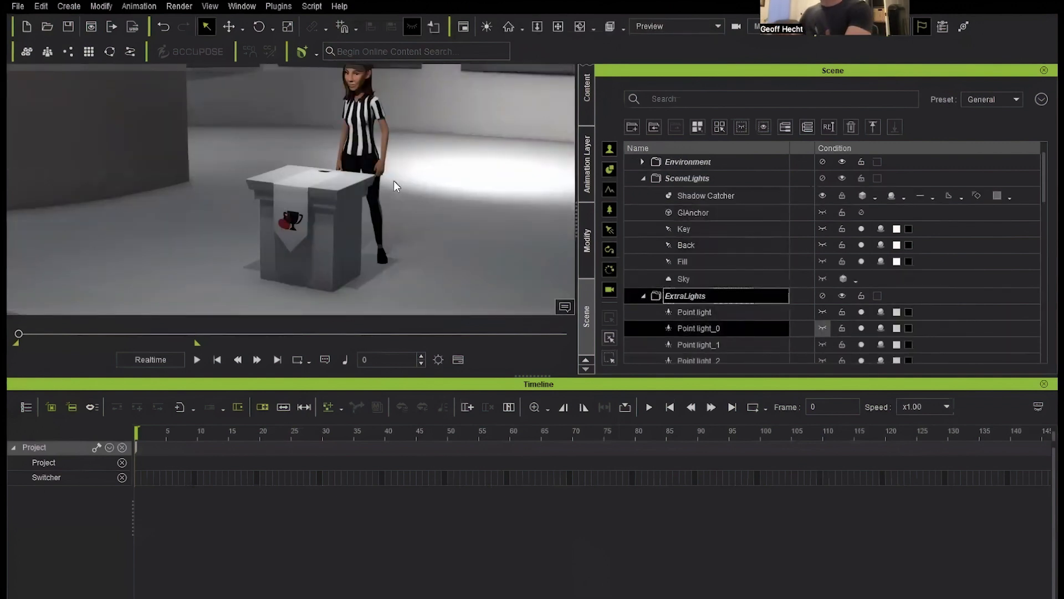
- Unhide the first lights of the ExtraLights group, from Point light through Point light_9
{"action": "scroll", "coordinate": [707, 328], "scroll_direction": "down", "scroll_amount": 3}
{"action": "scroll", "coordinate": [707, 328], "scroll_direction": "up", "scroll_amount": 4}
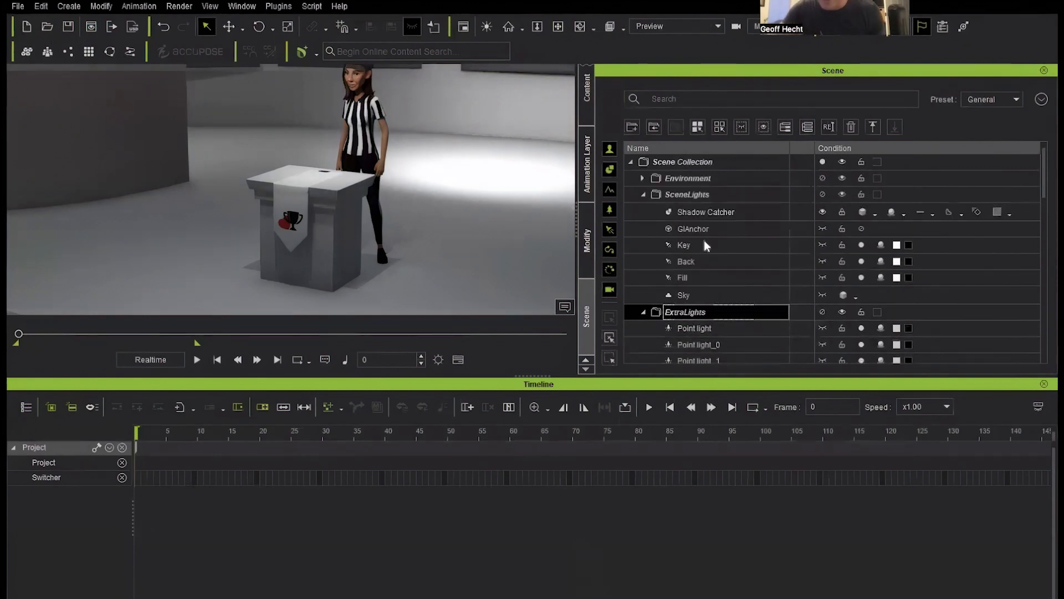
{"action": "scroll", "coordinate": [799, 300], "scroll_direction": "down", "scroll_amount": 1}
{"action": "left_click", "coordinate": [823, 310]}
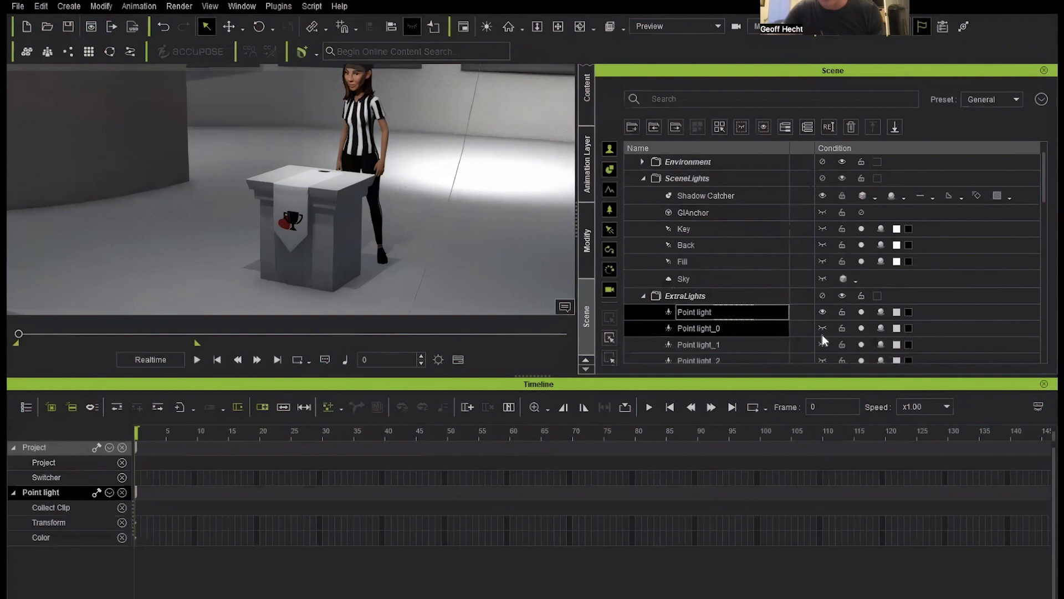
{"action": "left_click", "coordinate": [822, 332]}
{"action": "left_click", "coordinate": [823, 343]}
{"action": "scroll", "coordinate": [823, 329], "scroll_direction": "down", "scroll_amount": 3}
{"action": "left_click", "coordinate": [823, 311]}
{"action": "left_click", "coordinate": [822, 327]}
{"action": "scroll", "coordinate": [837, 299], "scroll_direction": "down", "scroll_amount": 4}
{"action": "left_click", "coordinate": [823, 277]}
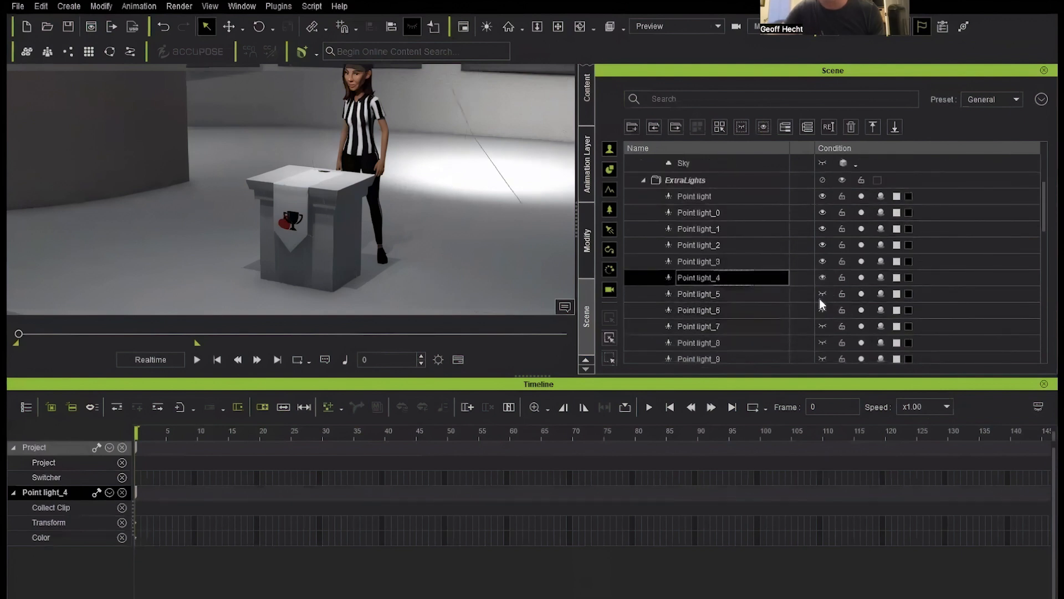
{"action": "left_click", "coordinate": [822, 295]}
{"action": "left_click", "coordinate": [823, 309]}
{"action": "left_click", "coordinate": [823, 327]}
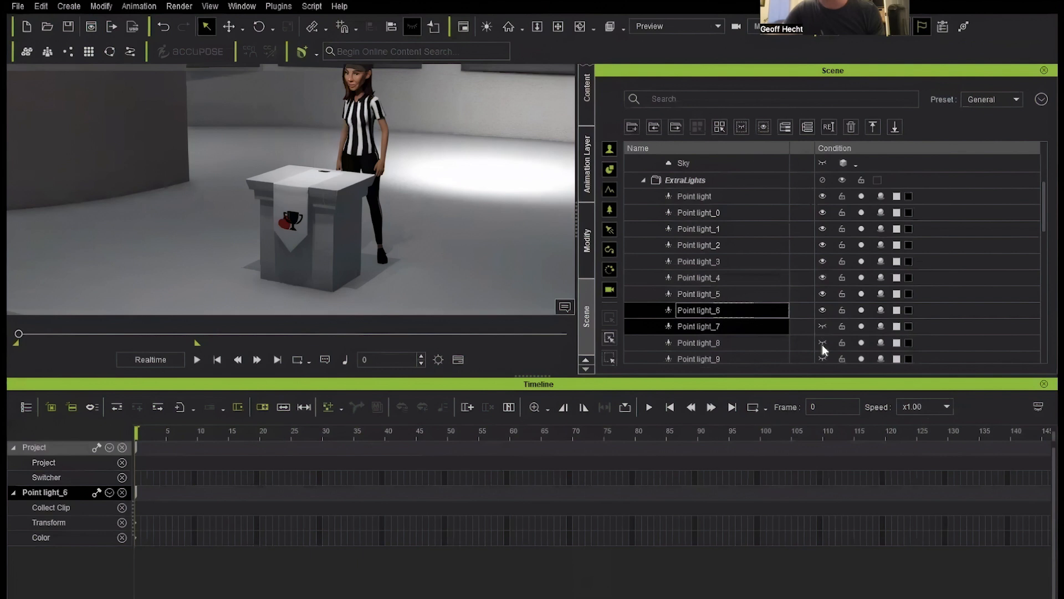
{"action": "left_click", "coordinate": [823, 343]}
{"action": "left_click", "coordinate": [823, 359]}
- Unhide the remaining ExtraLights, from Point light_10 through Point light_28 and Spotlight through Spotlight_6
{"action": "scroll", "coordinate": [829, 308], "scroll_direction": "down", "scroll_amount": 9}
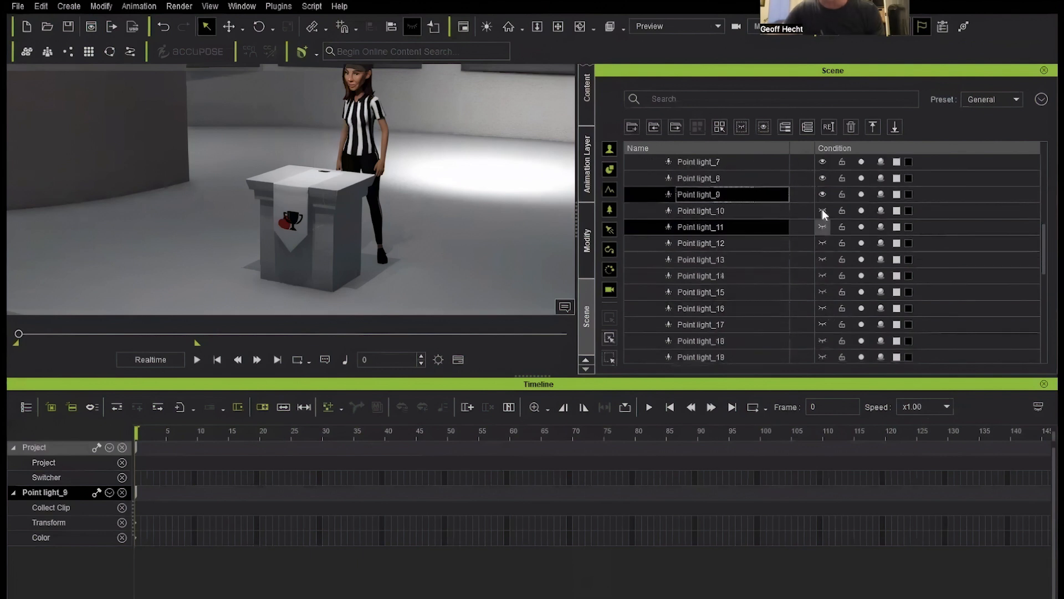
{"action": "left_click_drag", "start_coordinate": [823, 210], "coordinate": [823, 295]}
{"action": "left_click", "coordinate": [824, 211]}
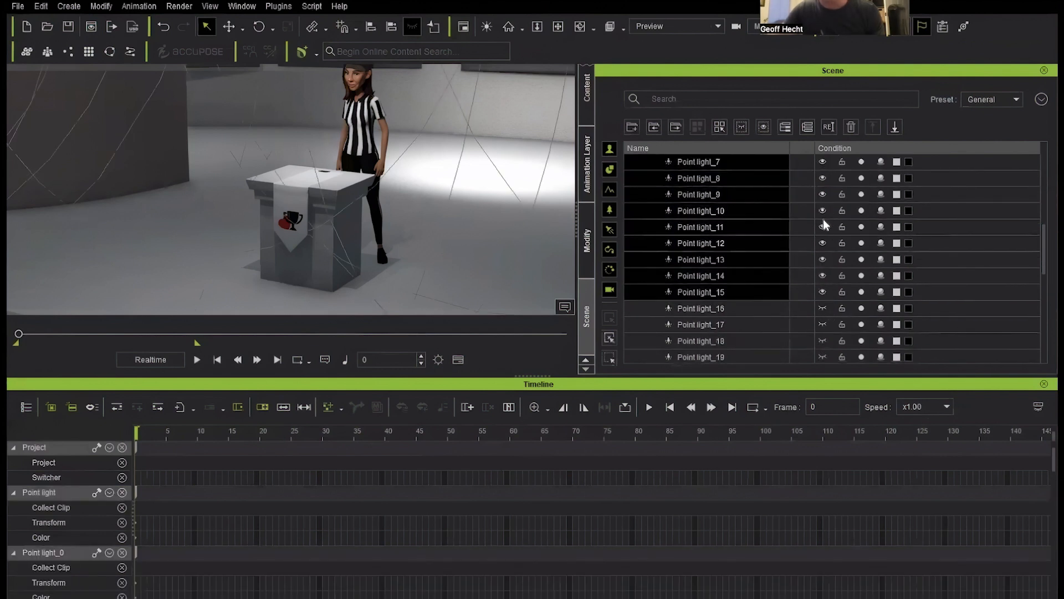
{"action": "left_click_drag", "start_coordinate": [823, 243], "coordinate": [821, 355]}
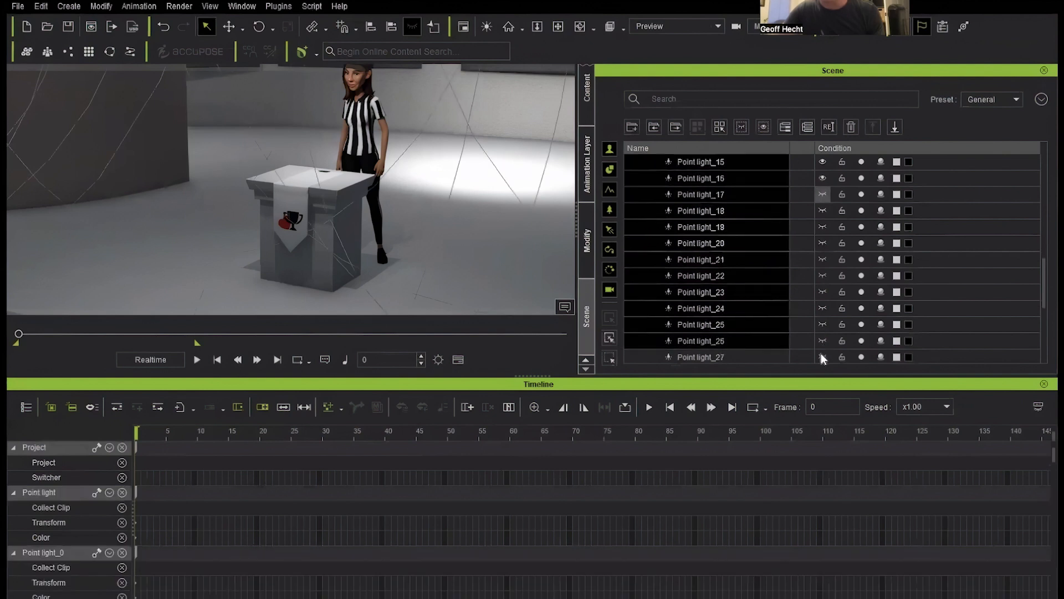
{"action": "left_click", "coordinate": [819, 308]}
{"action": "scroll", "coordinate": [842, 294], "scroll_direction": "down", "scroll_amount": 3}
{"action": "left_click_drag", "start_coordinate": [823, 208], "coordinate": [821, 355], "text": "ctrl"}
{"action": "left_click", "coordinate": [821, 274]}
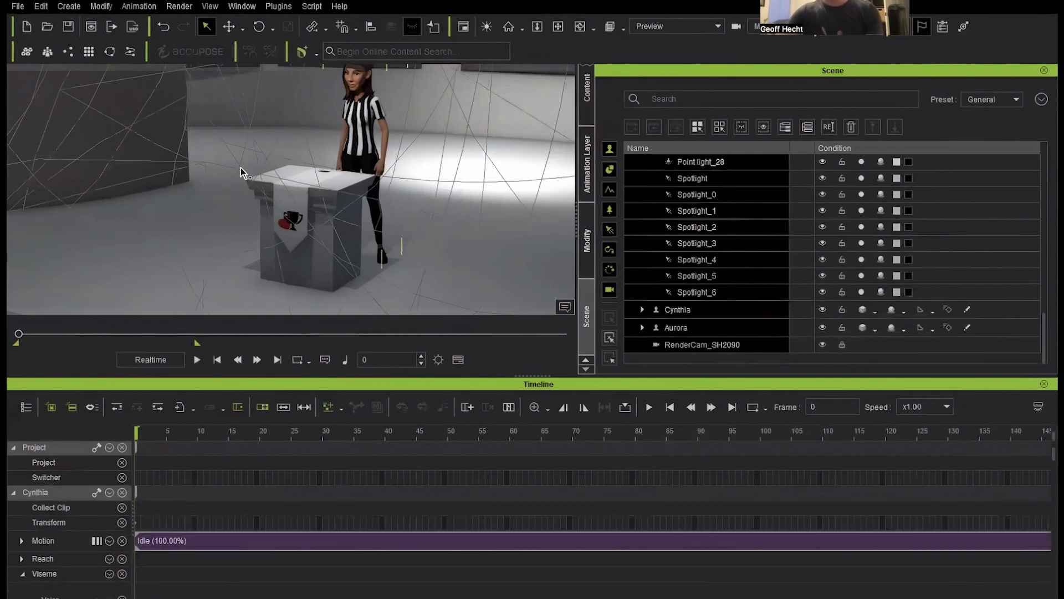
- Hide the Walls, Windows and Ceiling of the Environment group to expose the lights inside the church
{"action": "scroll", "coordinate": [240, 166], "scroll_direction": "down", "scroll_amount": 10}
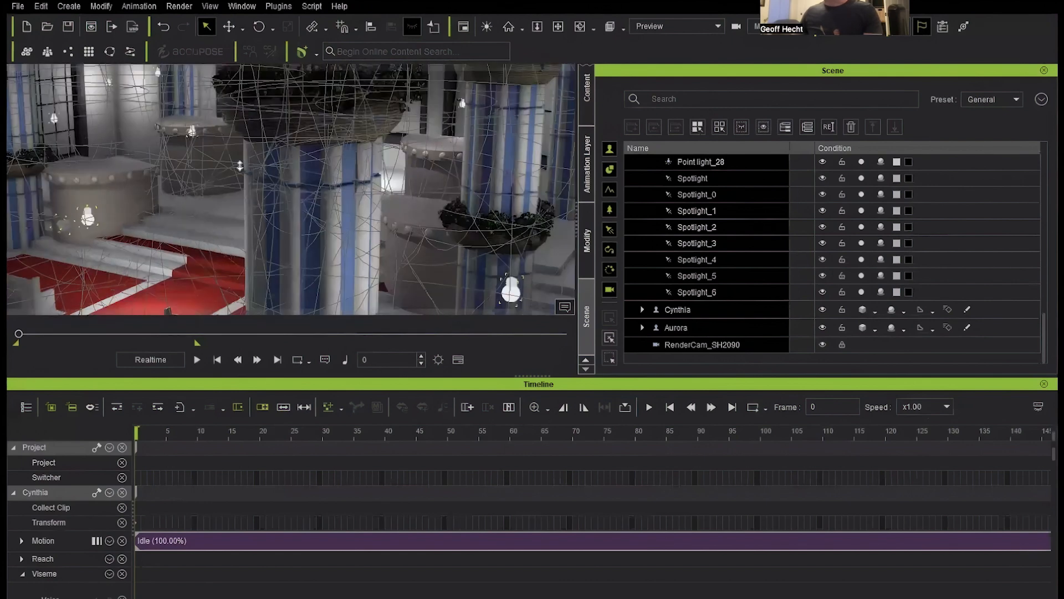
{"action": "scroll", "coordinate": [240, 165], "scroll_direction": "up", "scroll_amount": 10}
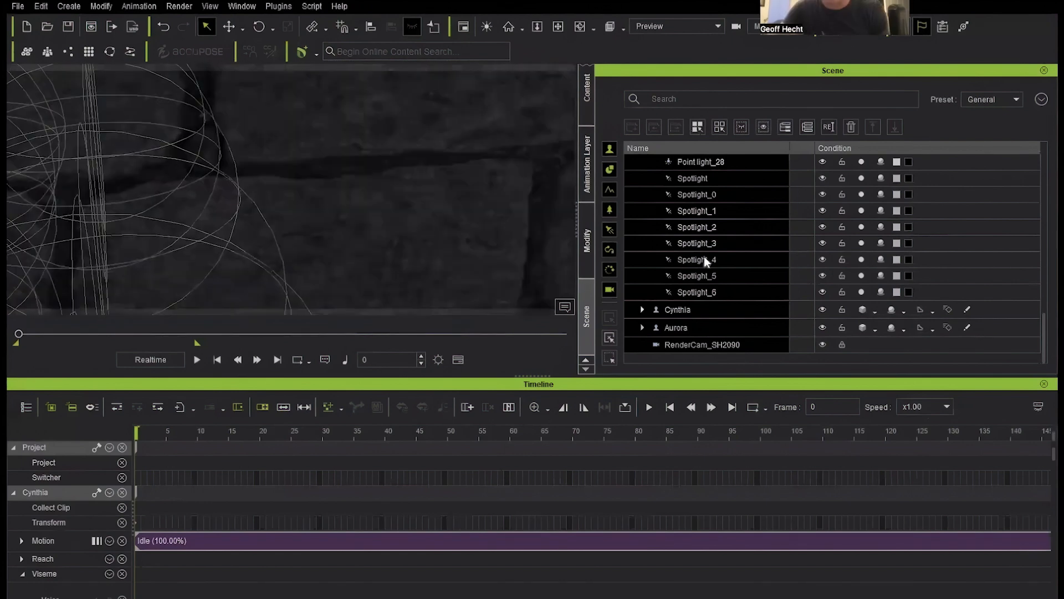
{"action": "scroll", "coordinate": [870, 267], "scroll_direction": "up", "scroll_amount": 4}
{"action": "left_click_drag", "start_coordinate": [1047, 276], "coordinate": [1046, 155]}
{"action": "left_click", "coordinate": [823, 302]}
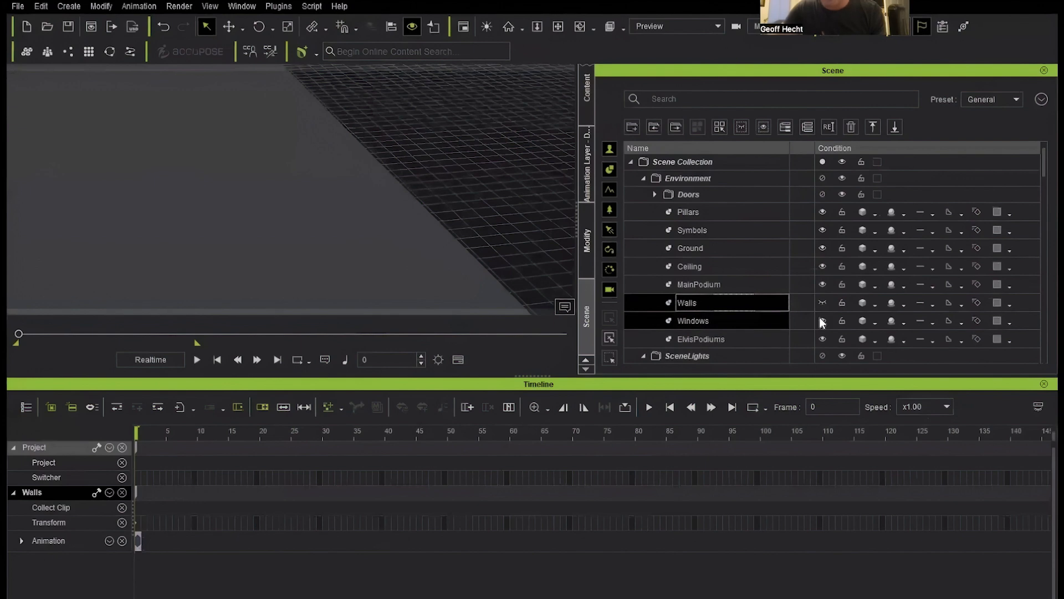
{"action": "left_click", "coordinate": [822, 321]}
{"action": "left_click", "coordinate": [823, 267]}
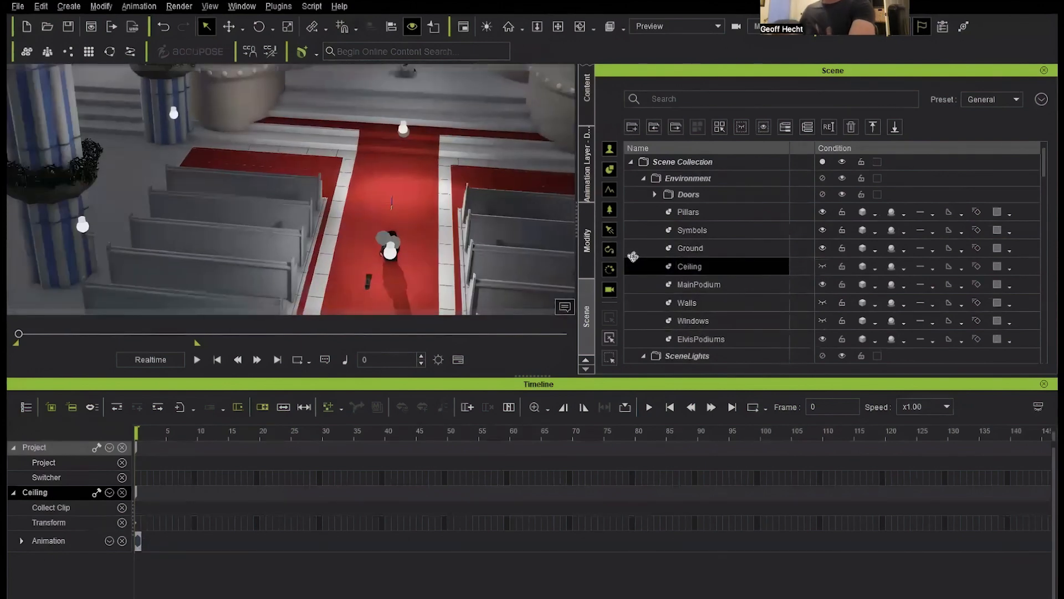
- Examine the light placement around the aisle and pews from above, and return the viewport to the RenderCam_SH2090 camera
{"action": "middle_click_drag", "start_coordinate": [322, 215], "coordinate": [242, 86]}
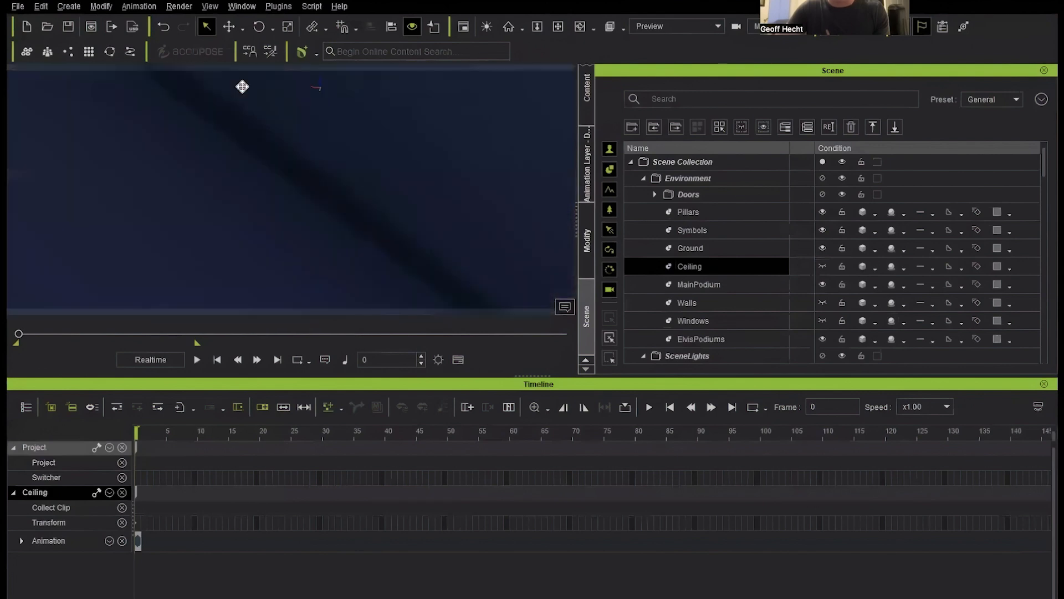
{"action": "middle_click_drag", "start_coordinate": [232, 165], "coordinate": [199, 187]}
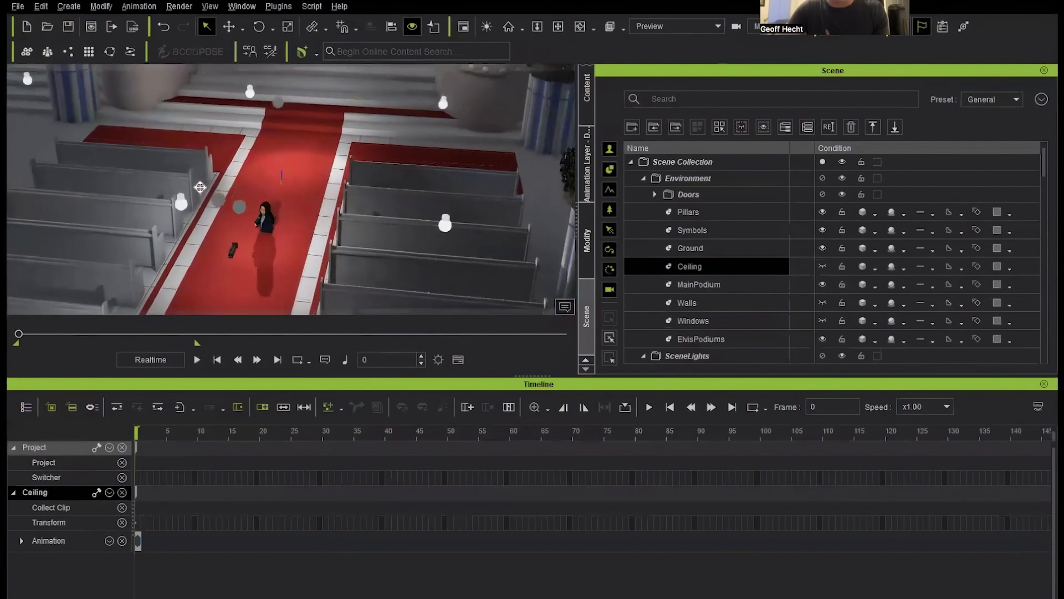
{"action": "left_click", "coordinate": [690, 25]}
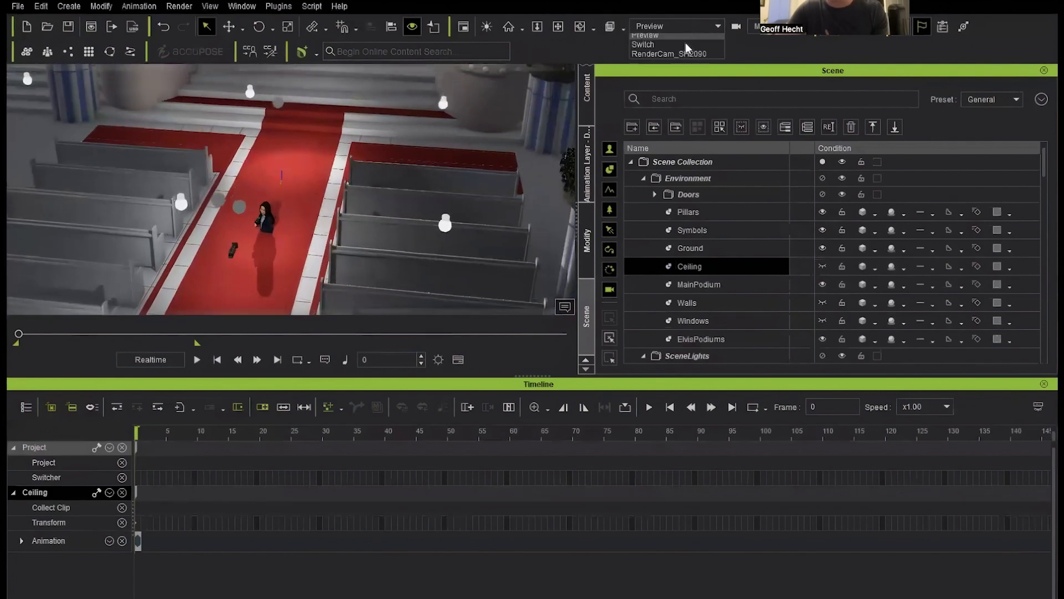
{"action": "left_click", "coordinate": [677, 57]}
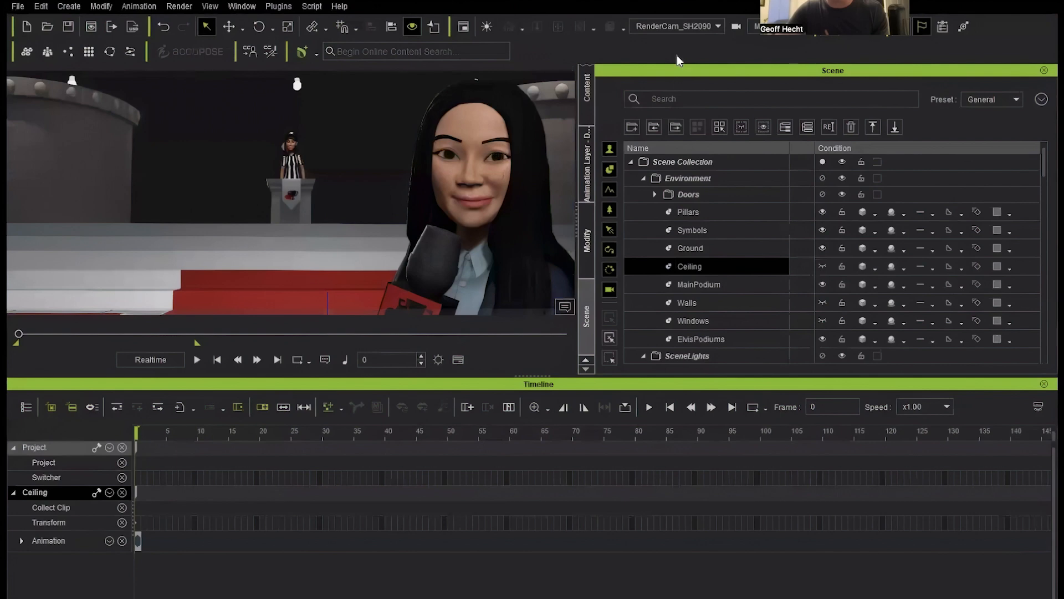